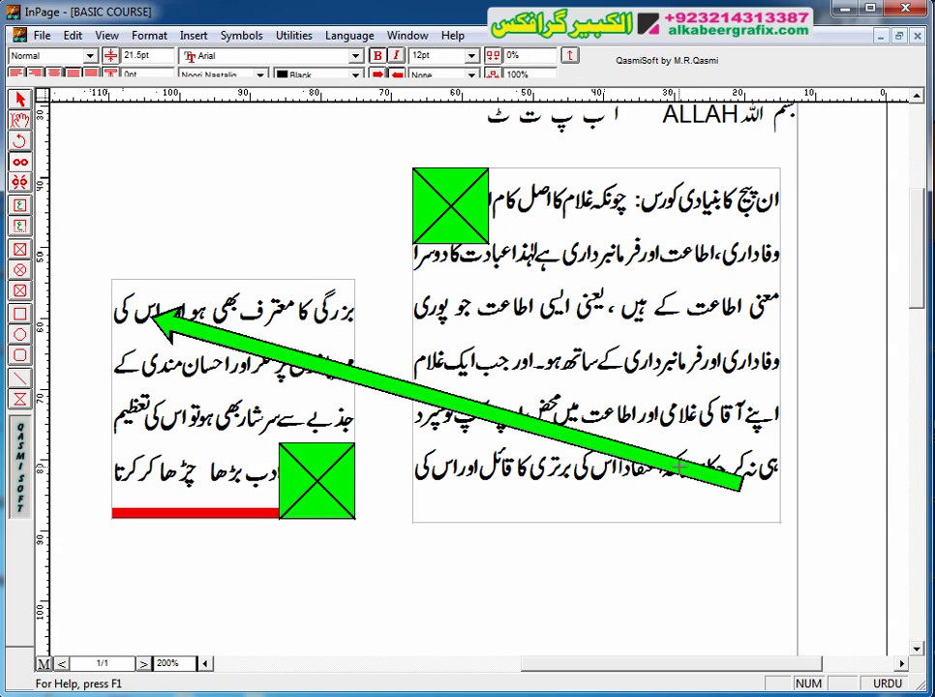
# Step: Unlink the empty-side text box from the main Urdu text box so text no longer flows between them
pyautogui.click(171, 356)
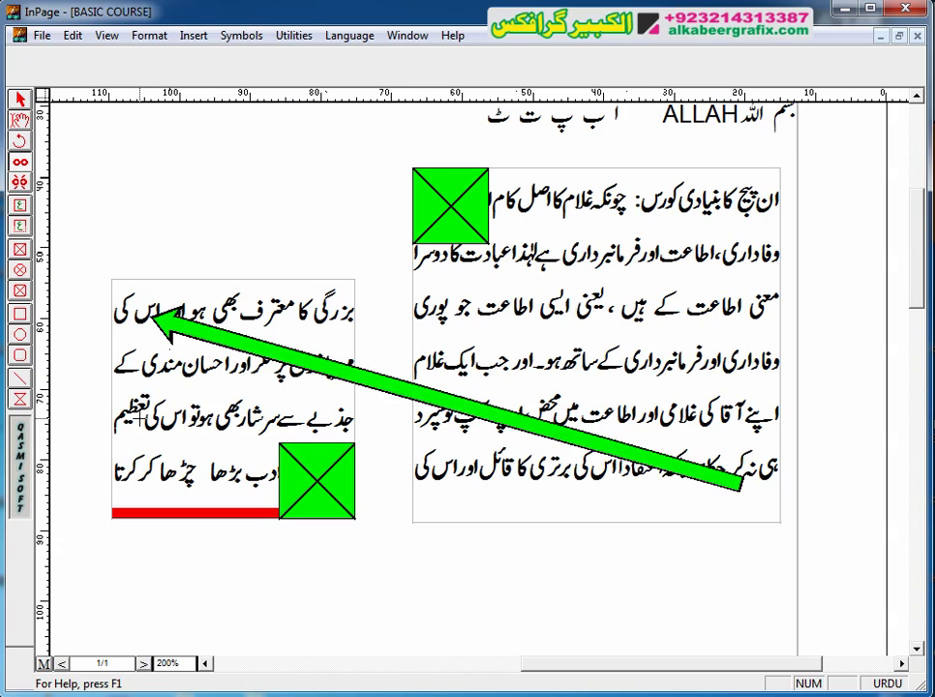
pyautogui.click(17, 184)
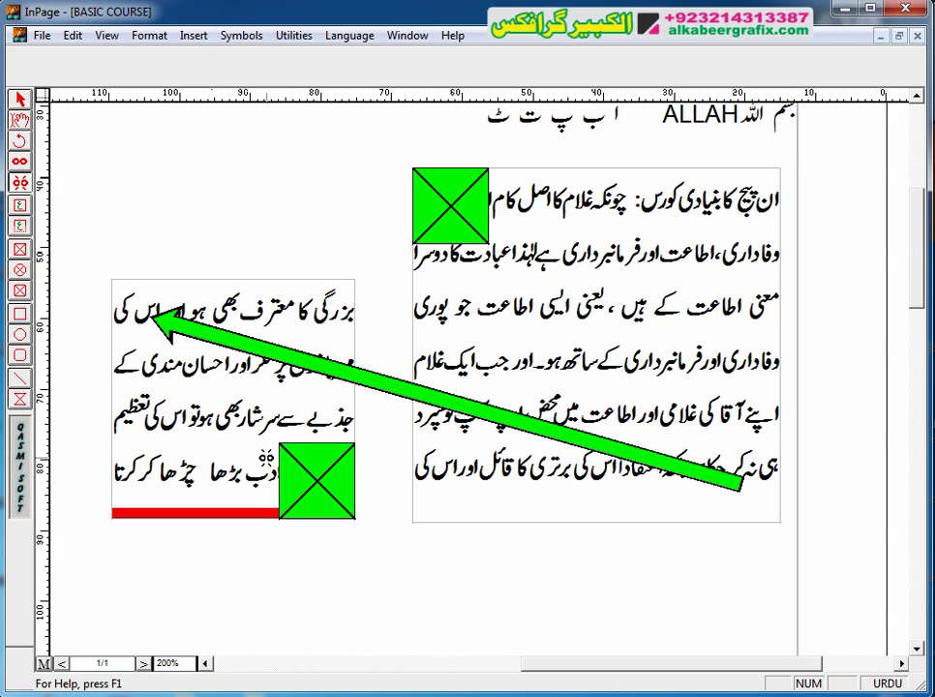
pyautogui.click(292, 468)
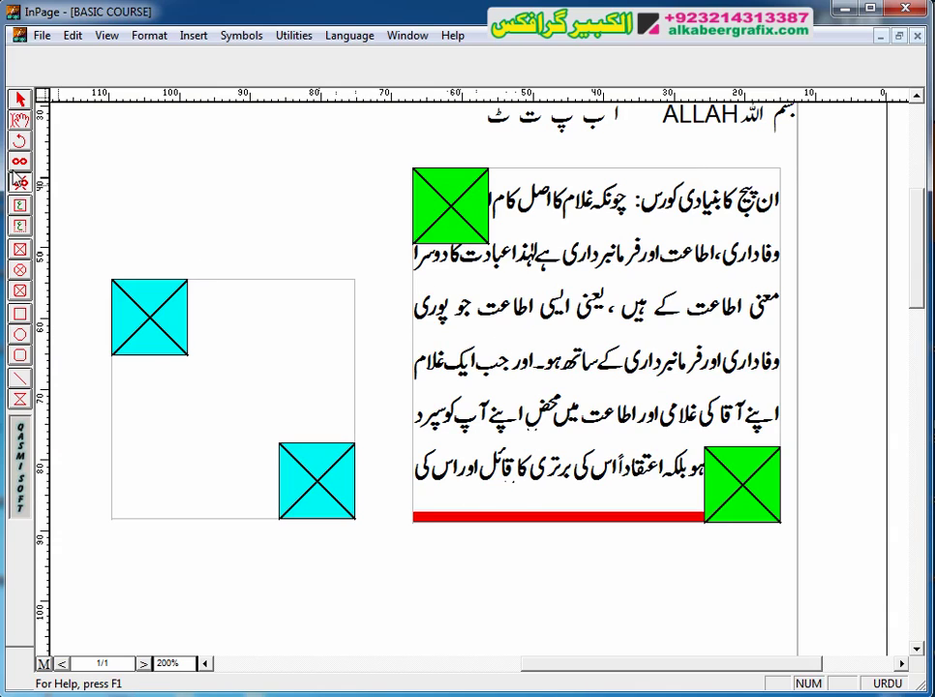
# Step: Delete the opening phrase "ان پیج کا بنیادی کورس:" from the start of the main text box
pyautogui.click(20, 120)
pyautogui.doubleClick(499, 343)
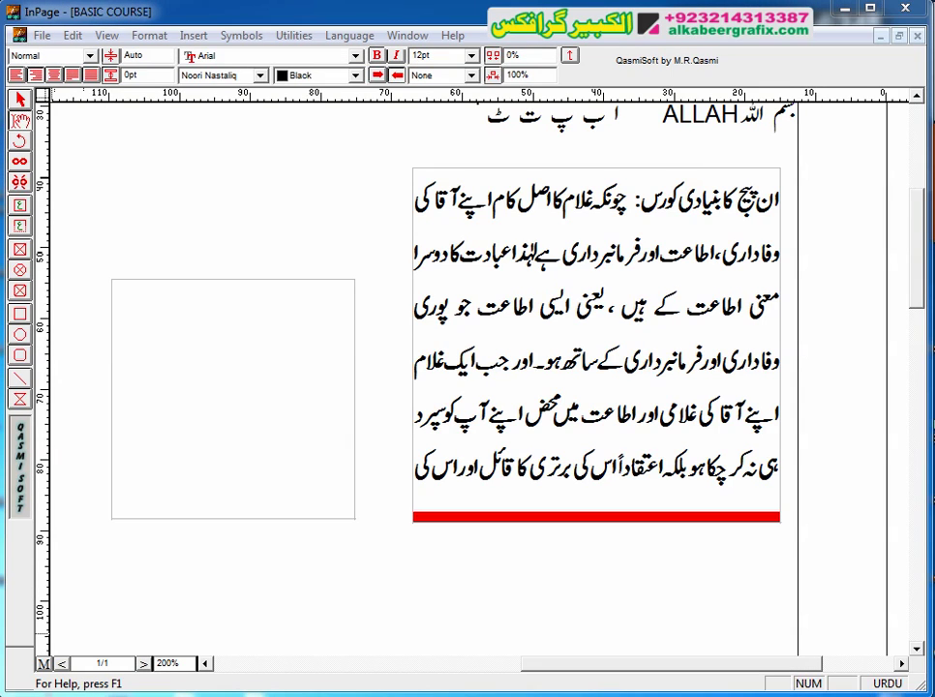
pyautogui.doubleClick(453, 366)
pyautogui.hotkey('ctrl', 'a')
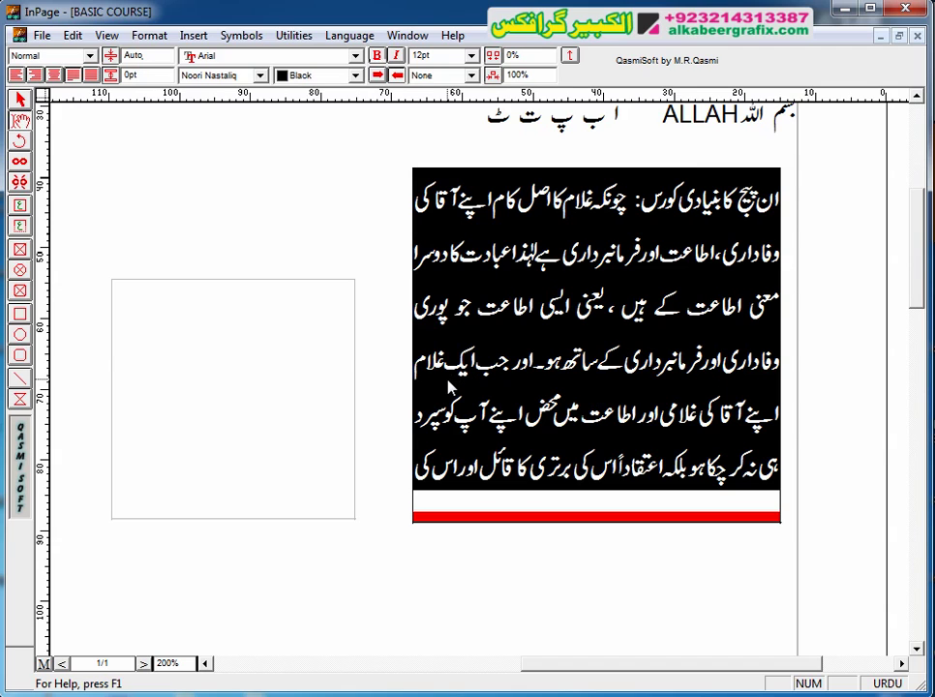
pyautogui.click(535, 257)
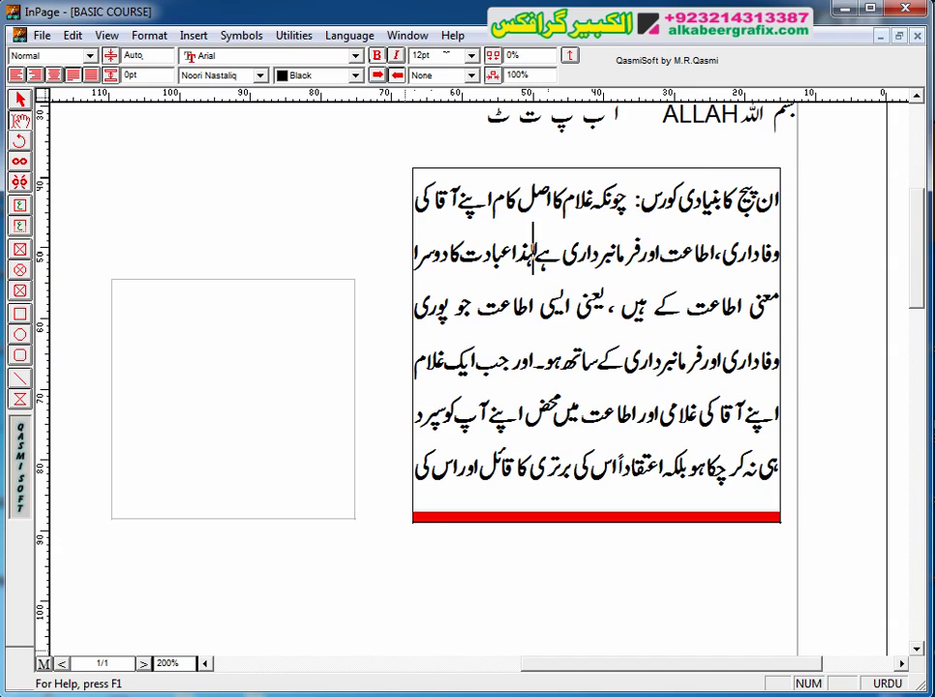
pyautogui.hotkey('ctrl', 'Home')
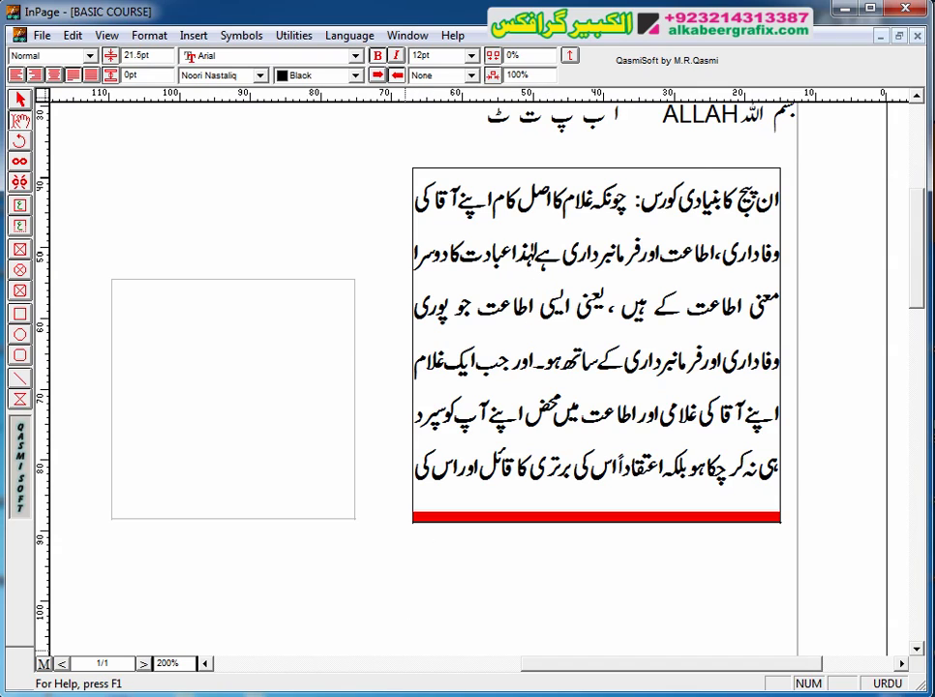
pyautogui.press('Delete')
pyautogui.press('Delete')
pyautogui.press('Delete')
pyautogui.press('Delete')
pyautogui.press('Delete')
pyautogui.press('Delete')
pyautogui.press('Delete')
pyautogui.press('Delete')
pyautogui.press('Delete')
pyautogui.press('Delete')
pyautogui.press('Delete')
pyautogui.press('Delete')
pyautogui.press('Delete')
pyautogui.press('Delete')
pyautogui.press('Delete')
pyautogui.press('Delete')
pyautogui.press('Delete')
pyautogui.press('Delete')
pyautogui.press('Delete')
pyautogui.press('Delete')
pyautogui.press('Delete')
pyautogui.press('Delete')
pyautogui.press('Delete')
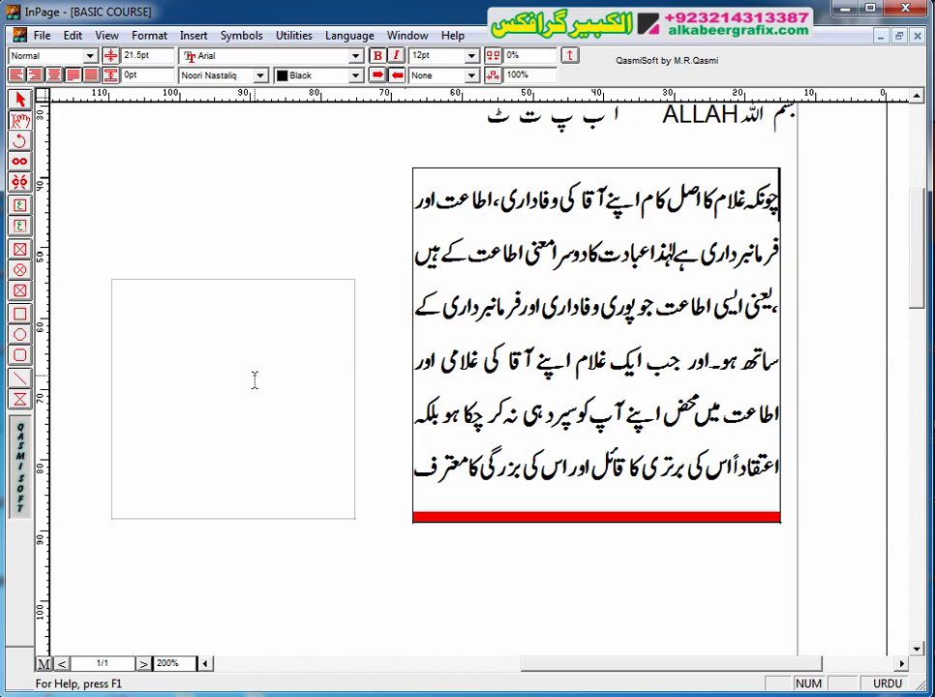
# Step: Set the font size of all text in the main text box to 9pt
pyautogui.click(475, 310)
pyautogui.hotkey('ctrl', 'a')
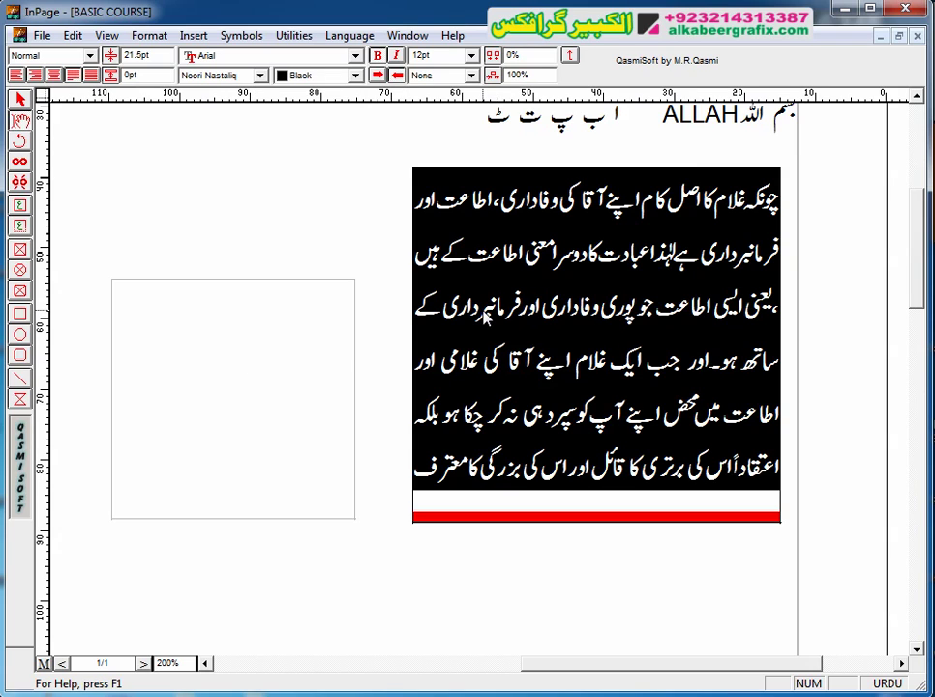
pyautogui.click(472, 55)
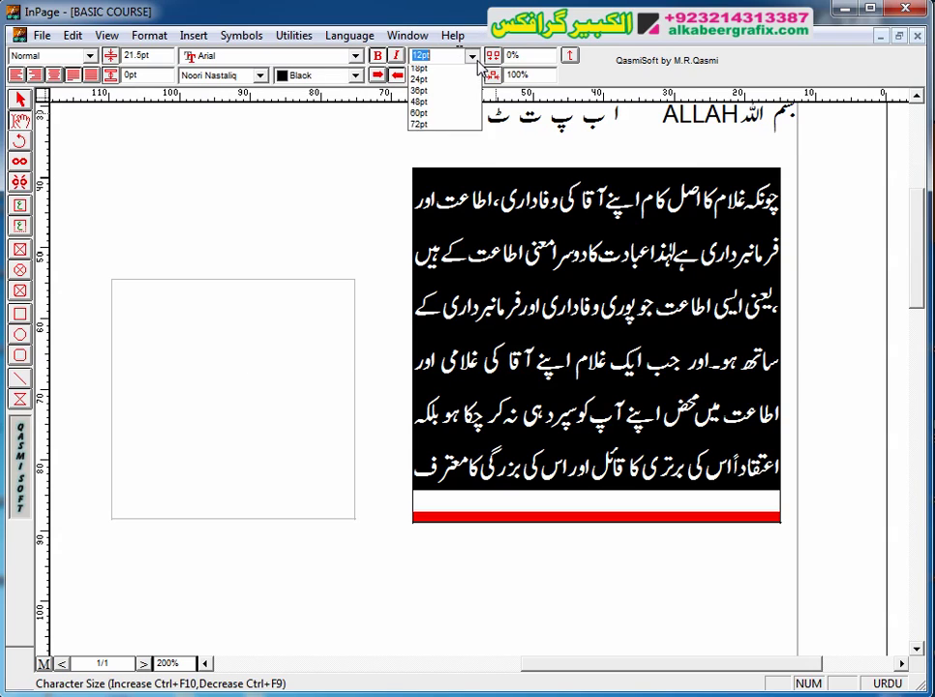
pyautogui.click(431, 65)
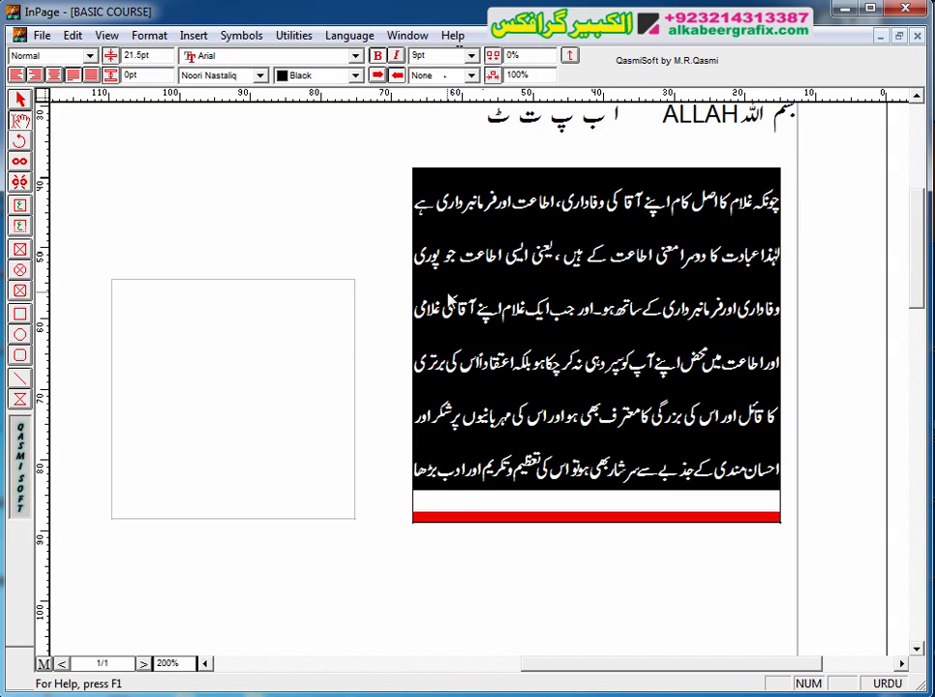
pyautogui.click(436, 426)
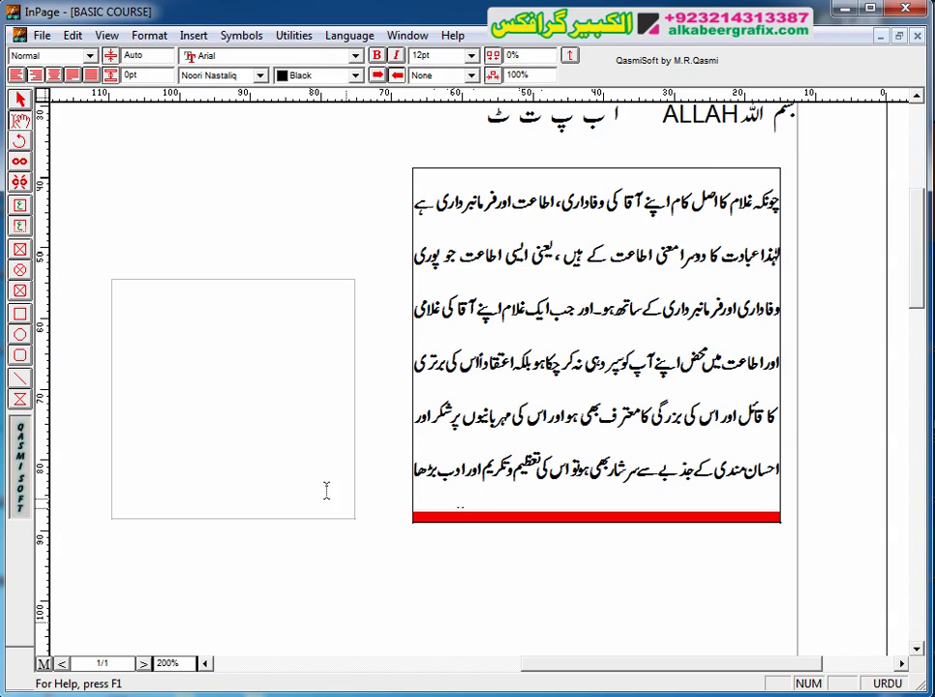
# Step: Copy all the text in the main text box
pyautogui.click(19, 205)
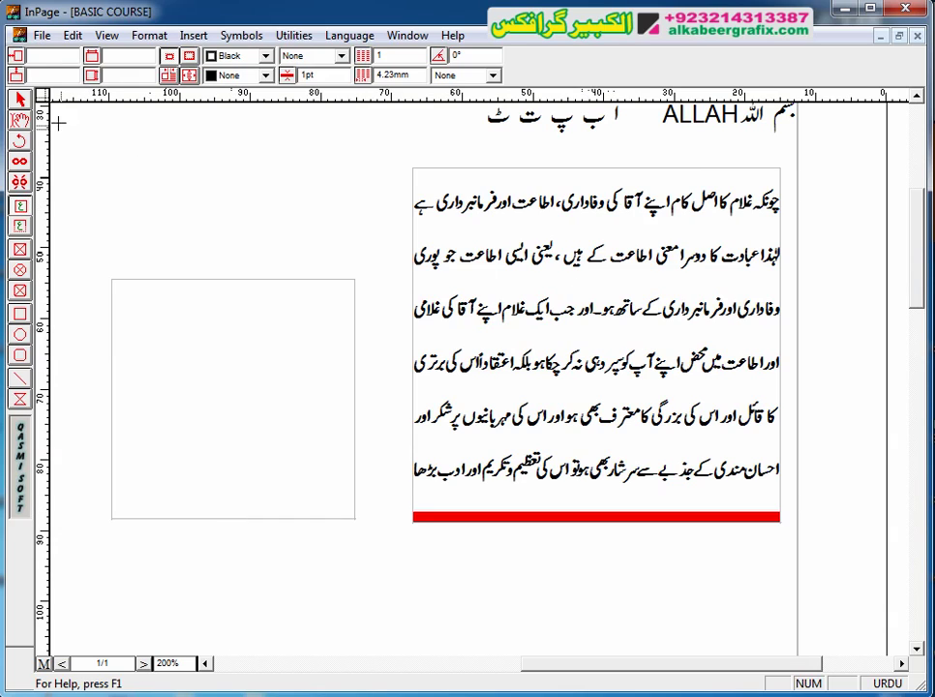
pyautogui.click(28, 119)
pyautogui.doubleClick(507, 319)
pyautogui.hotkey('ctrl', 'a')
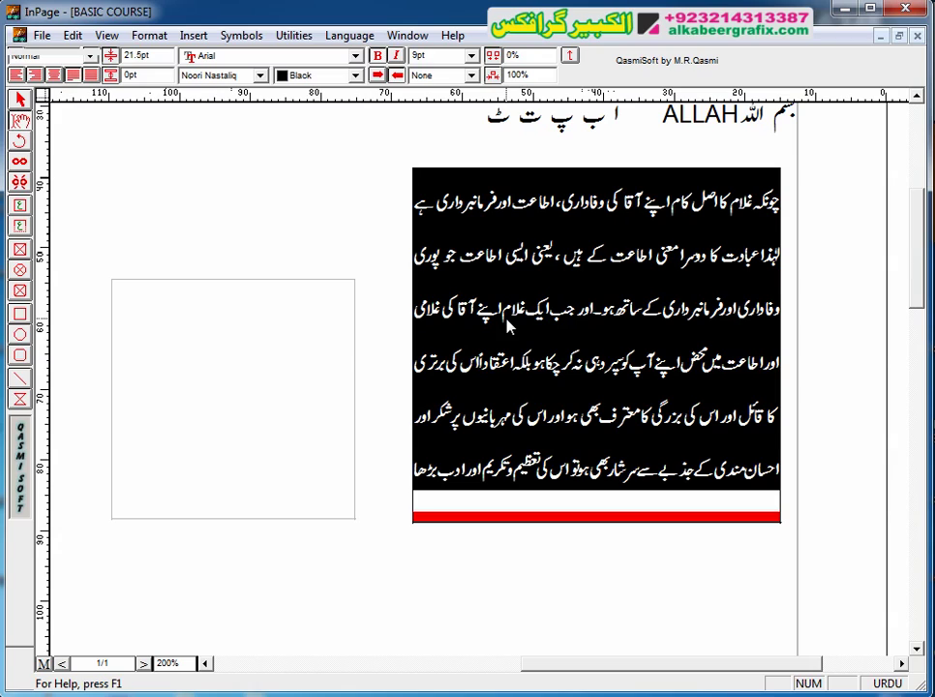
pyautogui.rightClick(502, 358)
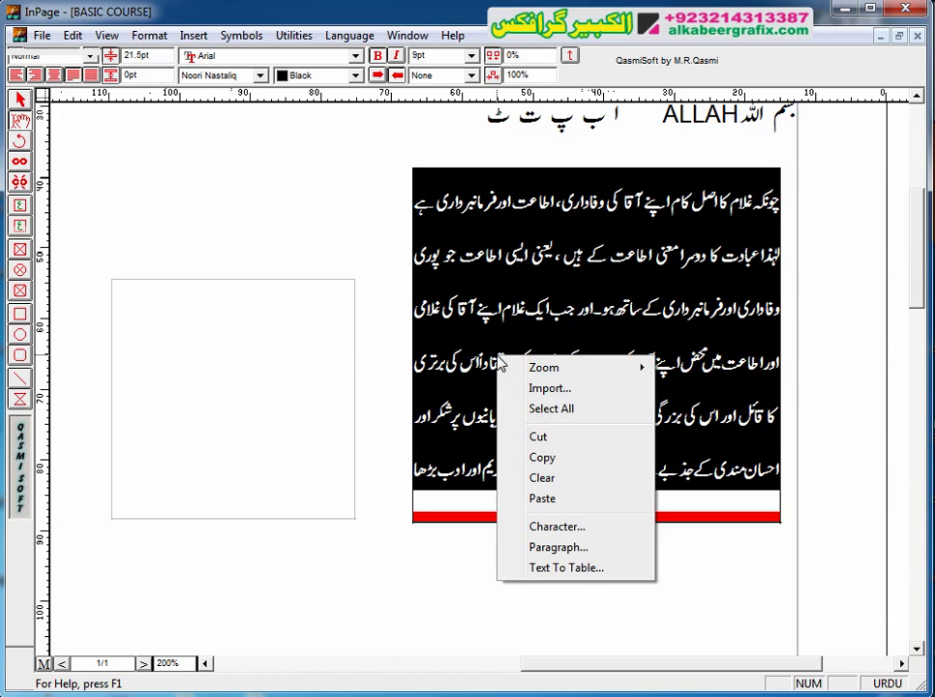
pyautogui.click(542, 458)
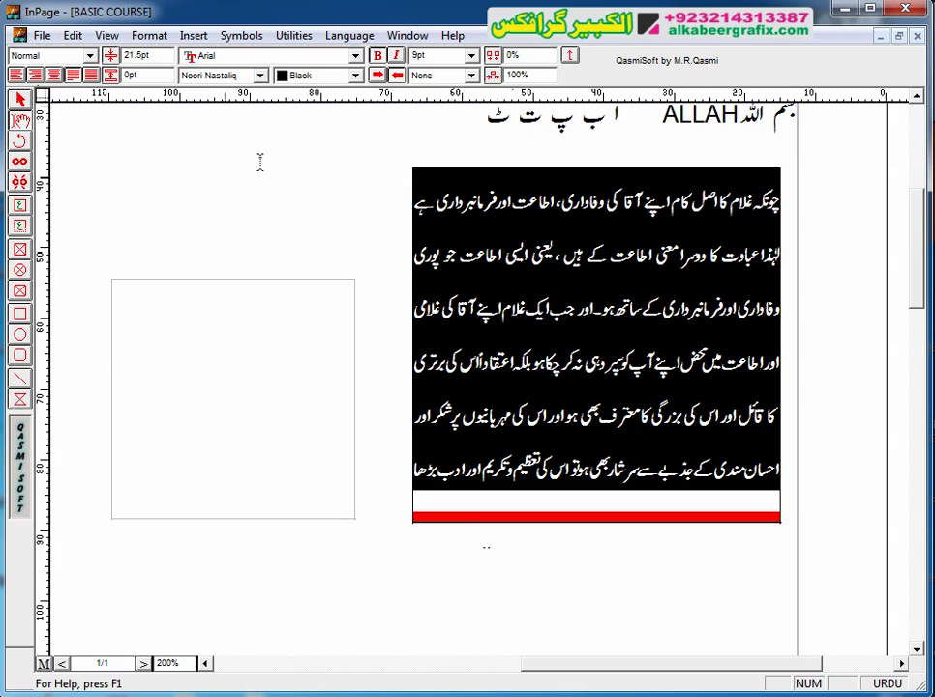
# Step: Insert one new page into the document
pyautogui.scroll(5, 911, 163)
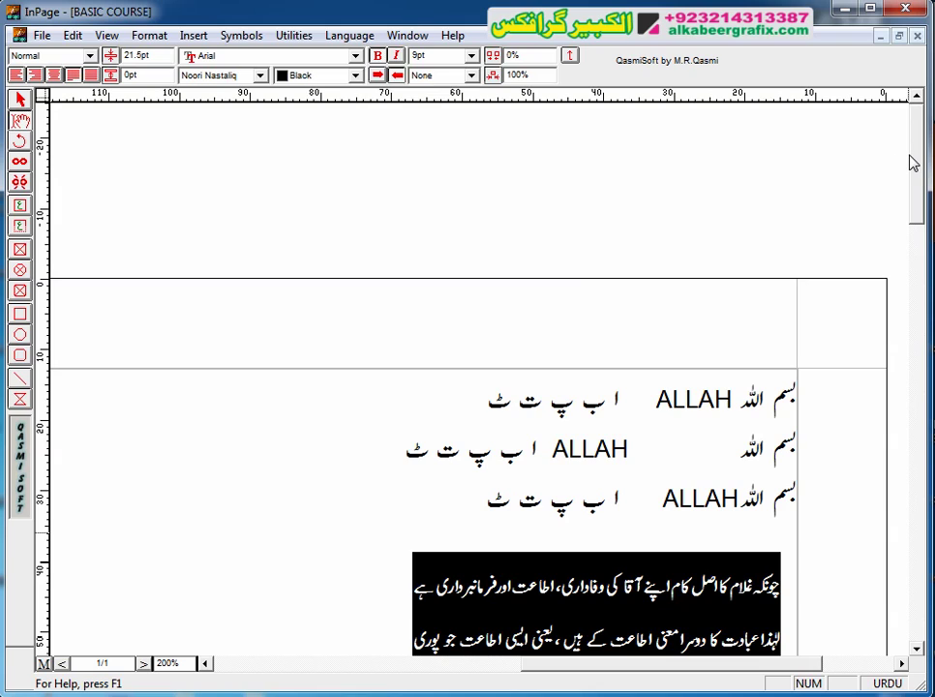
pyautogui.click(72, 37)
pyautogui.moveTo(162, 36)
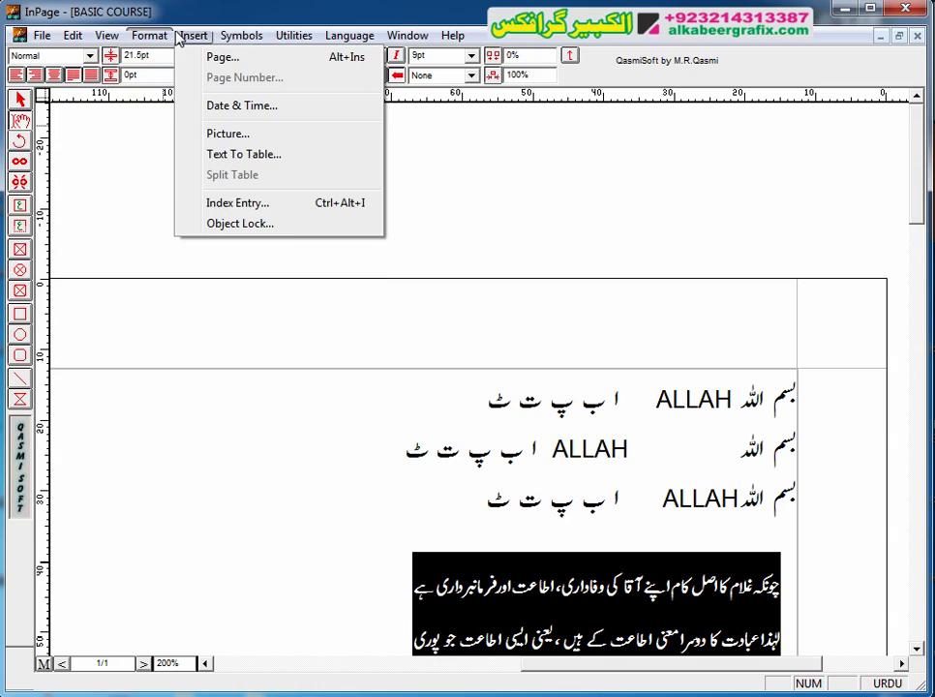
pyautogui.click(211, 57)
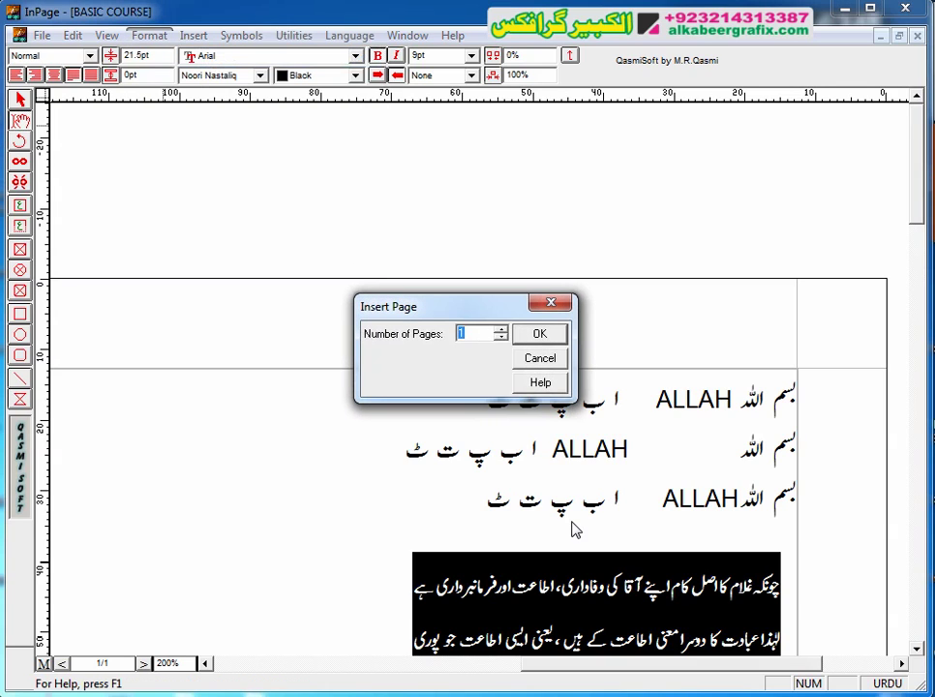
pyautogui.click(539, 331)
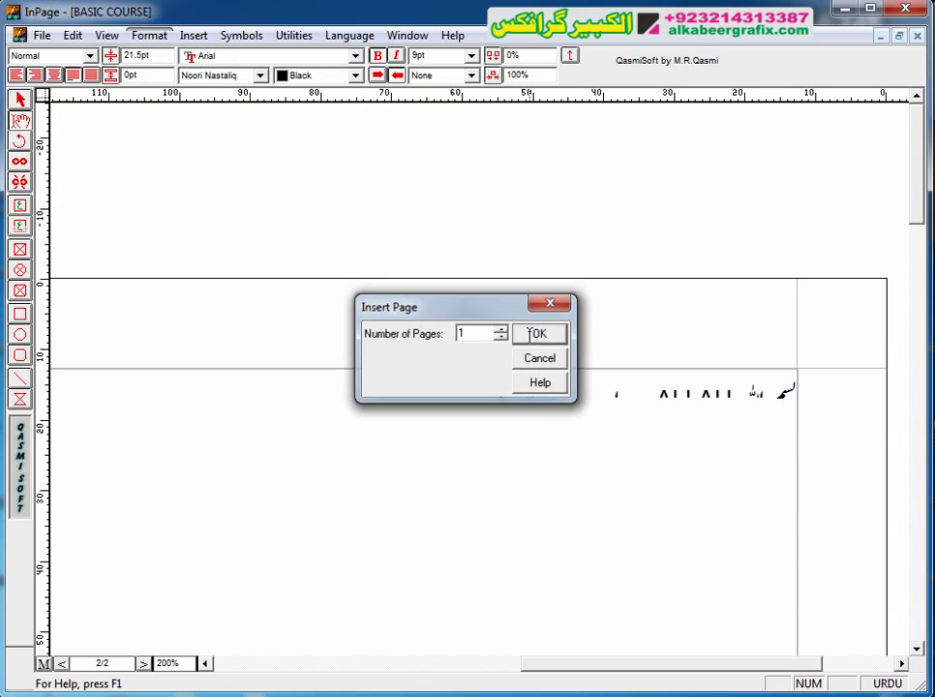
# Step: Draw a text box on the new page and enlarge it to about 135 by 94 mm, roughly centred between the side margins
pyautogui.click(19, 205)
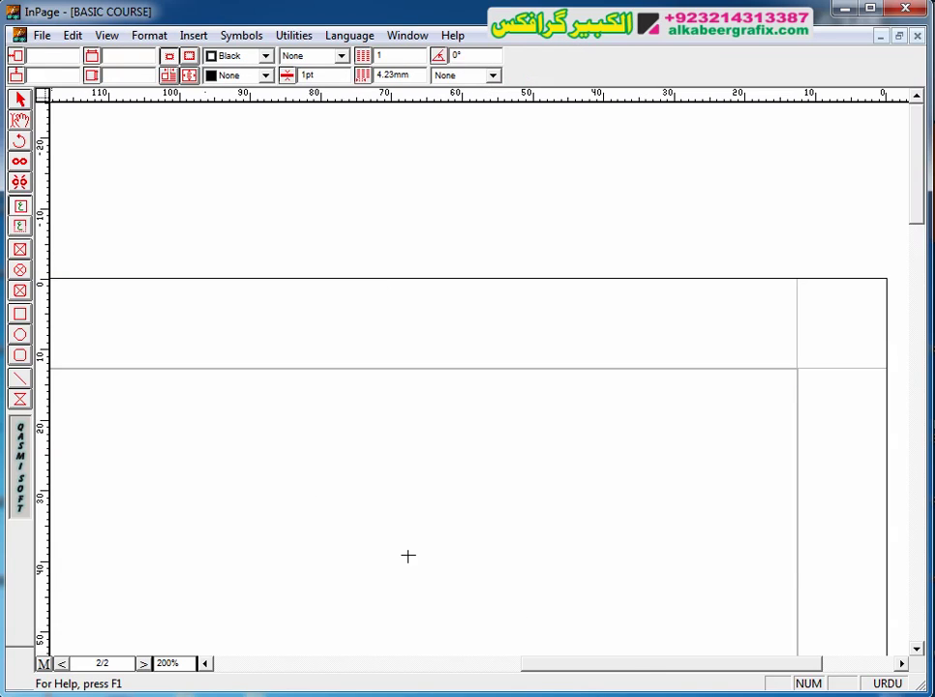
pyautogui.moveTo(598, 634); pyautogui.dragTo(230, 456)
pyautogui.click(106, 35)
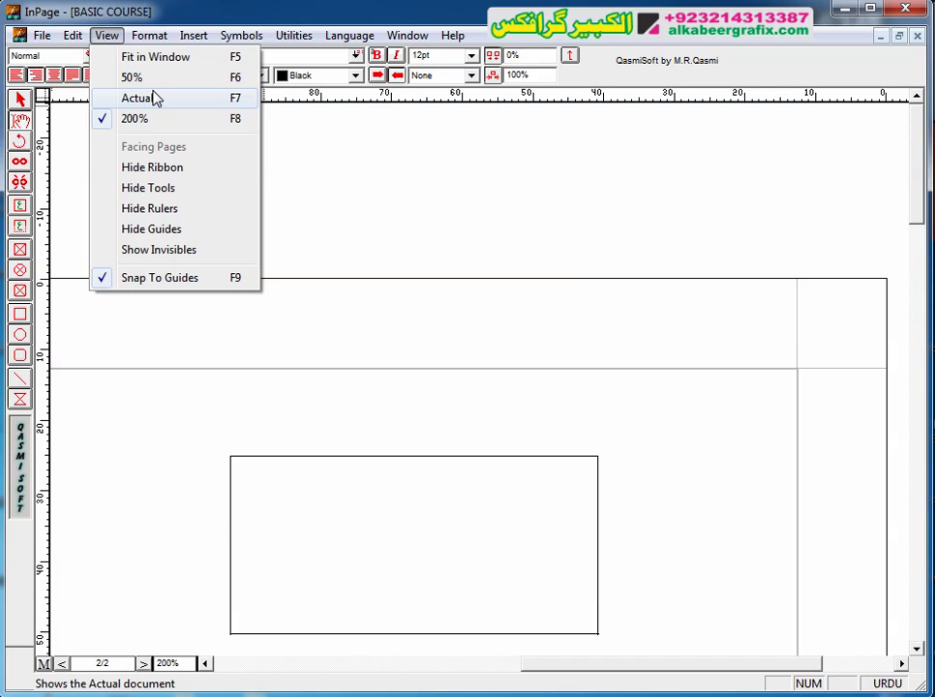
pyautogui.click(155, 98)
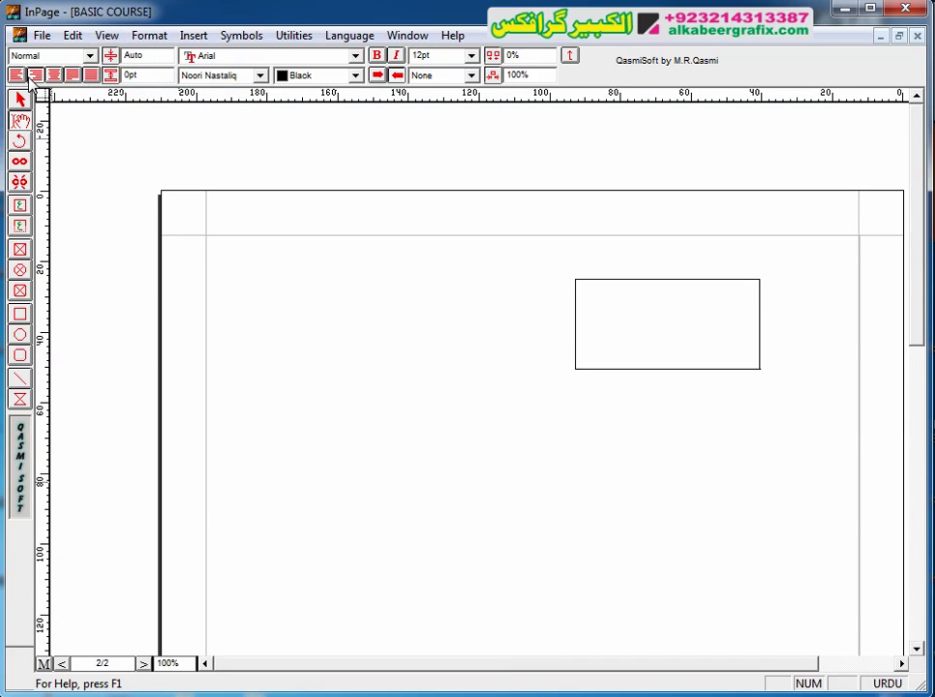
pyautogui.click(657, 345)
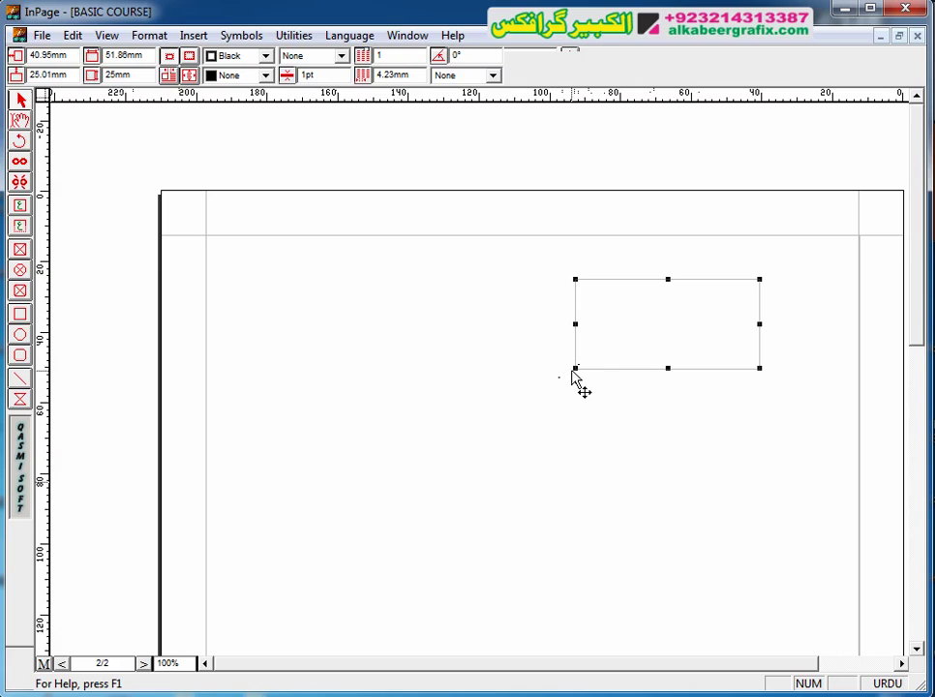
pyautogui.moveTo(574, 369); pyautogui.dragTo(278, 616)
pyautogui.moveTo(410, 452); pyautogui.dragTo(431, 448)
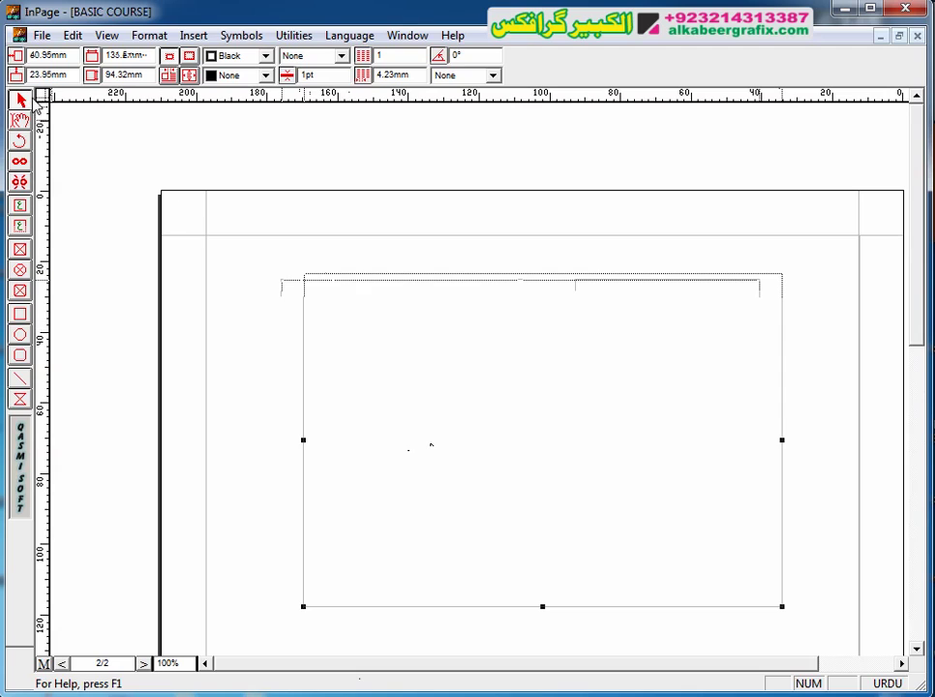
# Step: Paste the copied Urdu text into the new text box
pyautogui.click(19, 120)
pyautogui.click(371, 393)
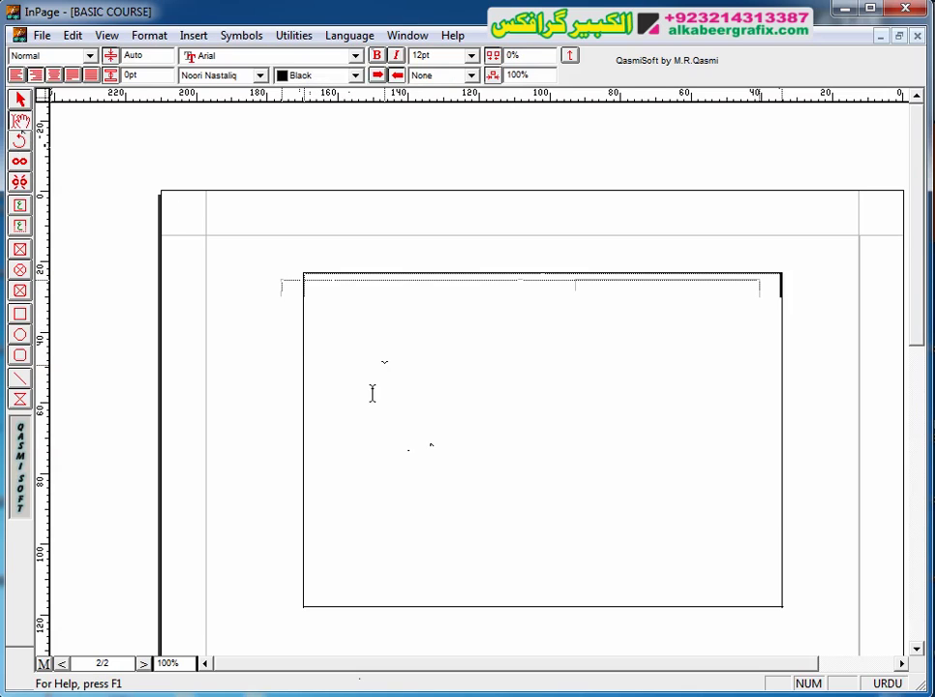
pyautogui.hotkey('ctrl', 'v')
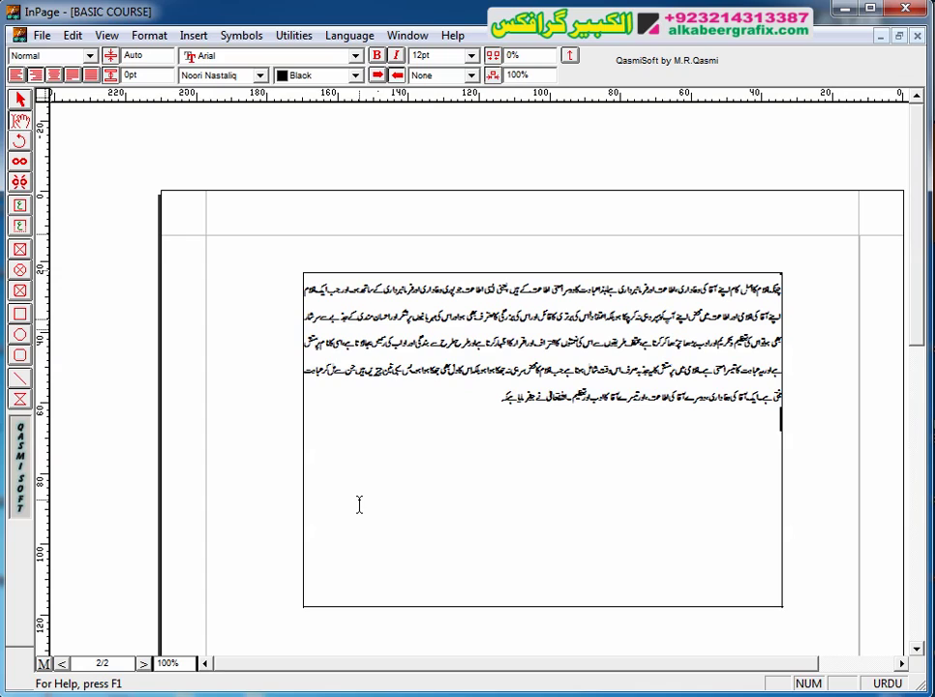
# Step: Set the text box on the new page to 2 columns in its Modify Text Box settings
pyautogui.click(20, 99)
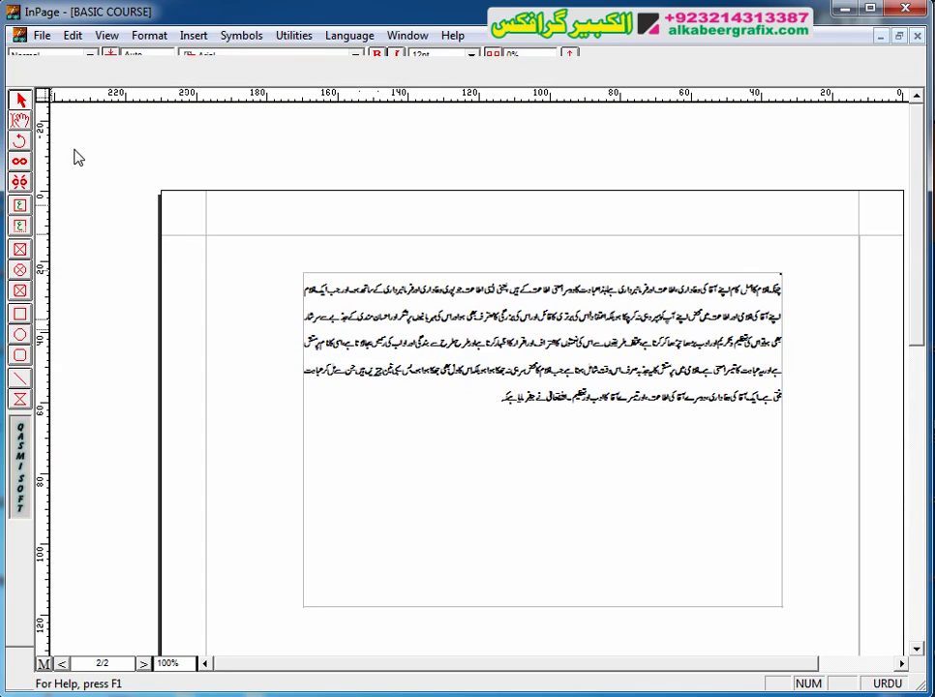
pyautogui.doubleClick(392, 496)
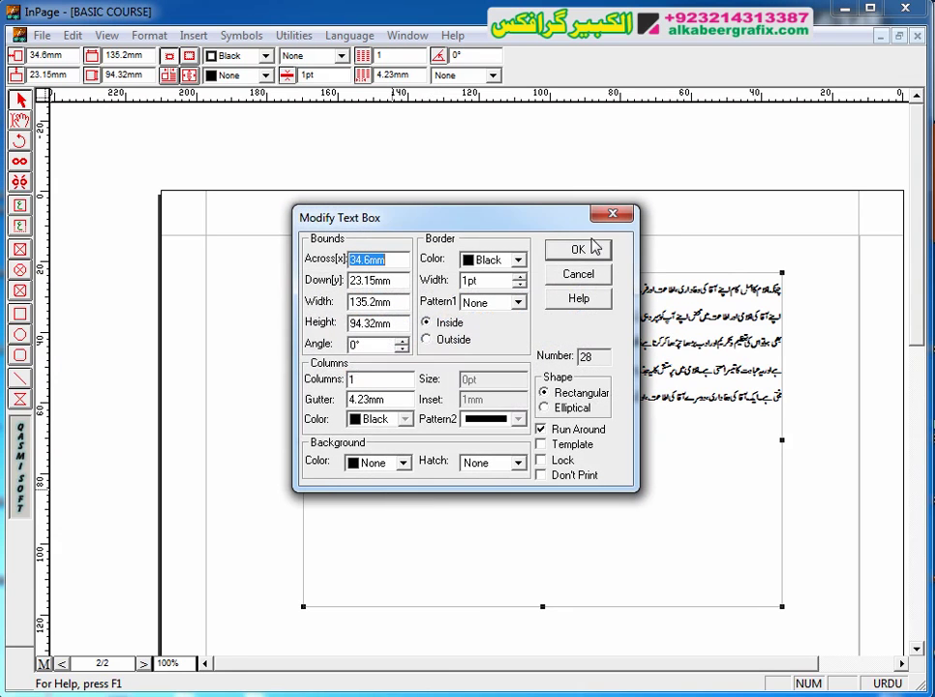
pyautogui.click(580, 277)
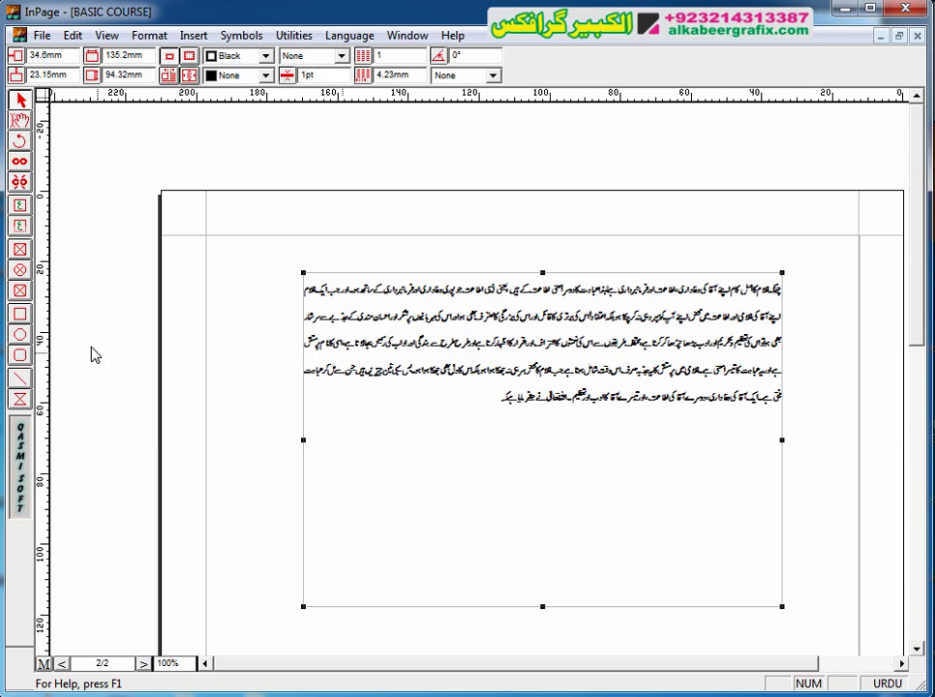
pyautogui.doubleClick(369, 505)
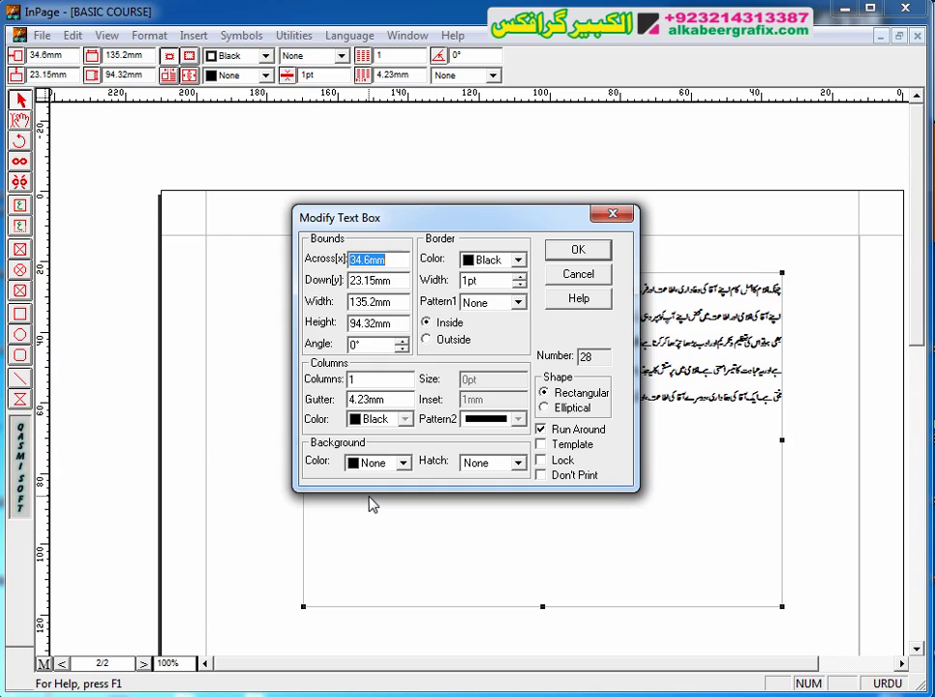
pyautogui.doubleClick(379, 378)
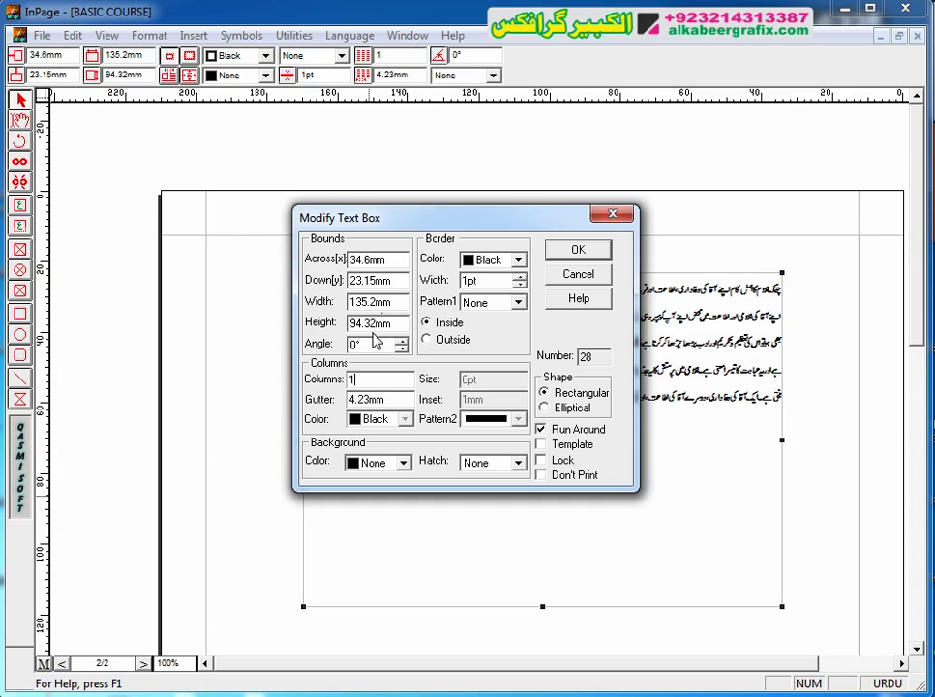
pyautogui.doubleClick(391, 303)
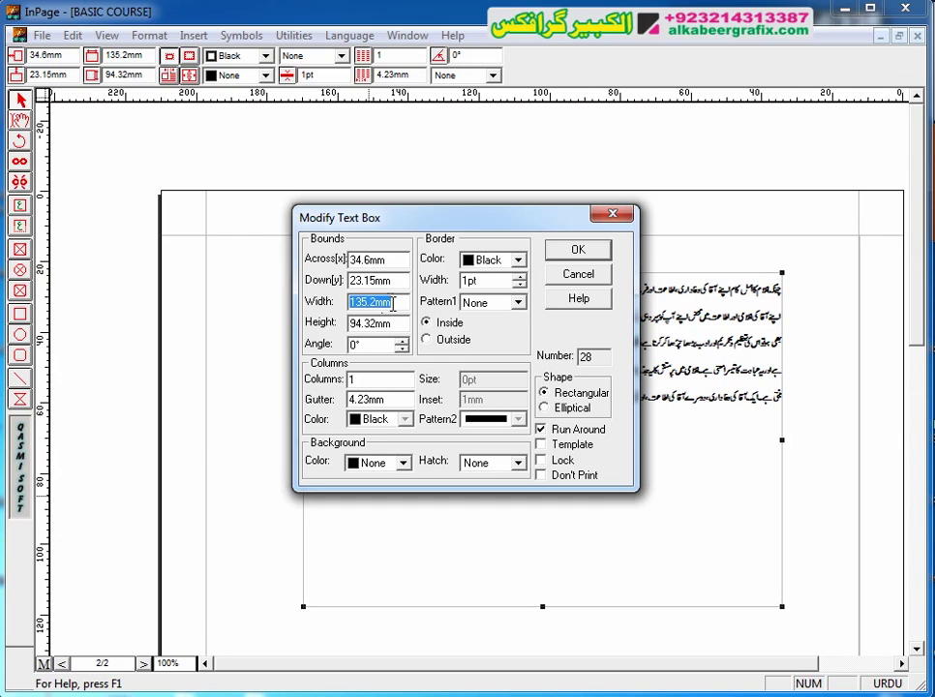
pyautogui.press('Tab')
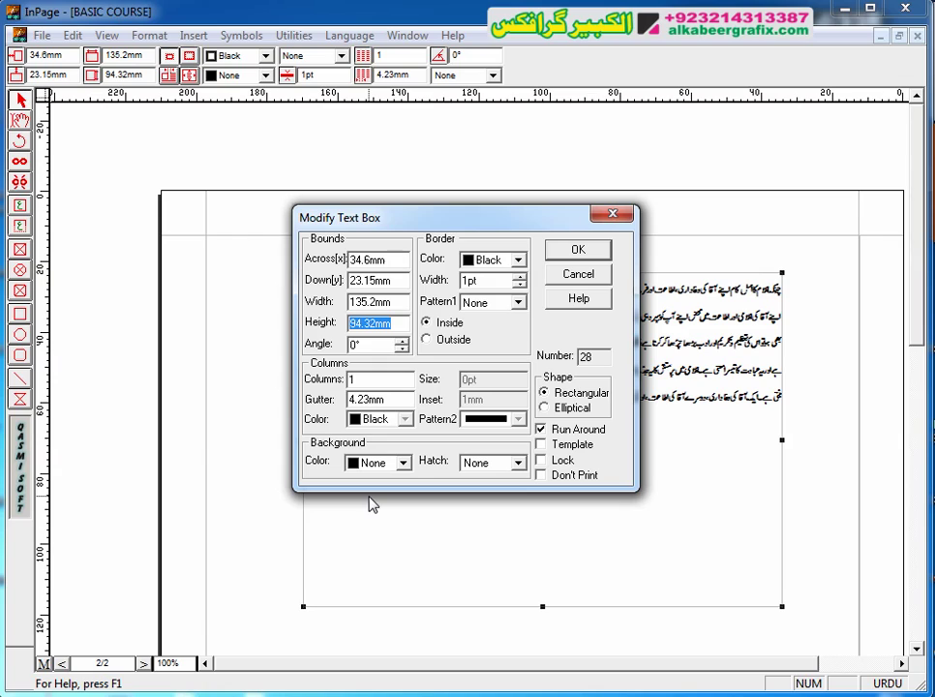
pyautogui.press('Tab')
pyautogui.press('Tab')
pyautogui.press('Tab')
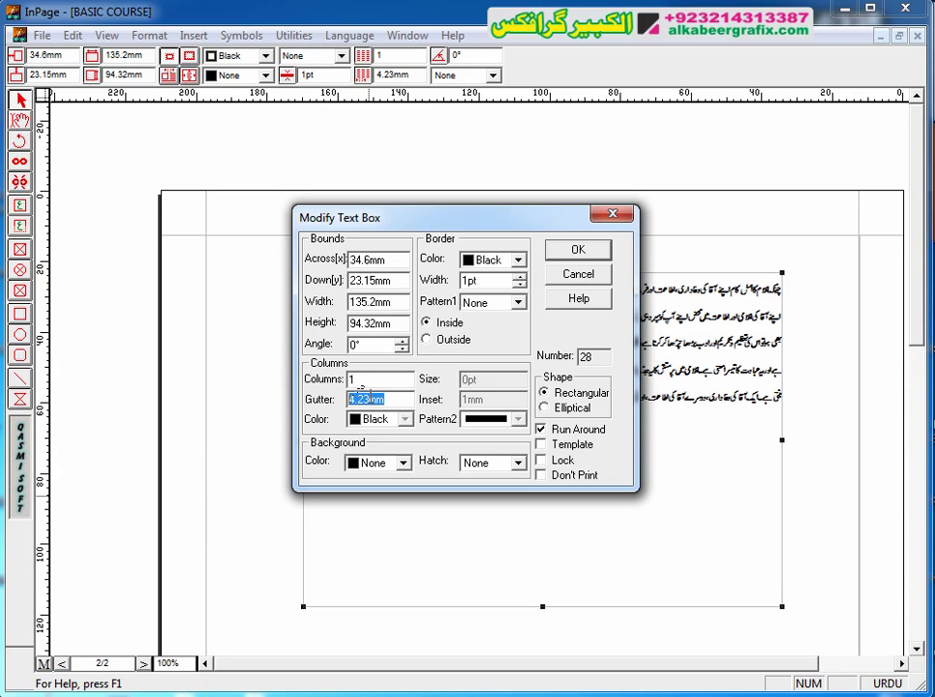
pyautogui.hotkey('shift', 'Tab')
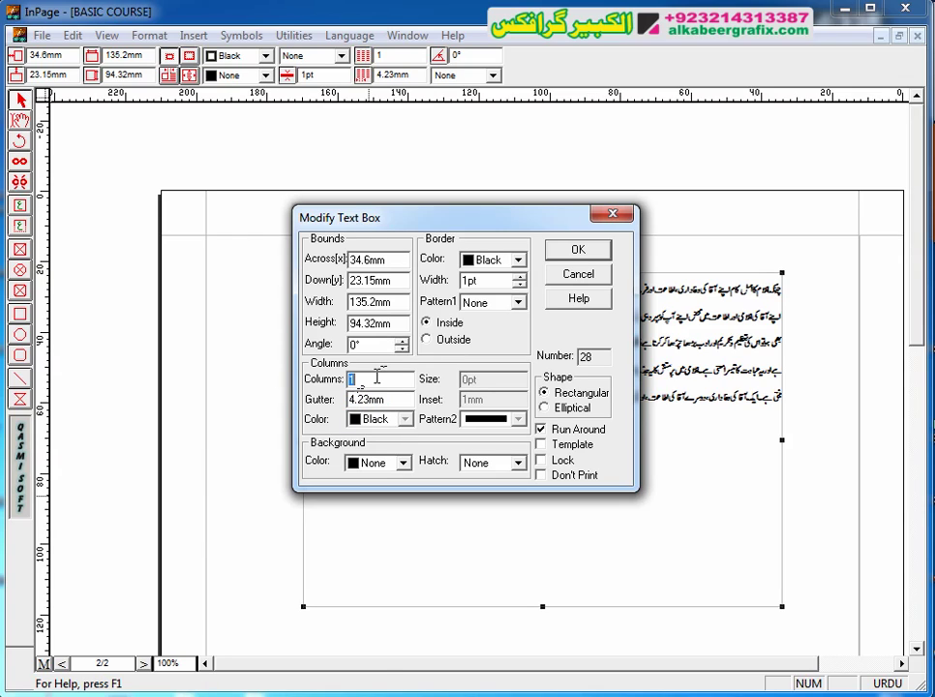
pyautogui.click(571, 250)
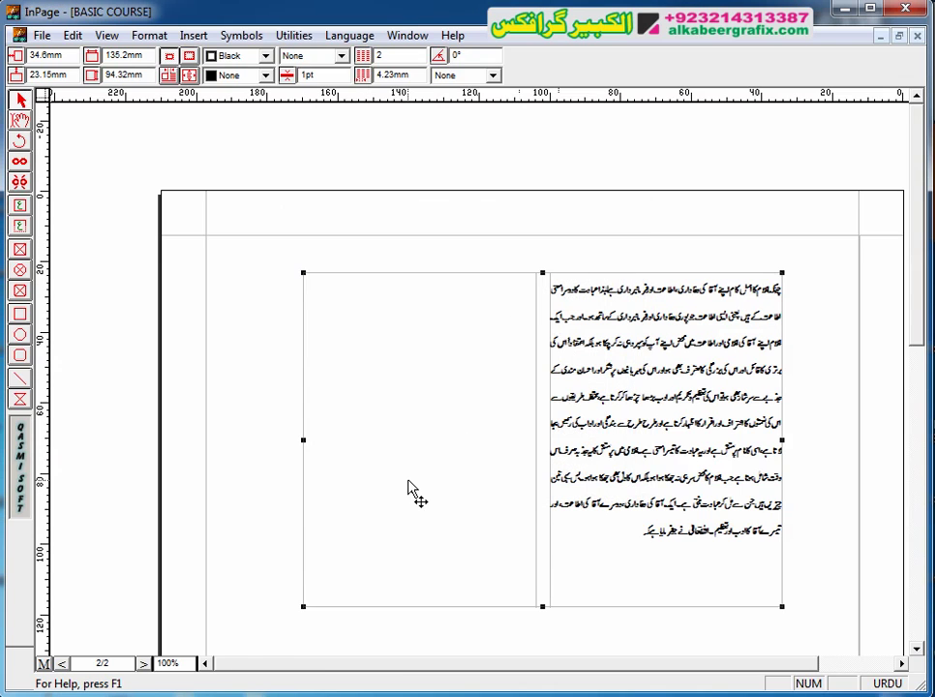
# Step: Set all the text in the two-column text box to 14 pt
pyautogui.click(19, 120)
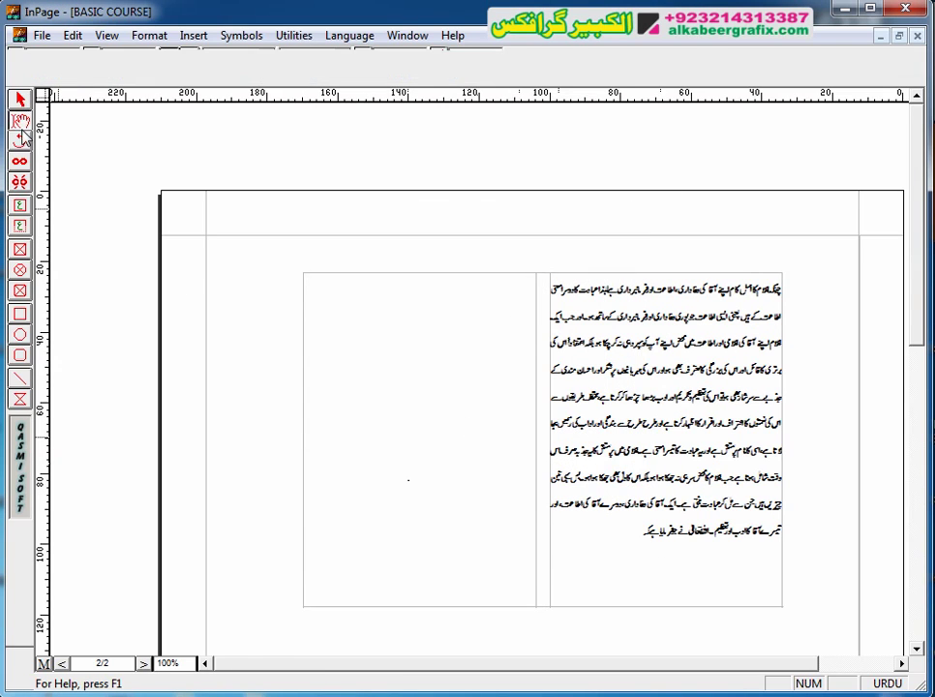
pyautogui.hotkey('ctrl', 'a')
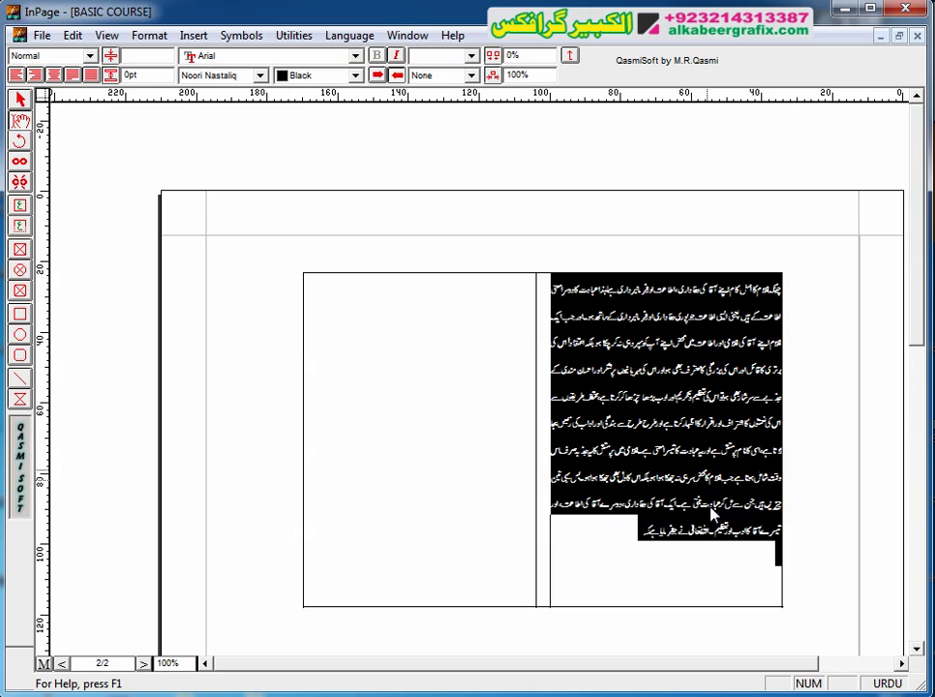
pyautogui.click(472, 55)
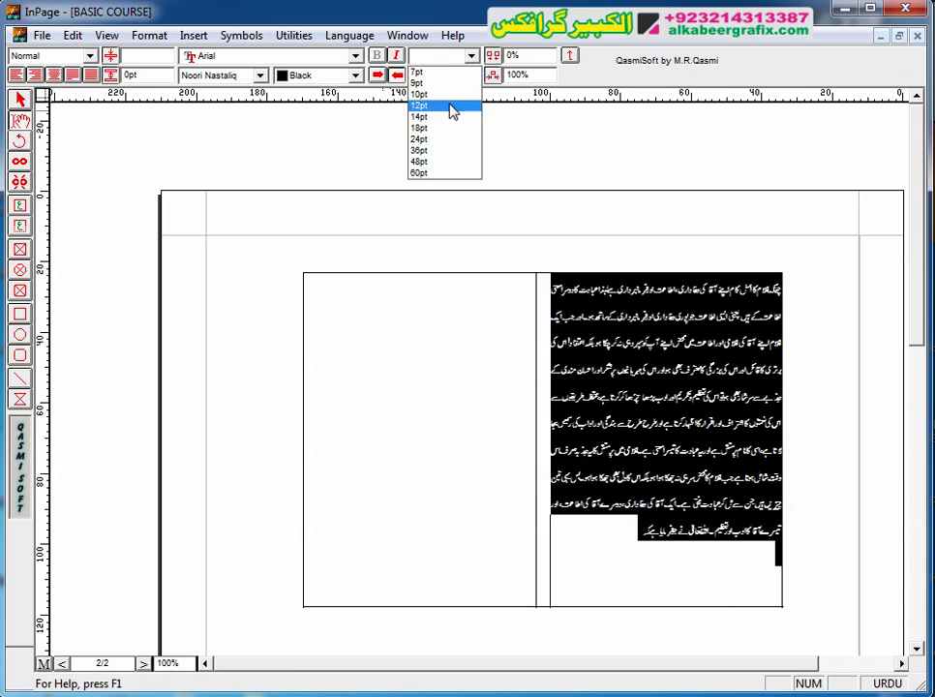
pyautogui.click(451, 107)
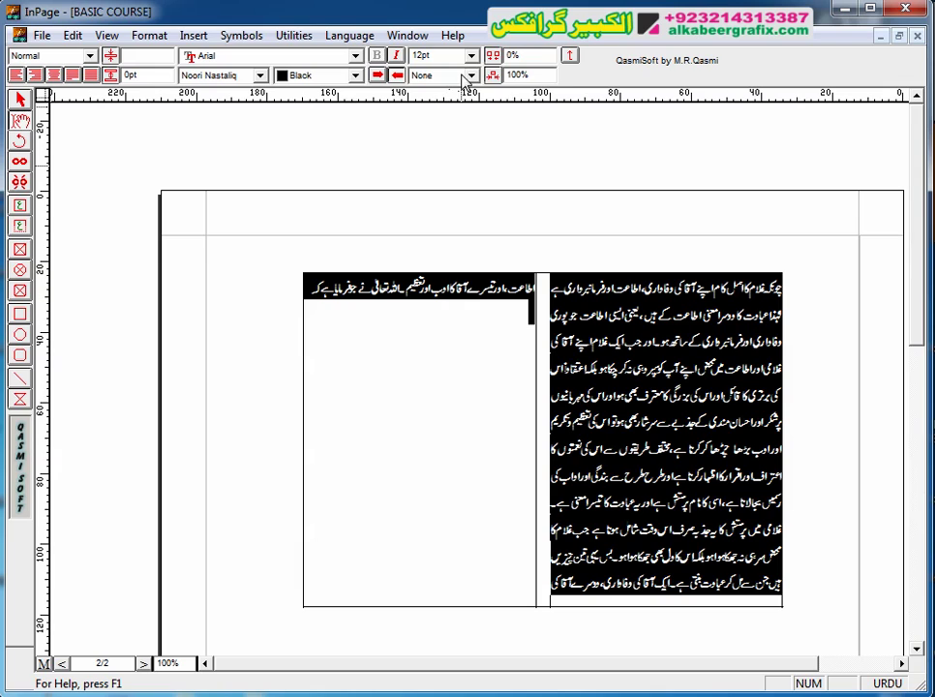
pyautogui.click(471, 55)
pyautogui.click(443, 112)
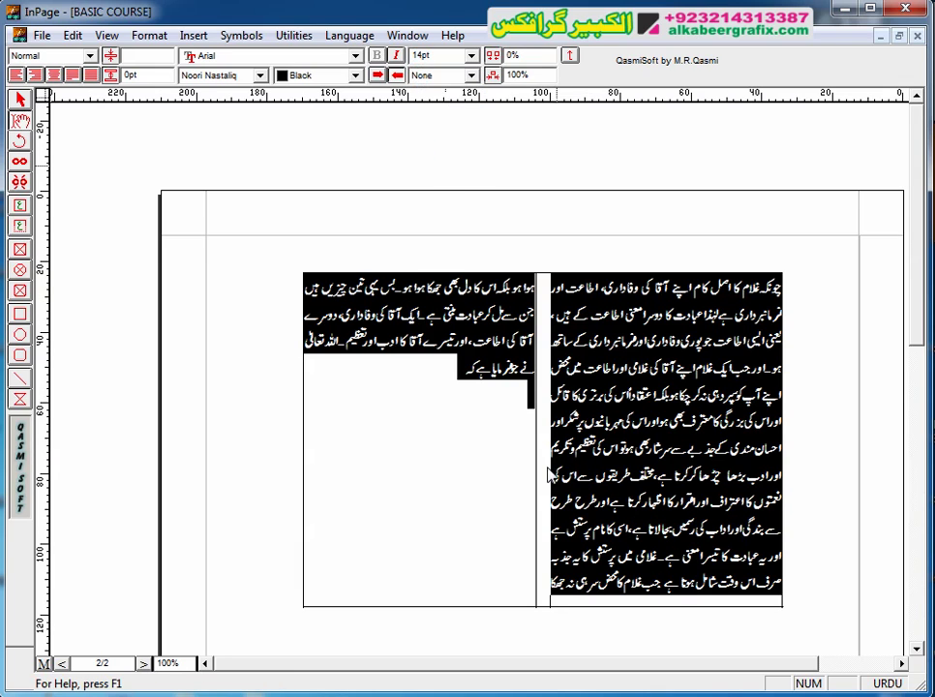
# Step: Delete the last word of the Urdu text and the empty line after it
pyautogui.click(403, 359)
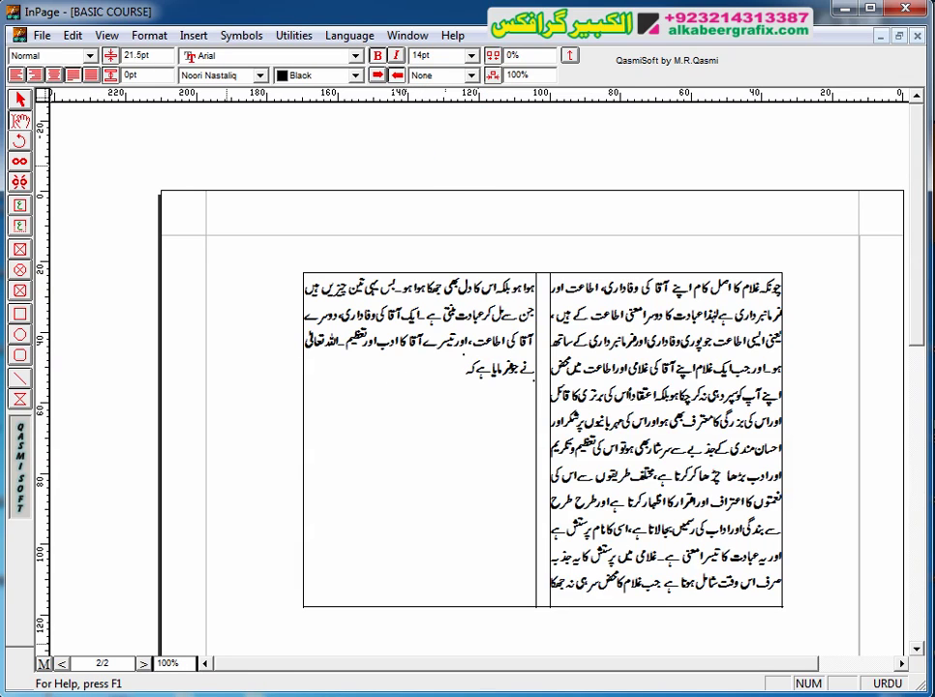
pyautogui.press('BackSpace')
pyautogui.press('BackSpace')
# Step: Insert three blank lines above the start of the Urdu text
pyautogui.click(781, 288)
pyautogui.press('Return')
pyautogui.press('Return')
pyautogui.press('Return')
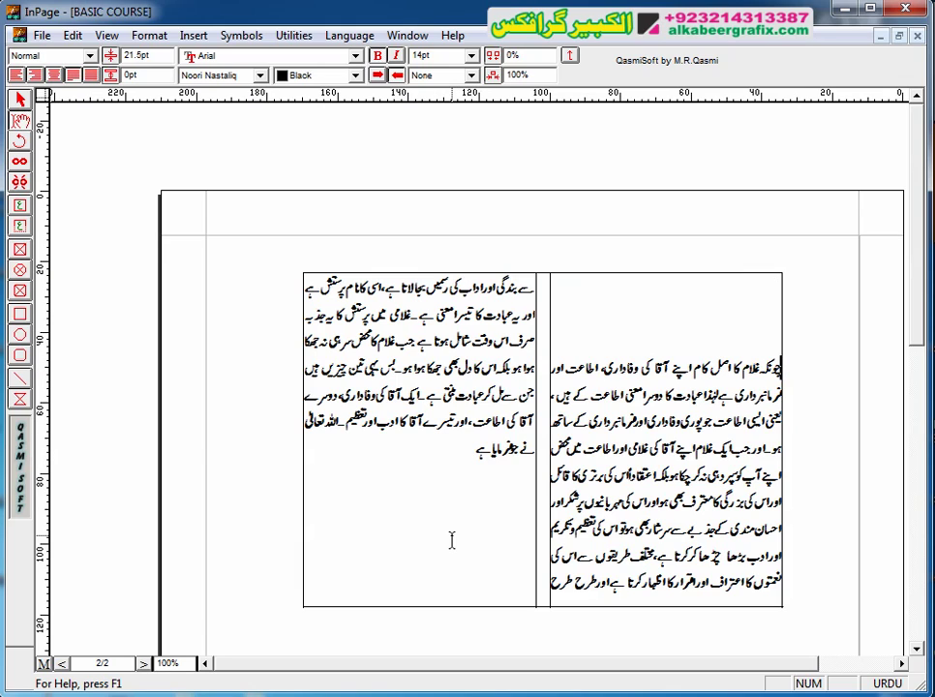
# Step: Try Full Justify on all the text in the box, and return it to regular justification
pyautogui.hotkey('ctrl', 'a')
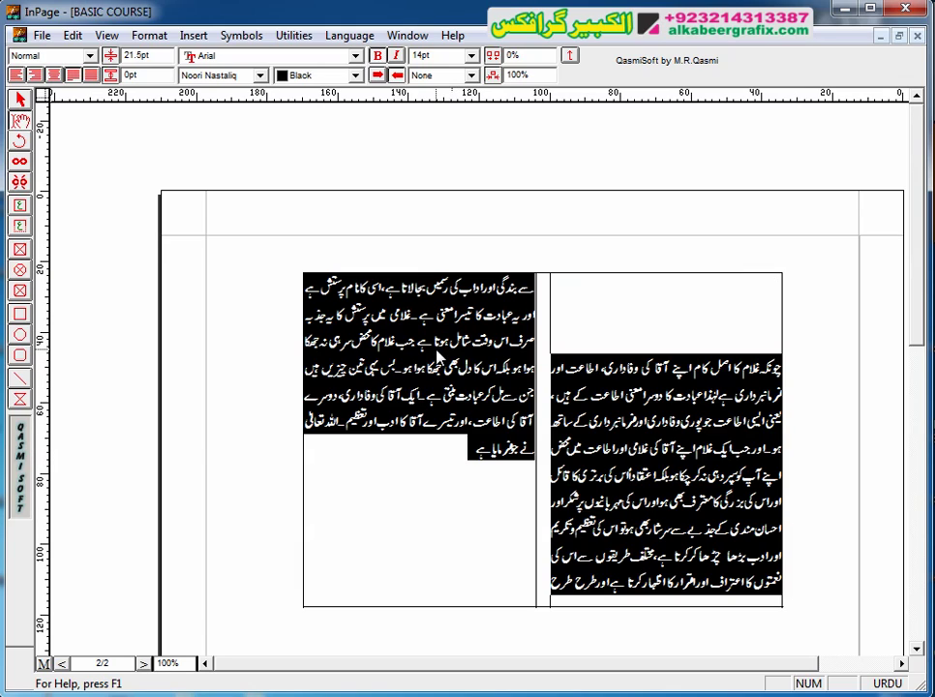
pyautogui.click(396, 471)
pyautogui.moveTo(407, 432); pyautogui.dragTo(418, 418)
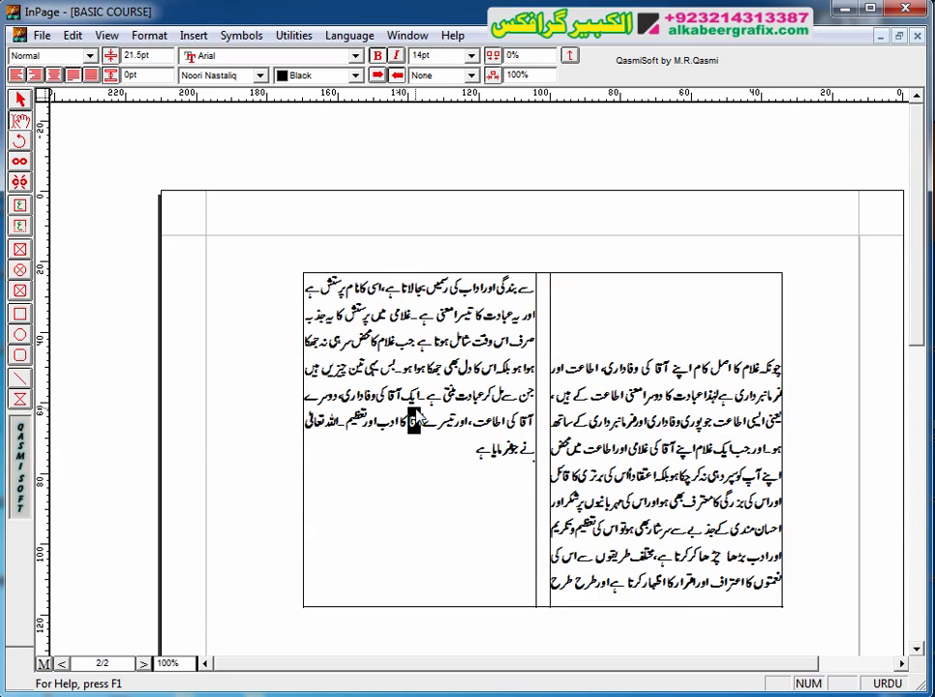
pyautogui.hotkey('ctrl', 'a')
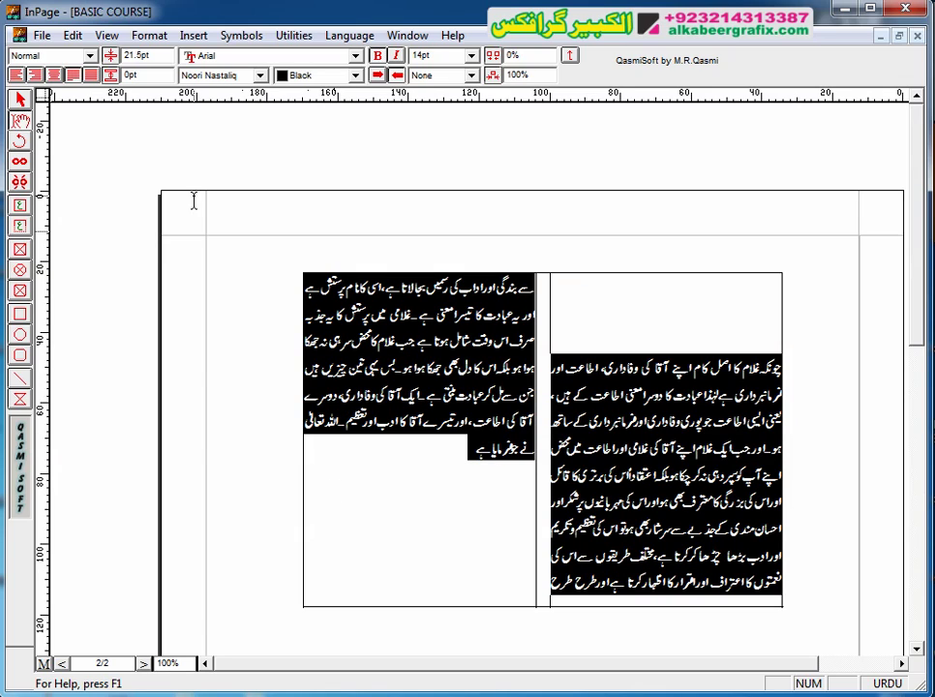
pyautogui.click(89, 75)
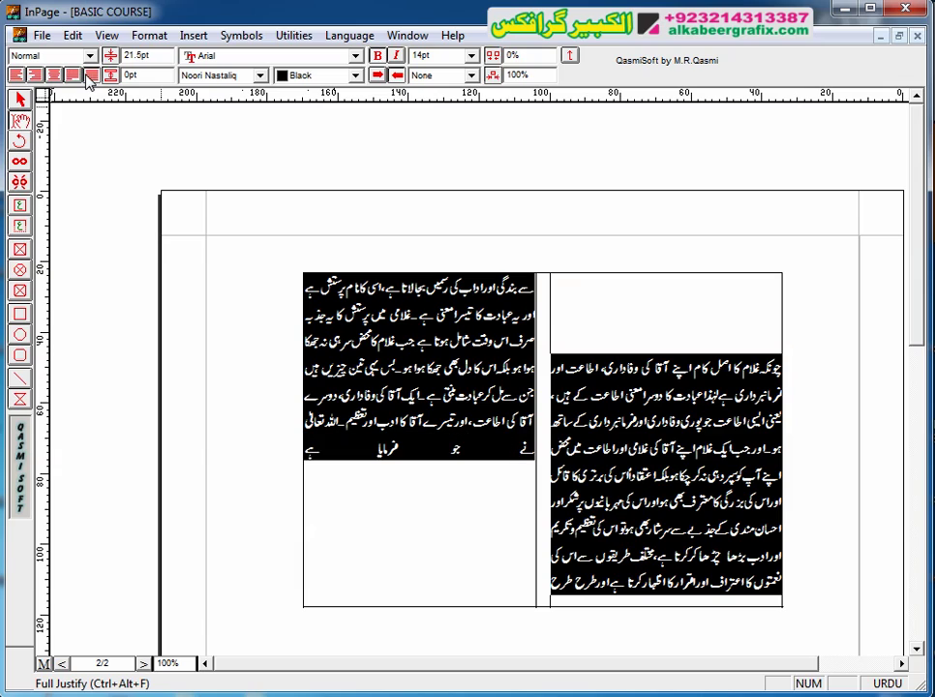
pyautogui.click(72, 77)
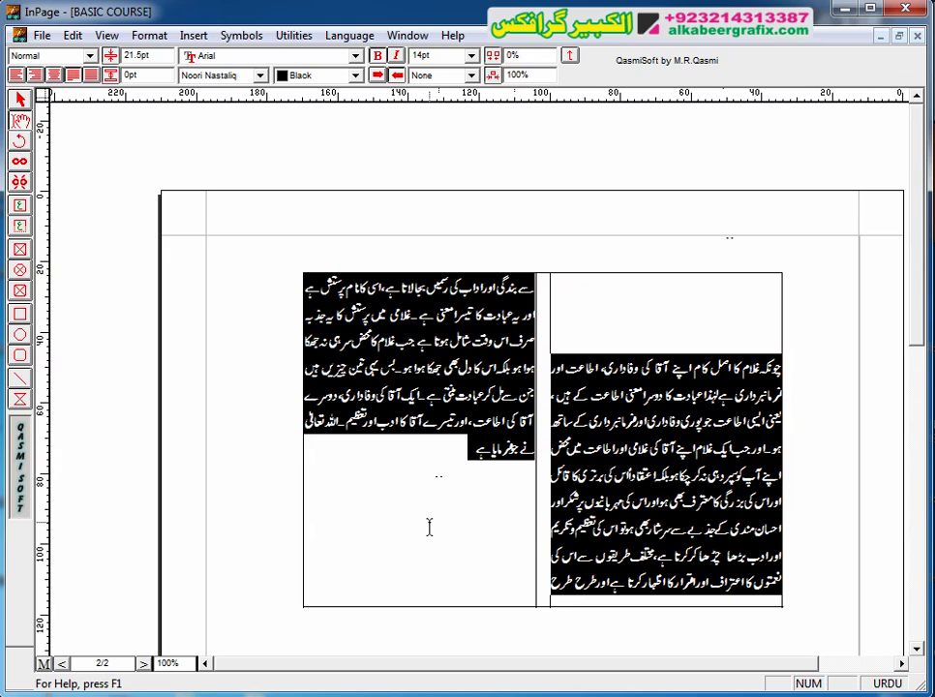
# Step: Delete the three blank lines above the start of the Urdu text
pyautogui.click(309, 455)
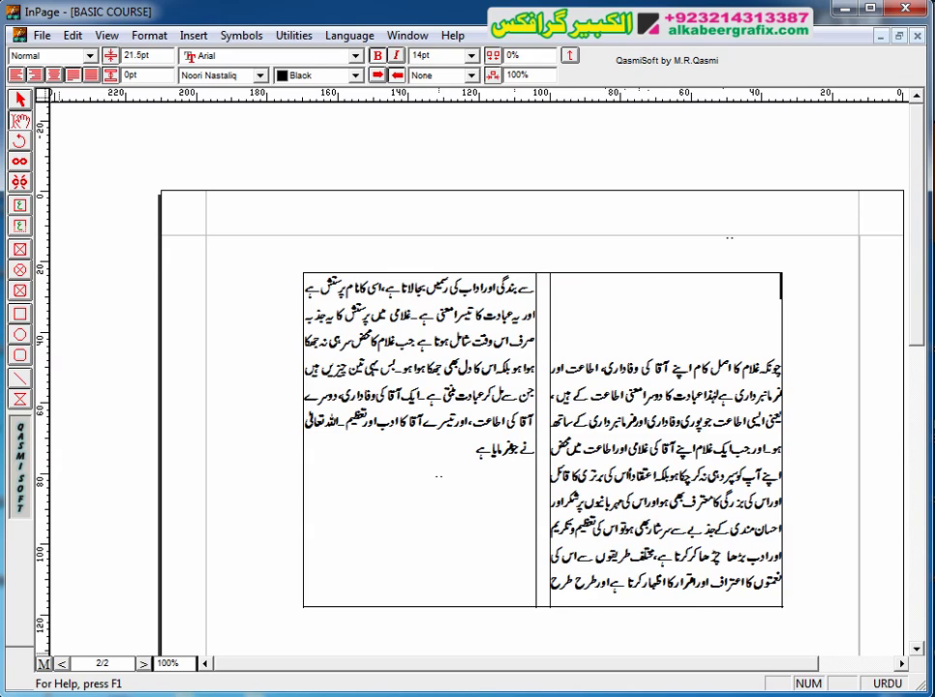
pyautogui.press('Delete')
pyautogui.press('Delete')
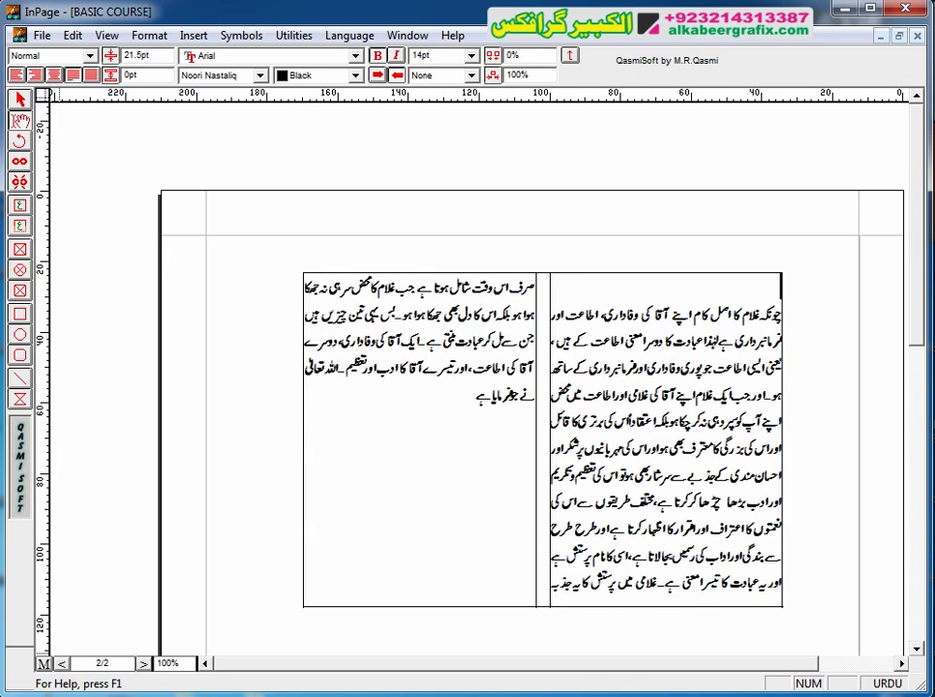
pyautogui.press('Delete')
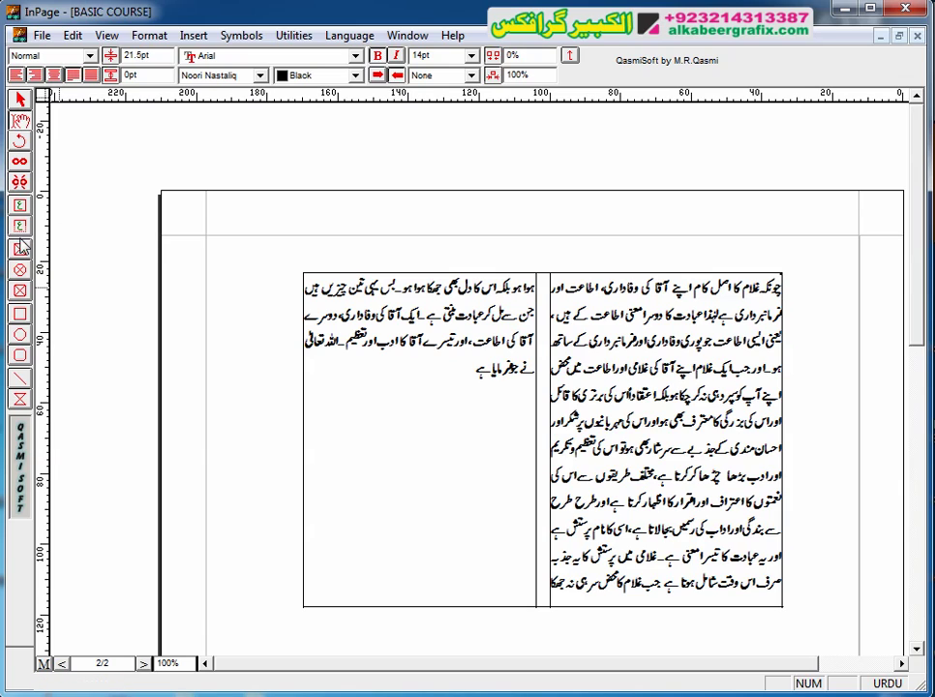
# Step: Draw a title text box about 103 mm wide just below the two-column text box, and select it as an object
pyautogui.click(915, 648)
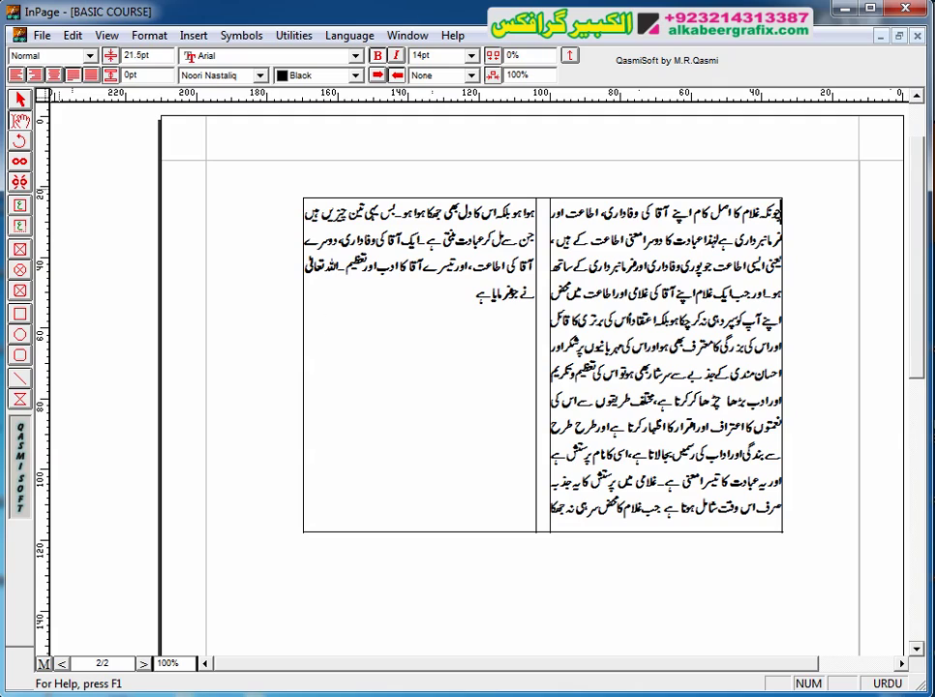
pyautogui.click(24, 225)
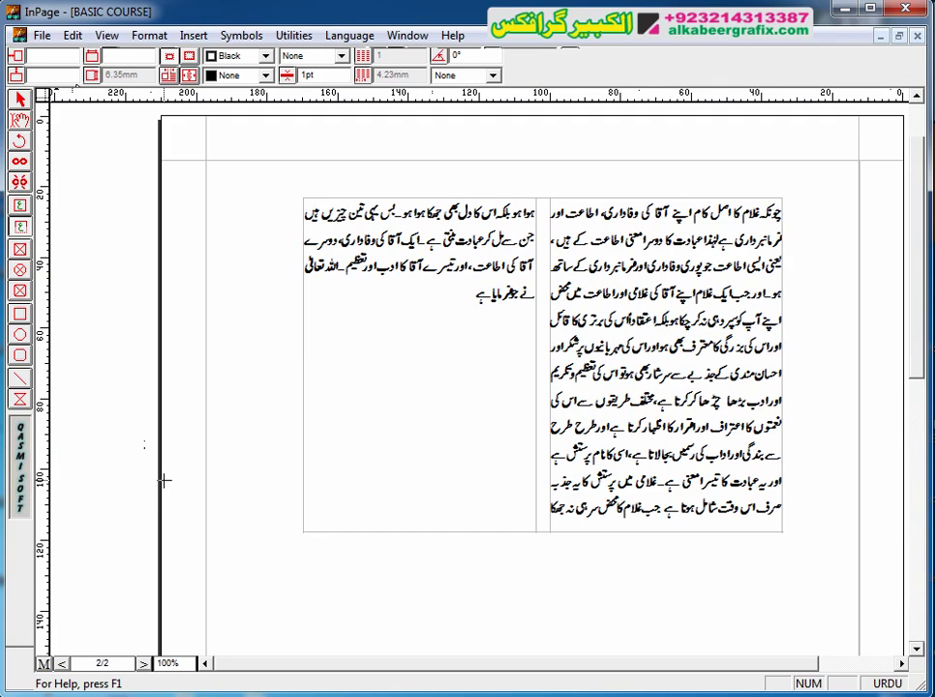
pyautogui.moveTo(340, 558); pyautogui.dragTo(699, 649)
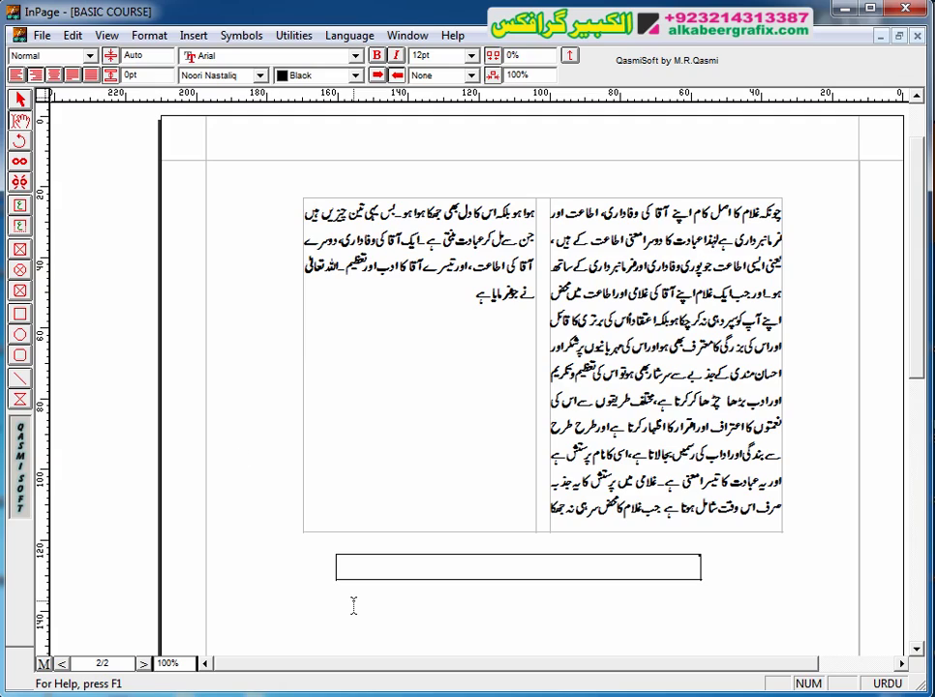
pyautogui.click(20, 100)
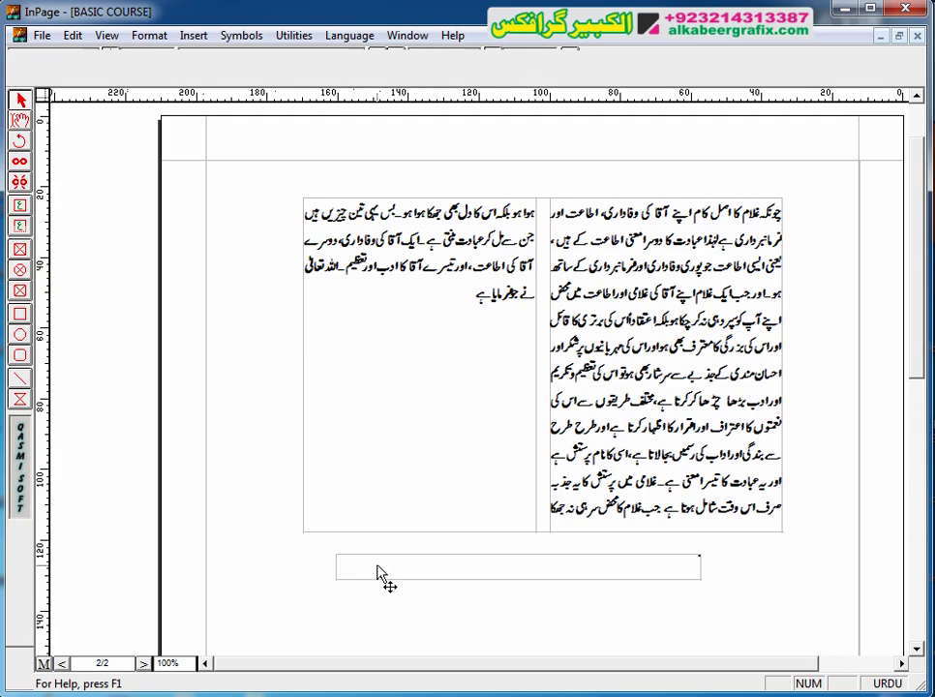
pyautogui.click(380, 573)
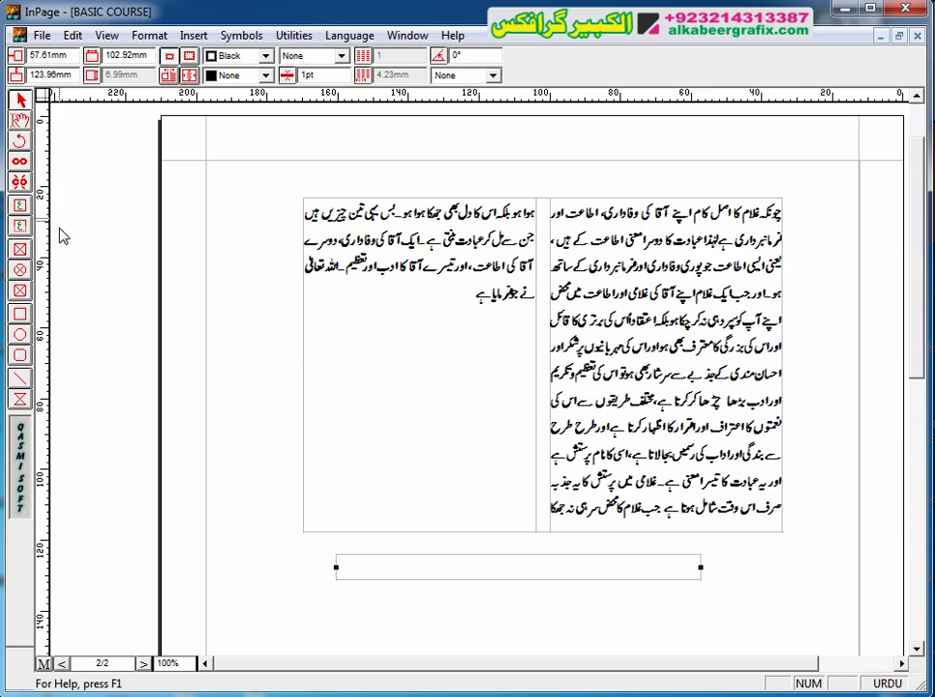
# Step: Draw a rectangular picture box in the empty area below the title text box
pyautogui.click(19, 252)
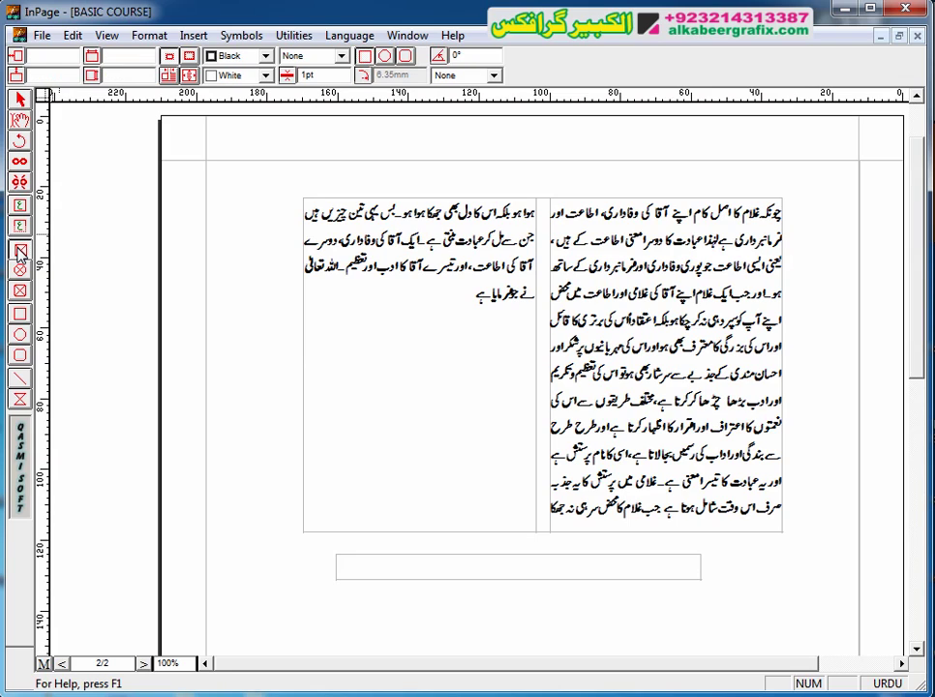
pyautogui.click(920, 650)
pyautogui.moveTo(920, 650); pyautogui.dragTo(919, 649)
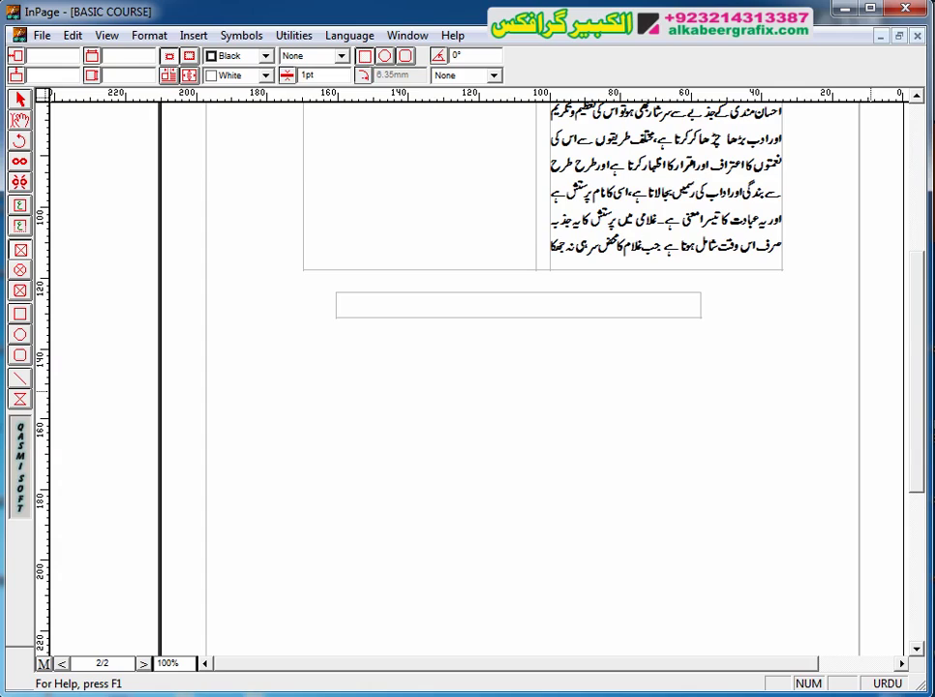
pyautogui.moveTo(300, 578); pyautogui.dragTo(555, 385)
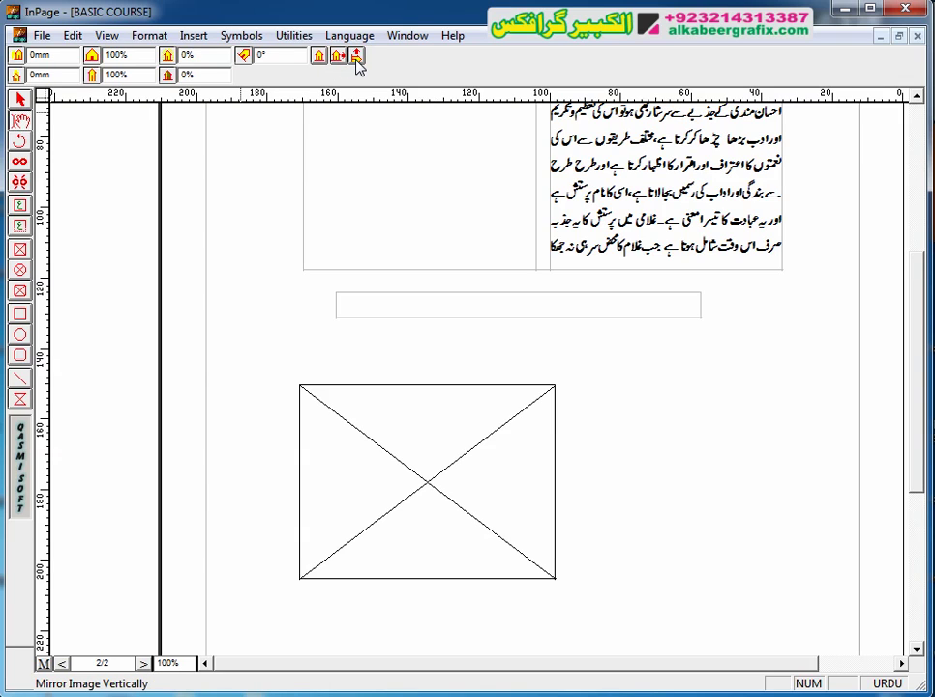
# Step: Import the _iphone5 picture from the image folder on Local Disk (C:) into the rectangular picture box, with the preview turned on
pyautogui.doubleClick(349, 475)
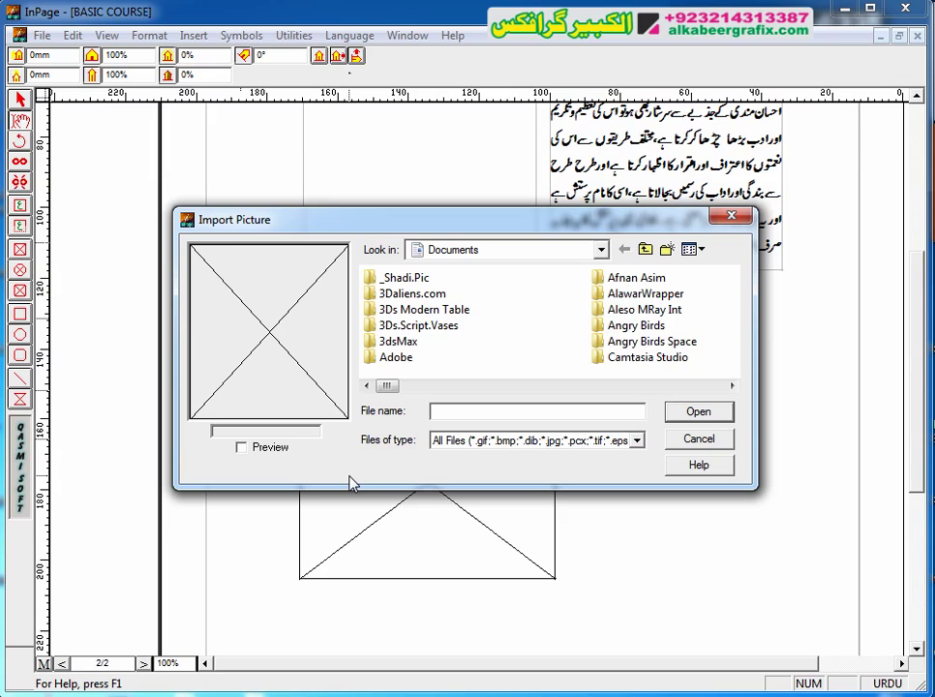
pyautogui.click(252, 459)
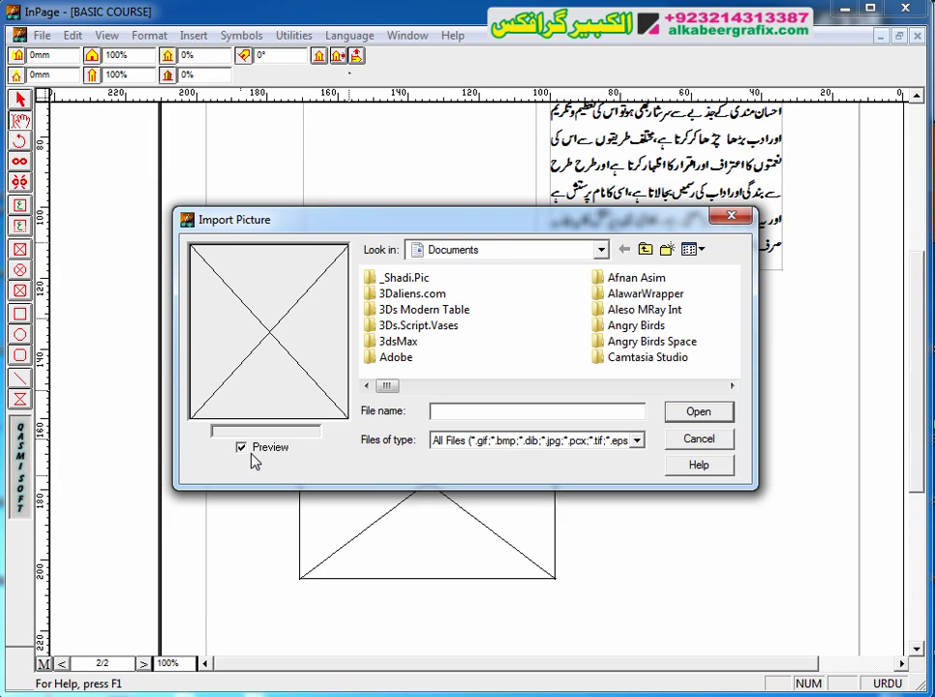
pyautogui.click(490, 249)
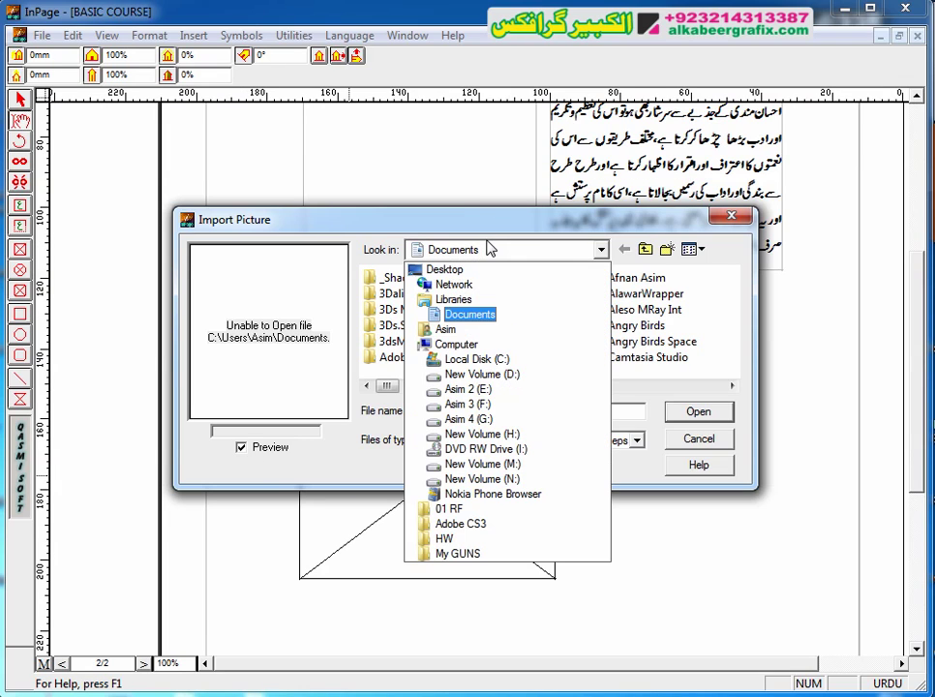
pyautogui.click(476, 358)
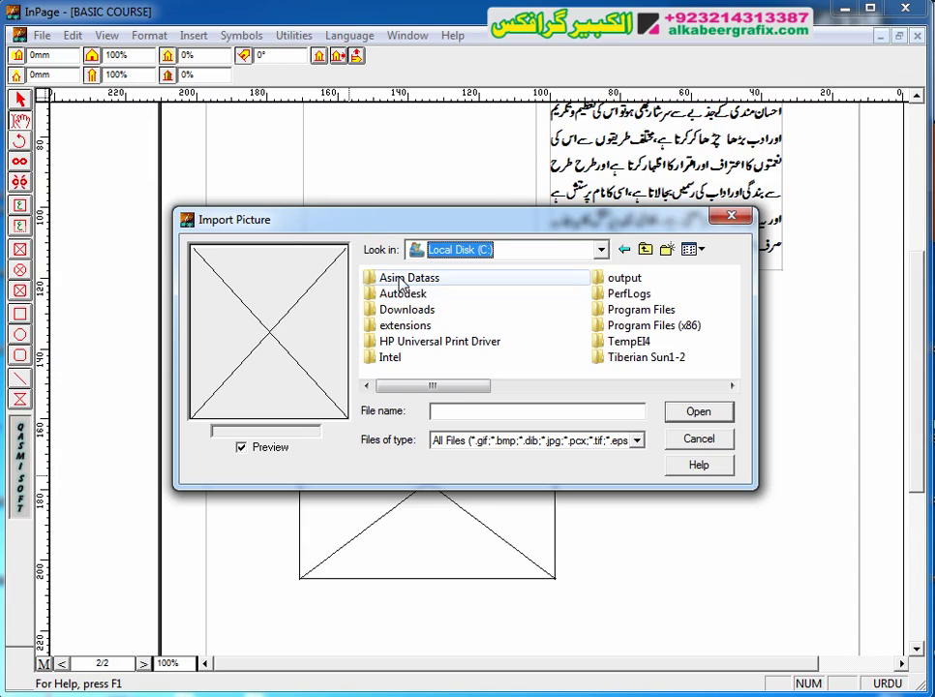
pyautogui.doubleClick(408, 278)
pyautogui.scroll(-10, 678, 394)
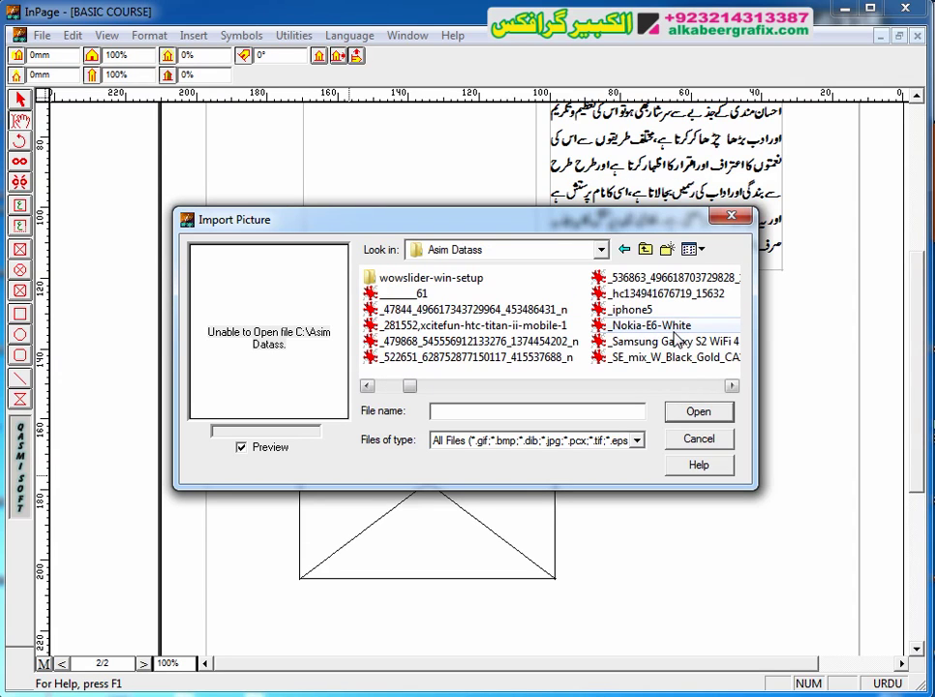
pyautogui.click(630, 310)
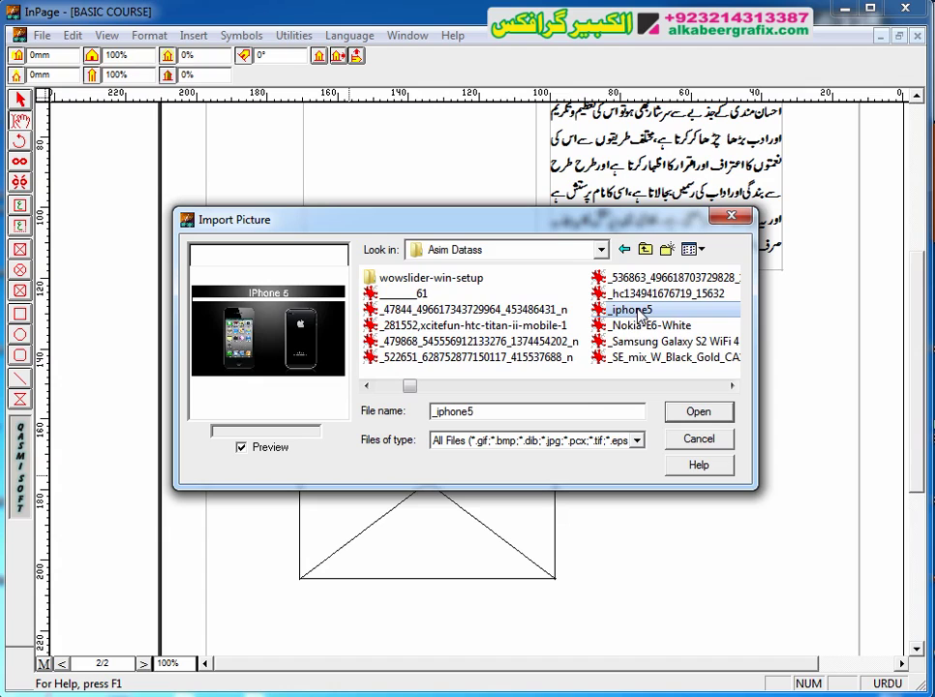
pyautogui.click(699, 415)
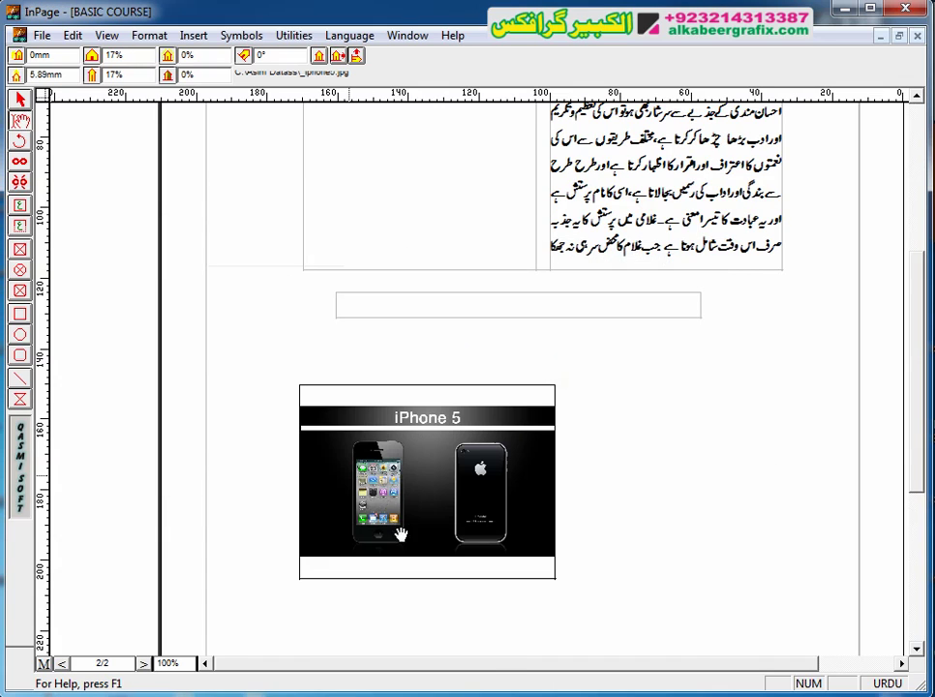
# Step: Shift the picture slightly inside its box, and reduce the box's height from both ends to about 42 mm
pyautogui.moveTo(391, 491)
pyautogui.mouseDown()
pyautogui.moveTo(353, 541)
pyautogui.moveTo(321, 549)
pyautogui.moveTo(514, 450)
pyautogui.moveTo(400, 478)
pyautogui.mouseUp()
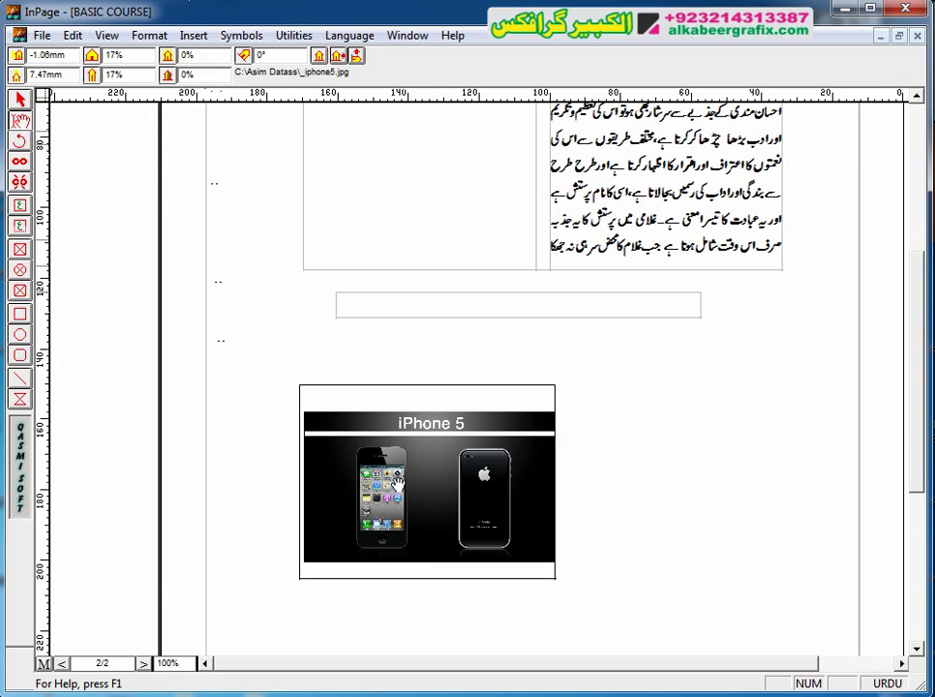
pyautogui.moveTo(400, 484)
pyautogui.mouseDown()
pyautogui.moveTo(386, 488)
pyautogui.moveTo(395, 475)
pyautogui.mouseUp()
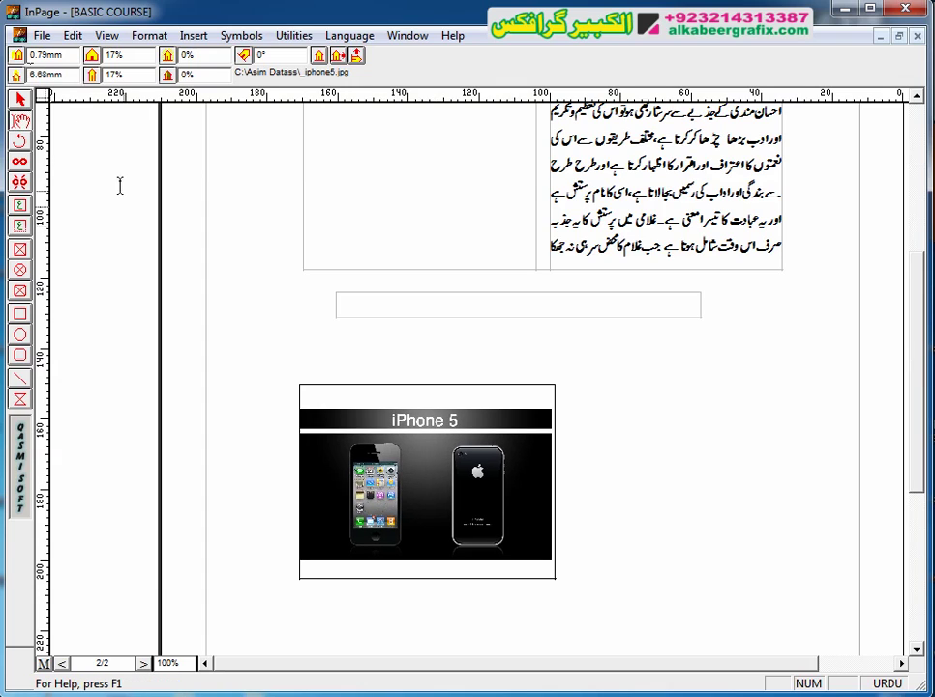
pyautogui.click(20, 100)
pyautogui.click(319, 538)
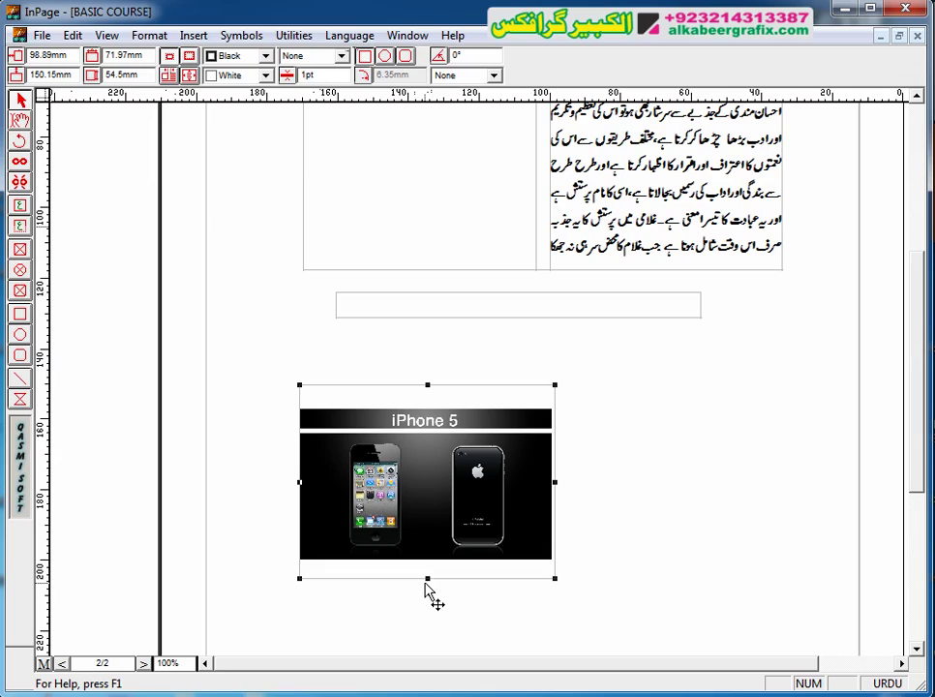
pyautogui.moveTo(427, 578); pyautogui.dragTo(461, 559)
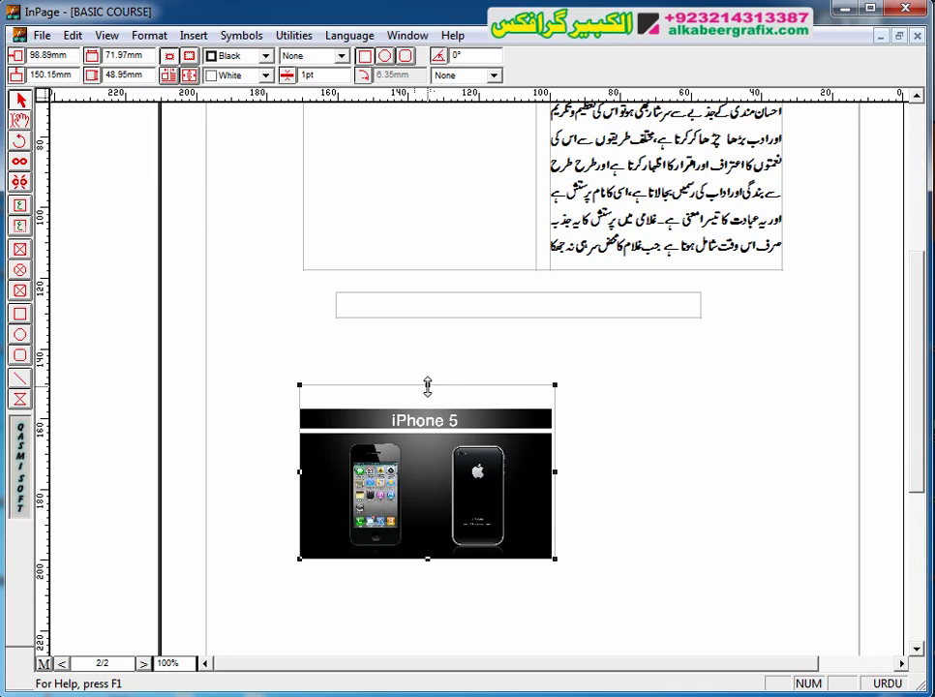
pyautogui.moveTo(426, 384); pyautogui.dragTo(329, 407)
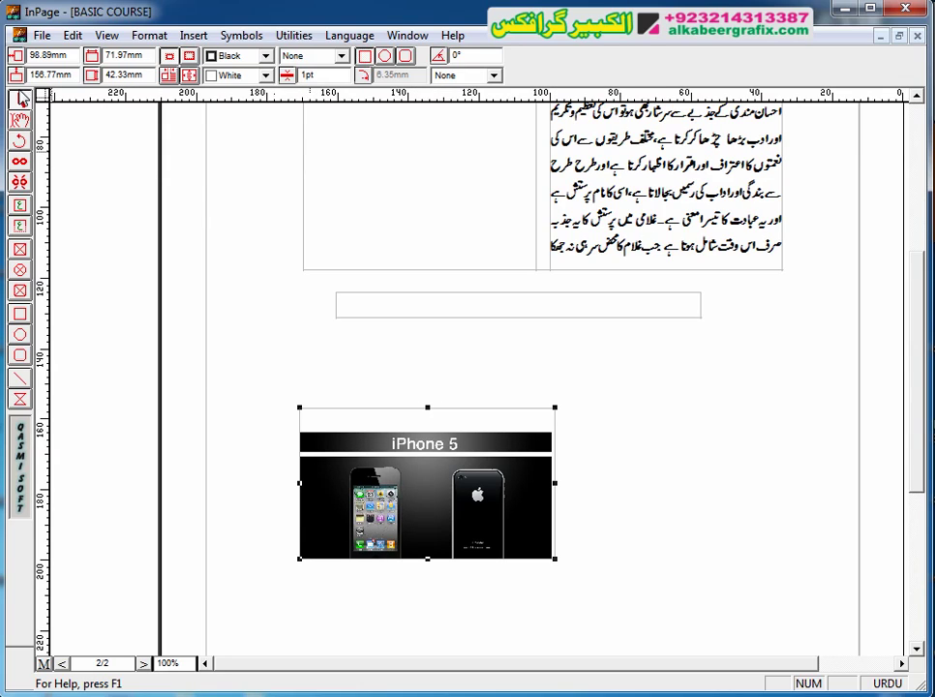
# Step: Fit the iPhone picture to its resized picture box
pyautogui.click(19, 120)
pyautogui.click(351, 436)
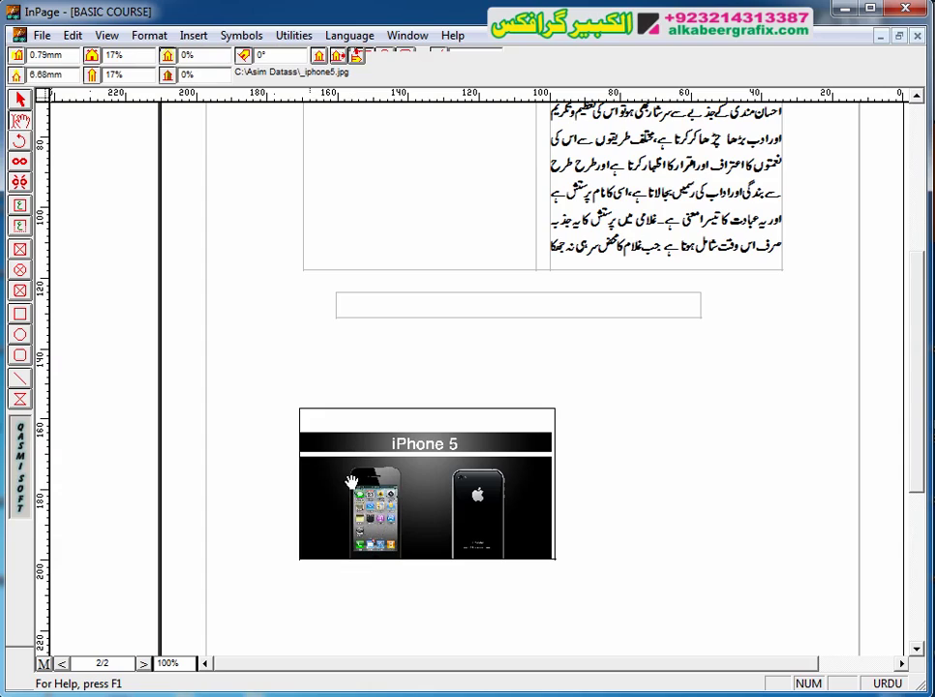
pyautogui.click(317, 56)
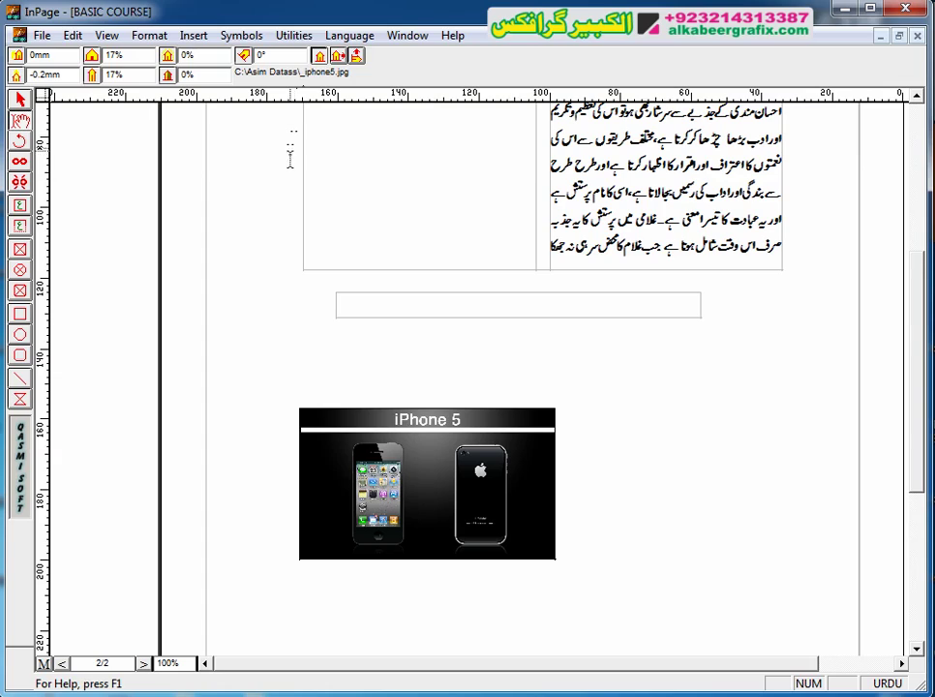
# Step: Try mirroring the iPhone picture horizontally and vertically, and return it to its original orientation
pyautogui.click(340, 57)
pyautogui.click(356, 57)
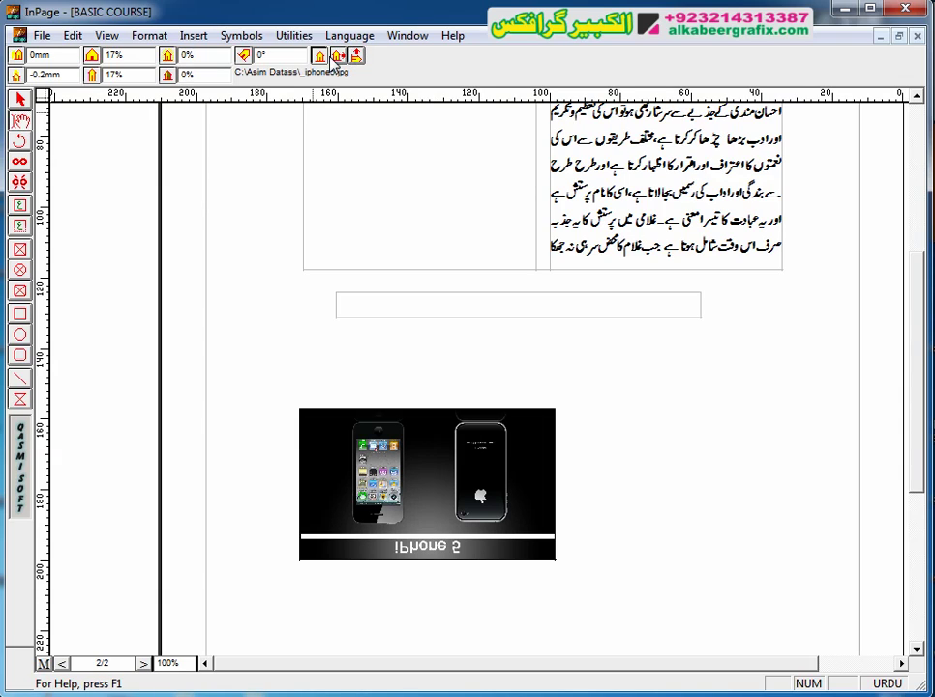
pyautogui.click(340, 59)
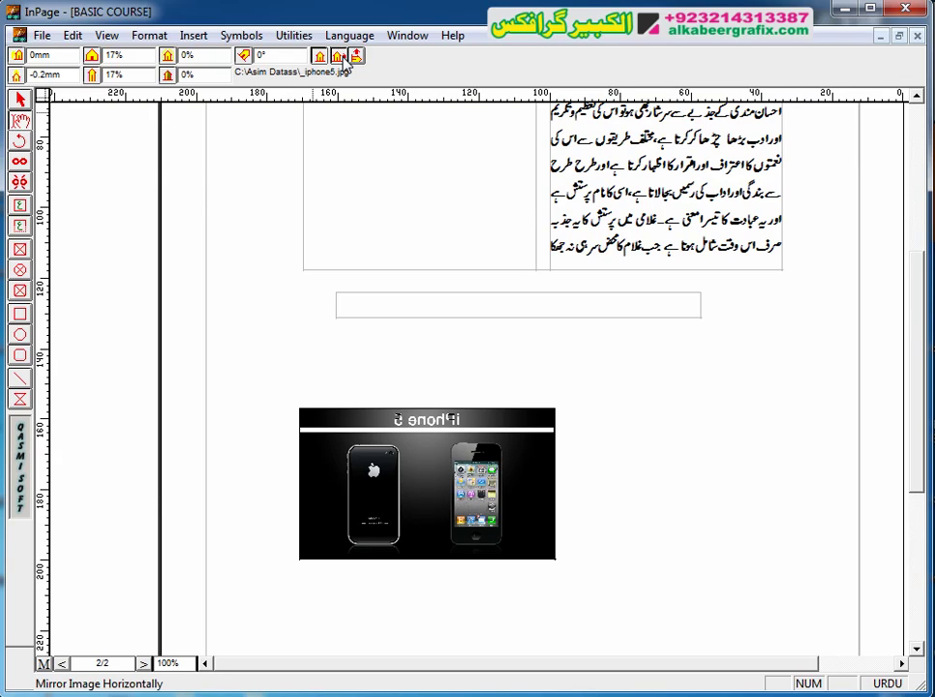
pyautogui.click(357, 57)
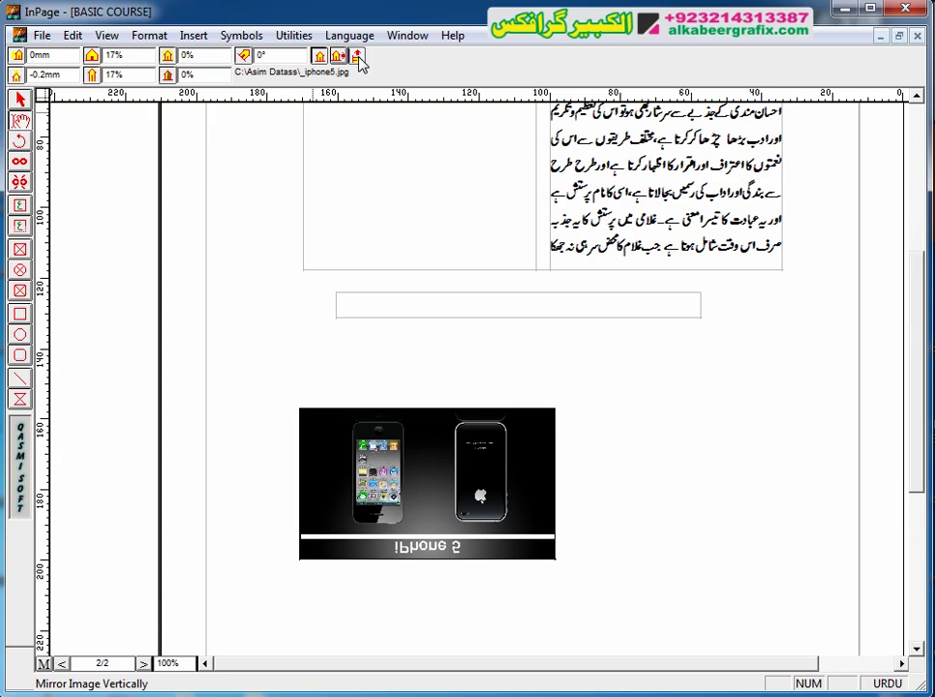
pyautogui.click(339, 56)
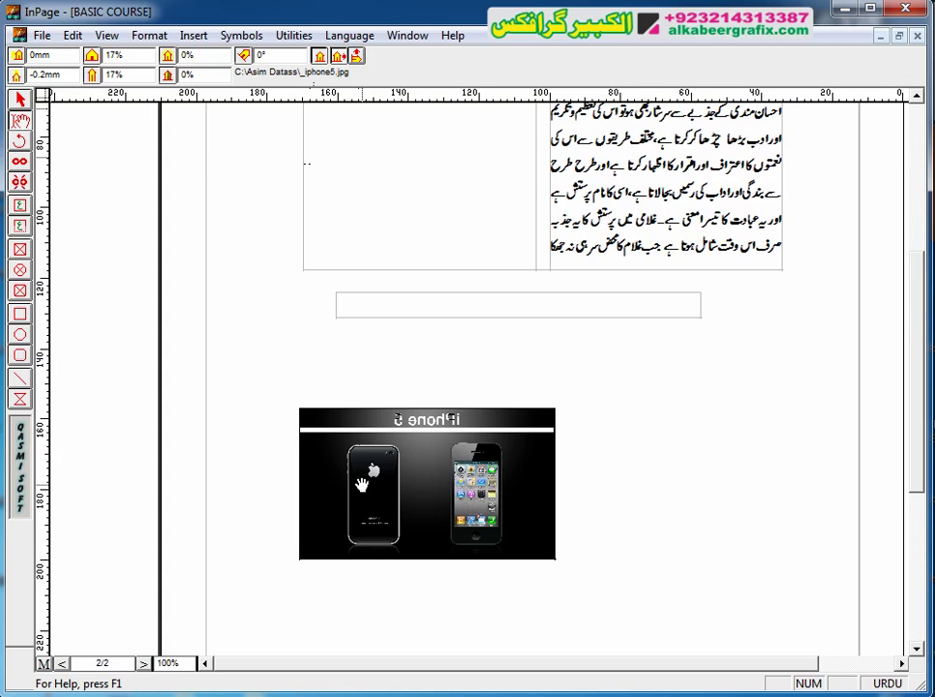
pyautogui.click(339, 56)
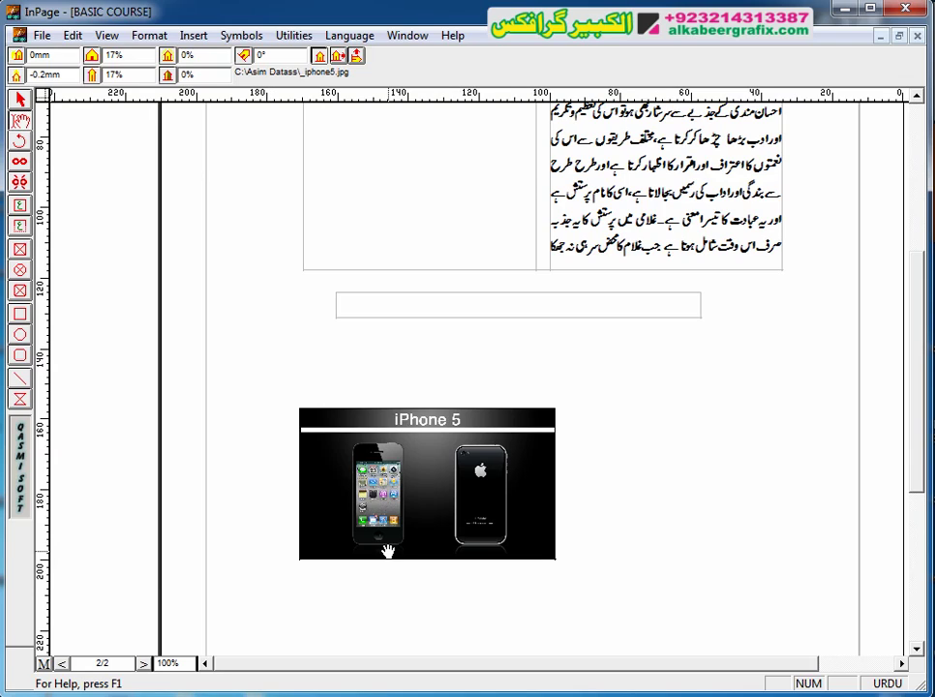
# Step: Draw an elliptical picture box to the right of the iPhone picture and a rounded-corner picture box below its left side
pyautogui.click(19, 270)
pyautogui.moveTo(599, 582); pyautogui.dragTo(784, 447)
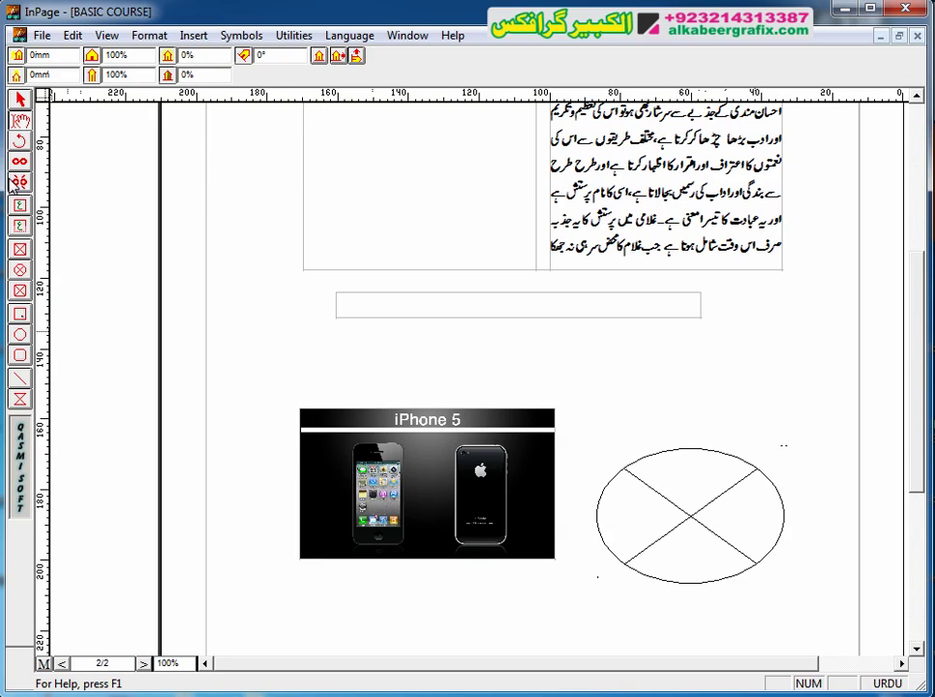
pyautogui.click(19, 224)
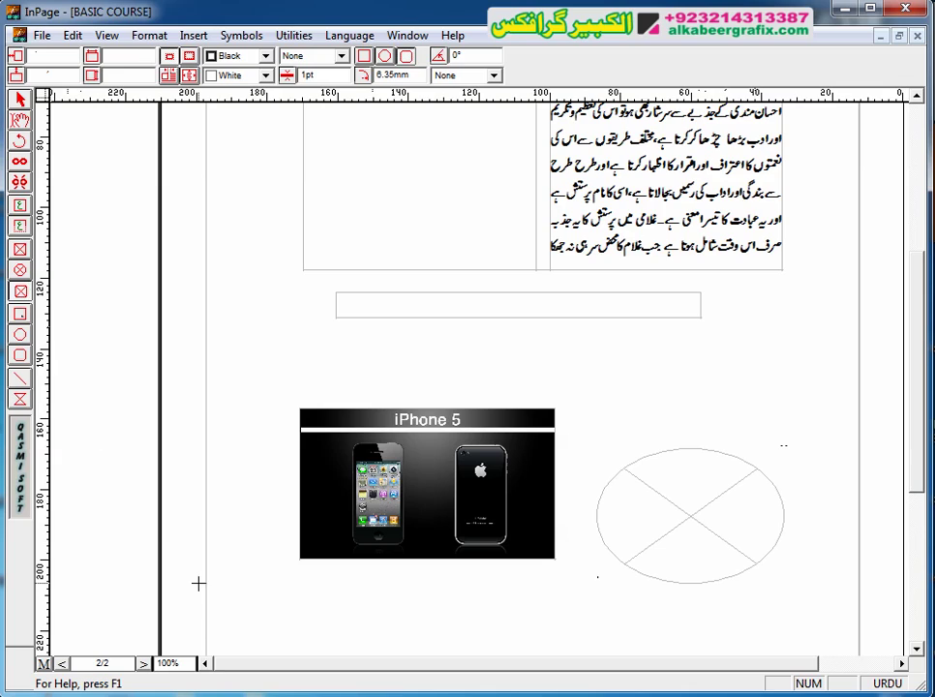
pyautogui.moveTo(244, 639); pyautogui.dragTo(403, 571)
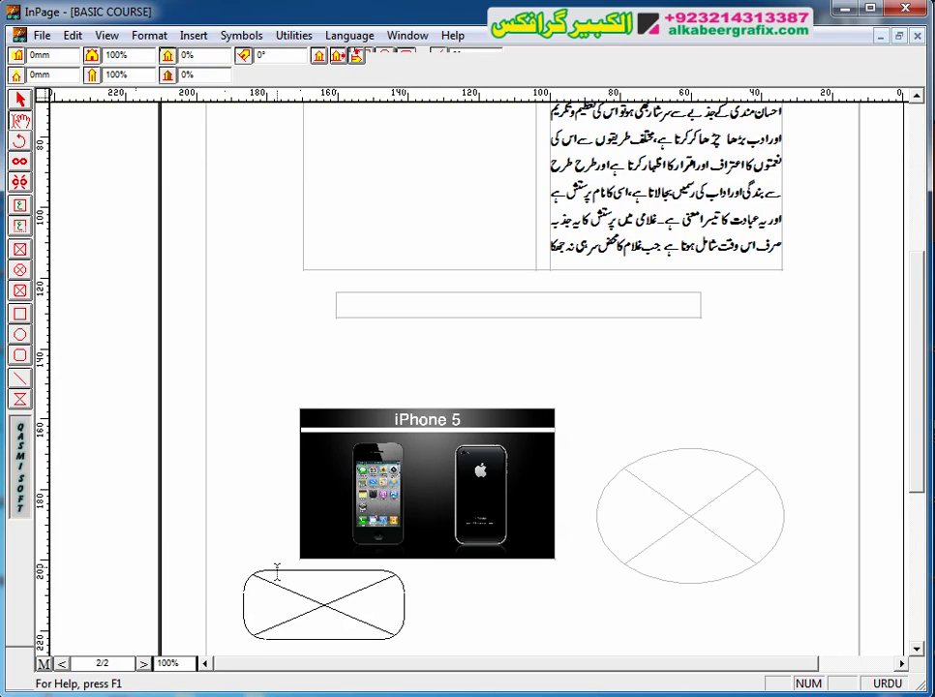
# Step: Draw a narrow upright rectangle about 7 mm wide and 37 mm high to the left of the iPhone picture
pyautogui.click(19, 316)
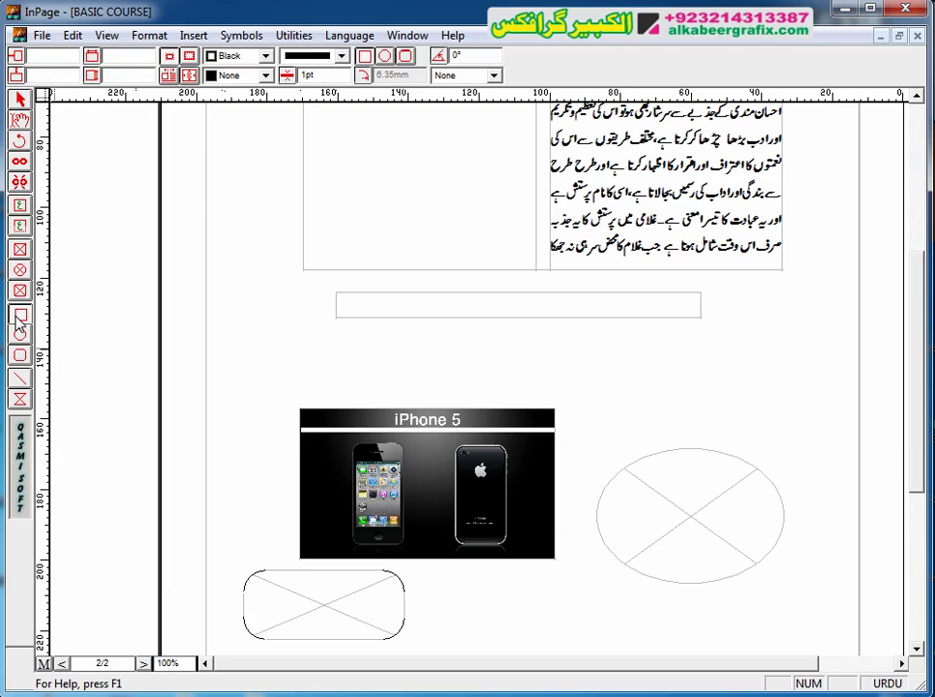
pyautogui.moveTo(251, 481); pyautogui.dragTo(277, 351)
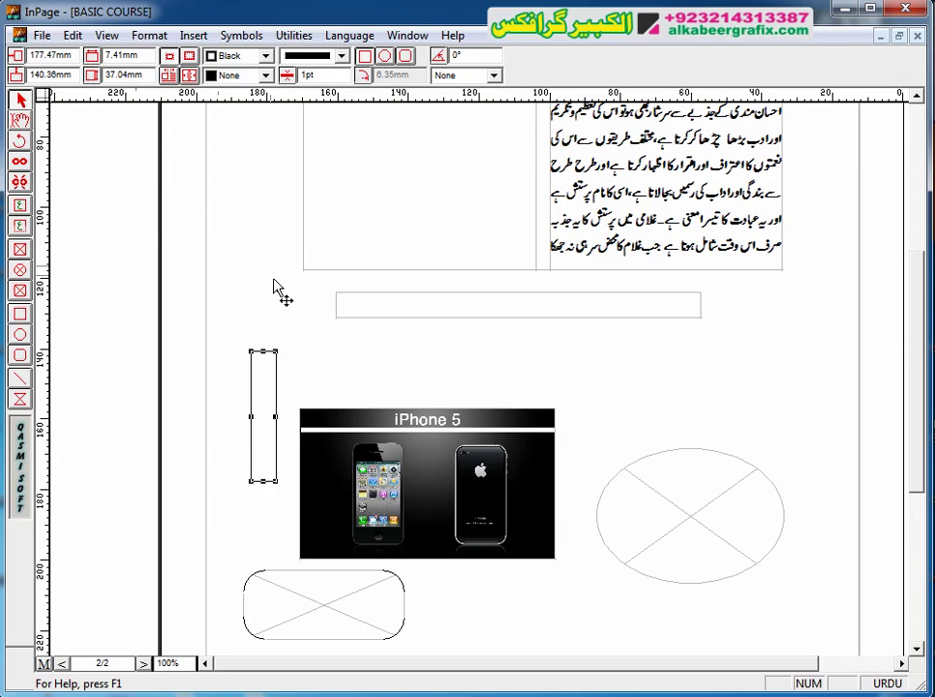
pyautogui.click(269, 303)
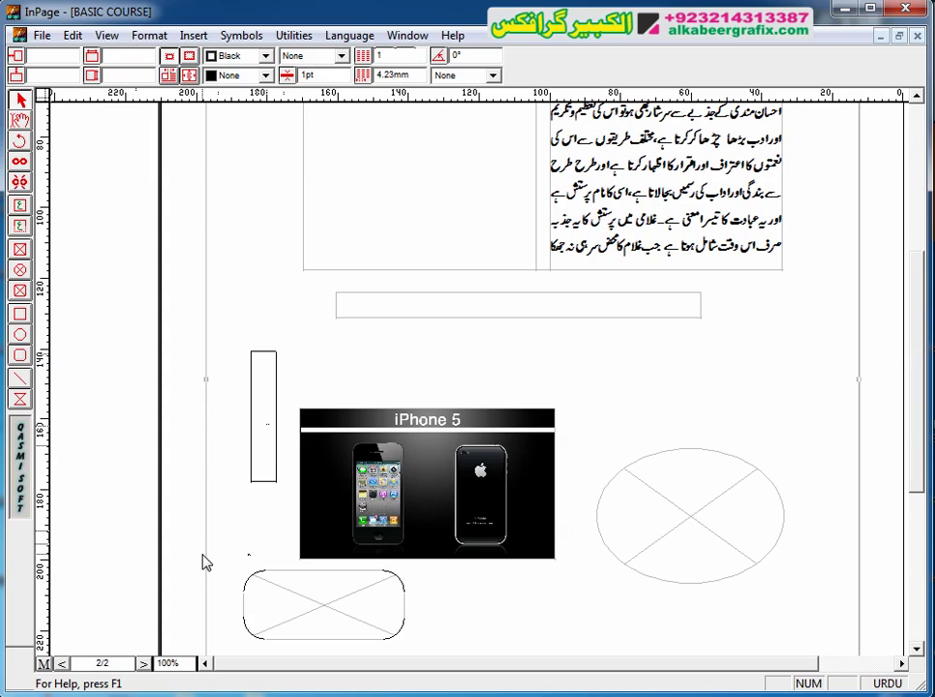
# Step: Move the narrow rectangle onto the iPhone picture and stretch it into a surrounding frame about 78 mm wide and 47 mm high
pyautogui.click(254, 482)
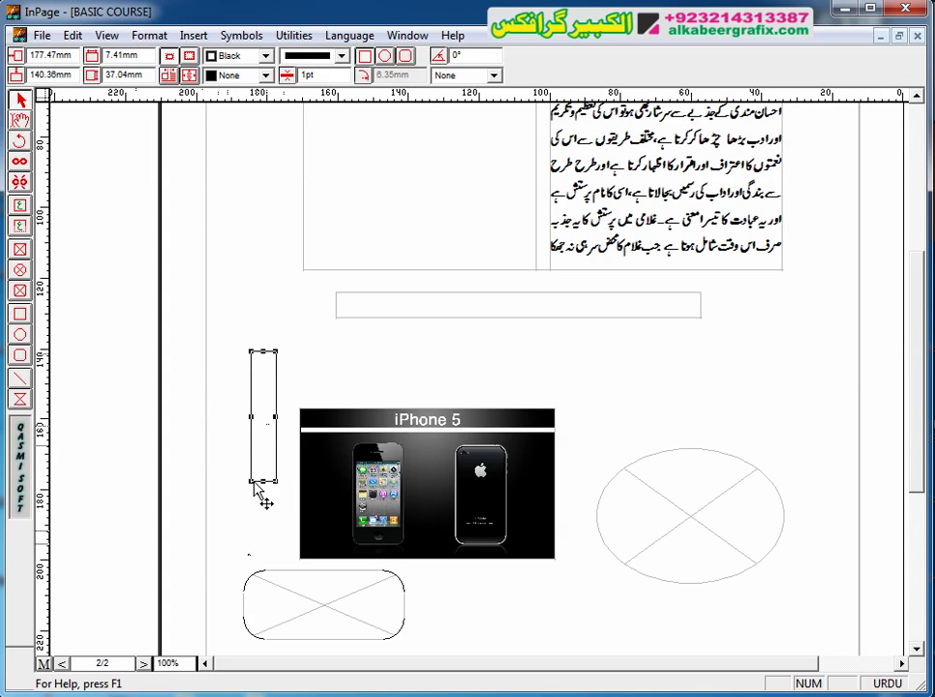
pyautogui.click(261, 423)
pyautogui.click(277, 426)
pyautogui.moveTo(275, 426); pyautogui.dragTo(314, 519)
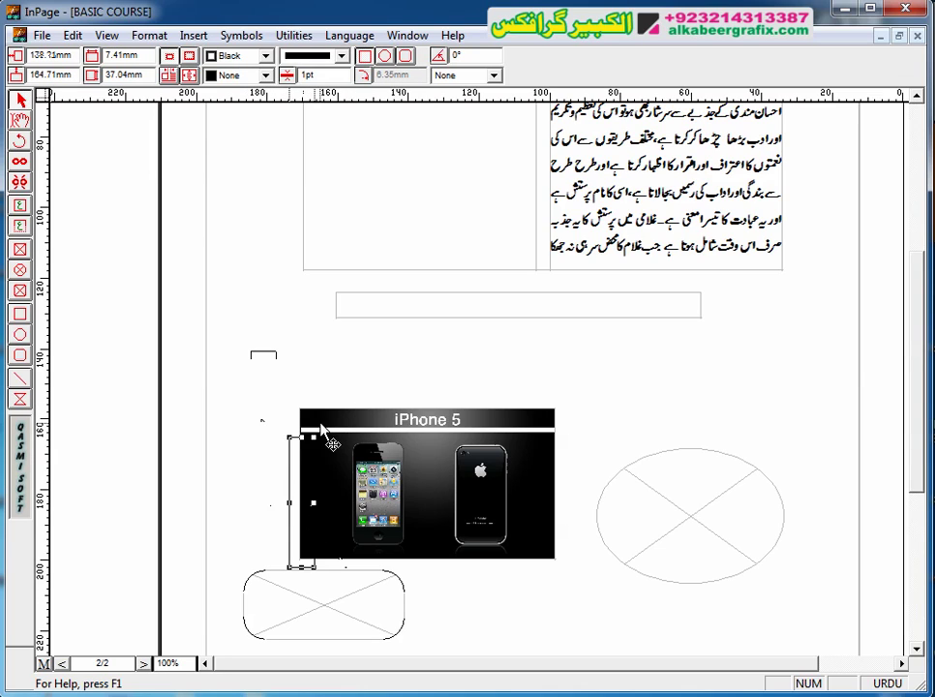
pyautogui.moveTo(312, 438); pyautogui.dragTo(358, 398)
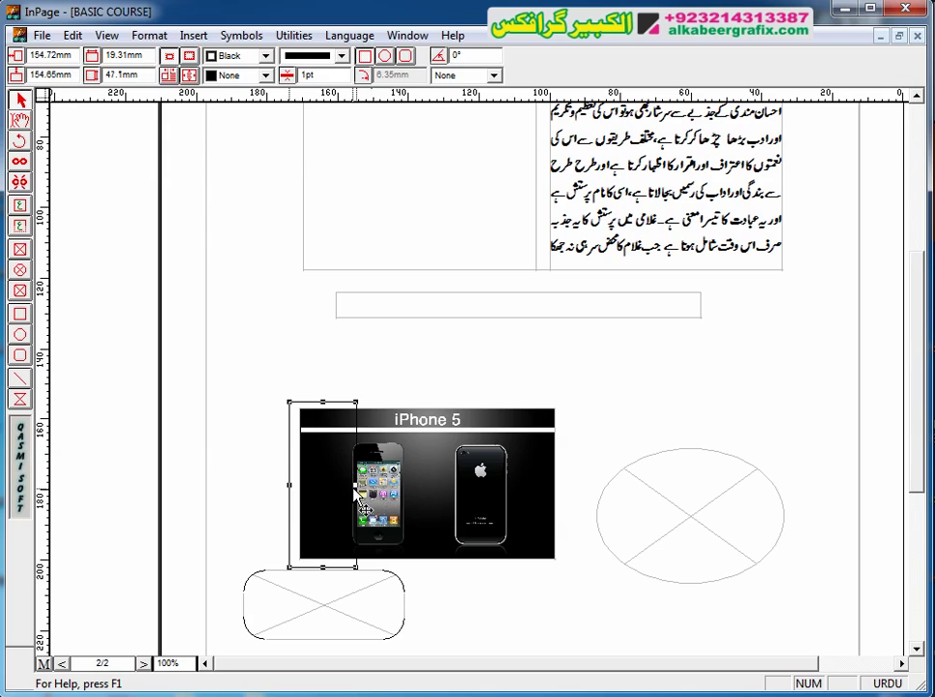
pyautogui.moveTo(356, 484); pyautogui.dragTo(563, 487)
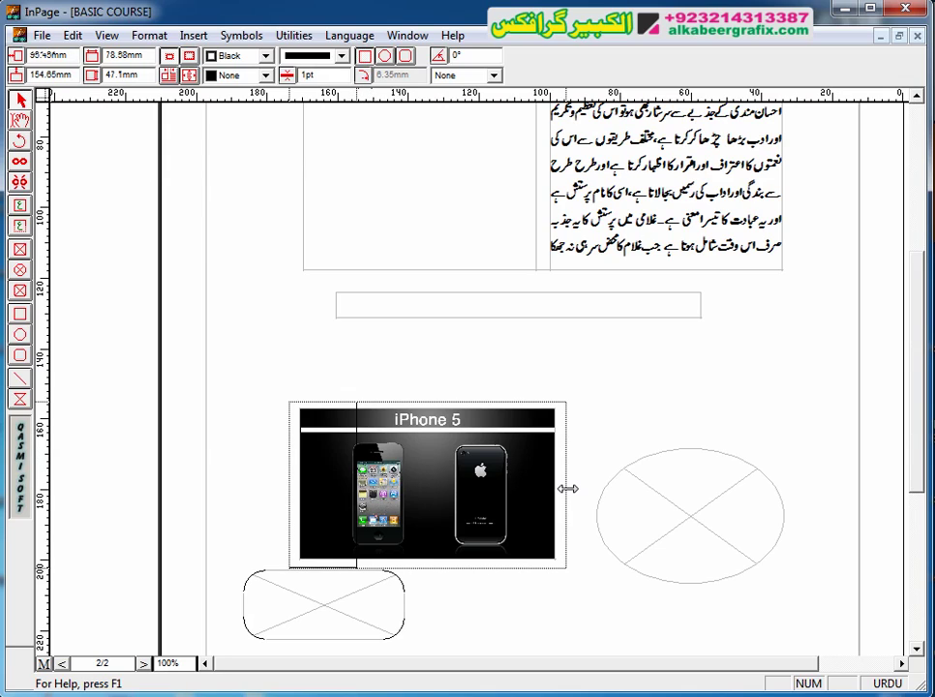
pyautogui.click(233, 516)
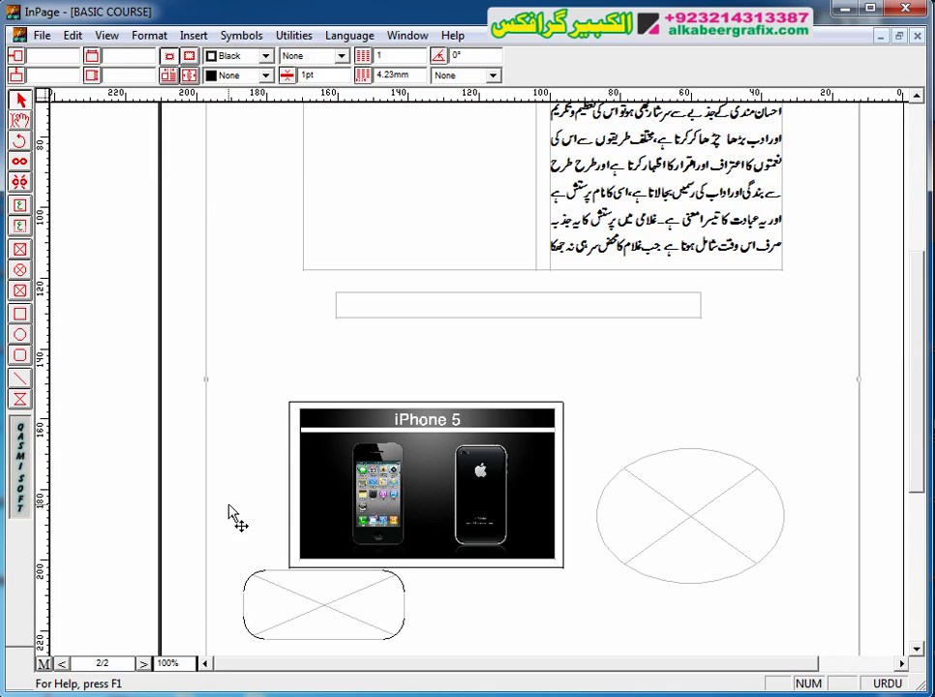
# Step: Give the frame around the iPhone picture the diamond-dotted border pattern with a thickness of 5 pt
pyautogui.click(296, 541)
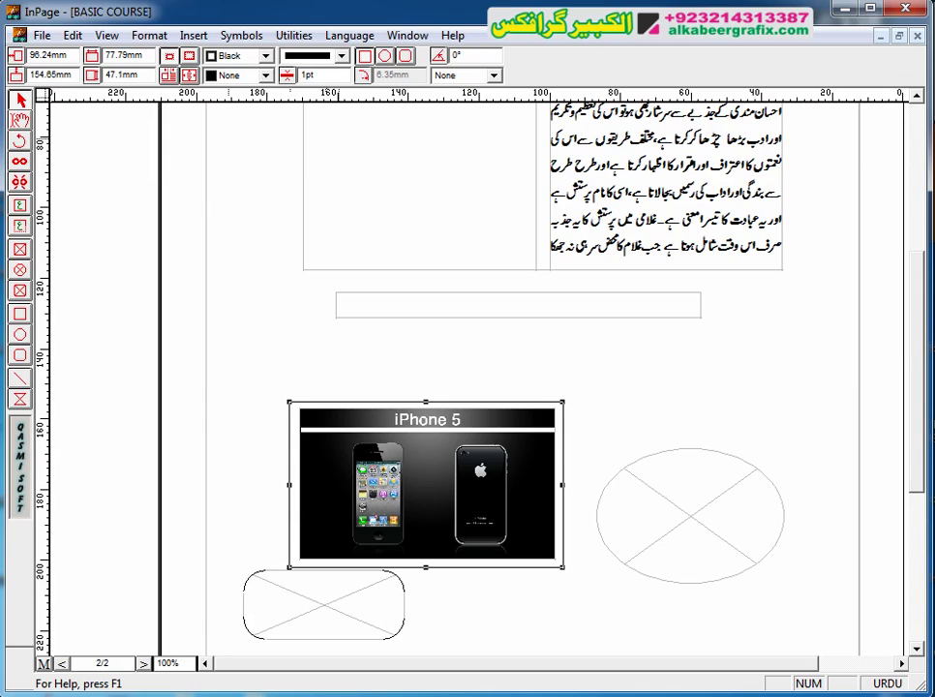
pyautogui.click(341, 56)
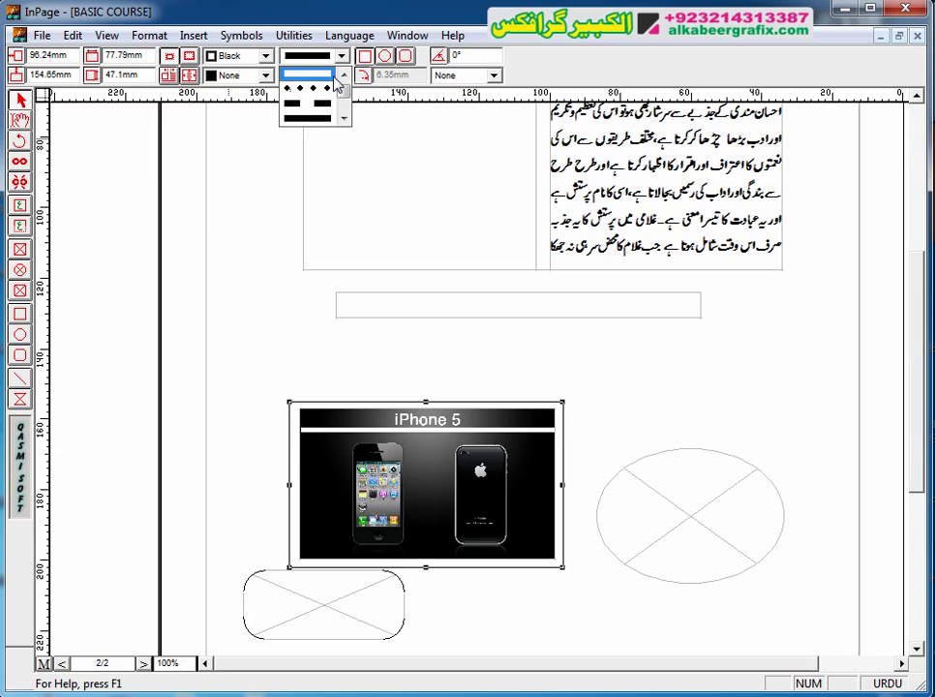
pyautogui.click(311, 89)
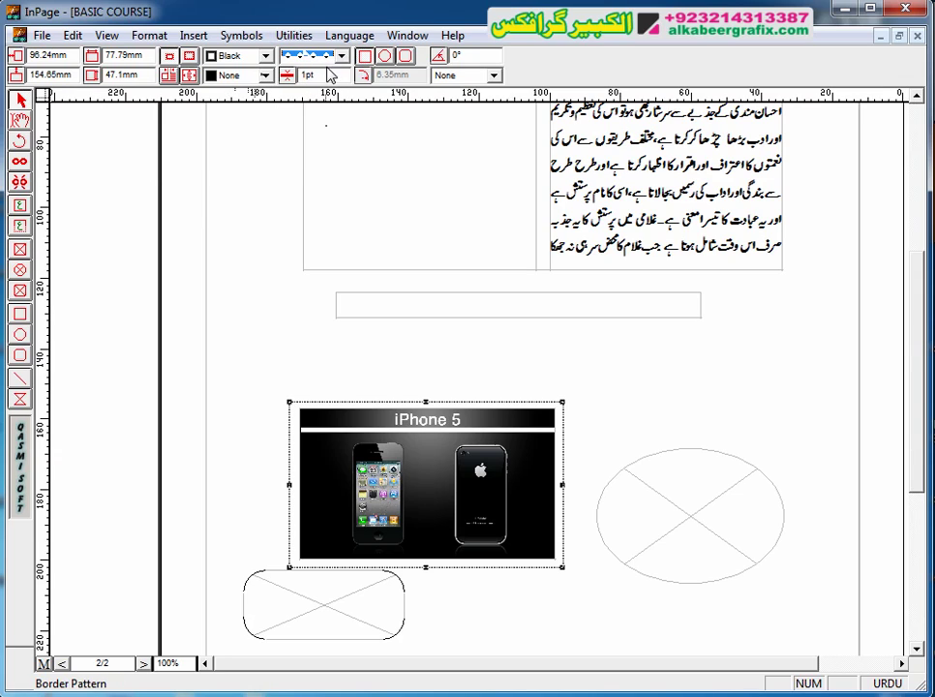
pyautogui.doubleClick(308, 75)
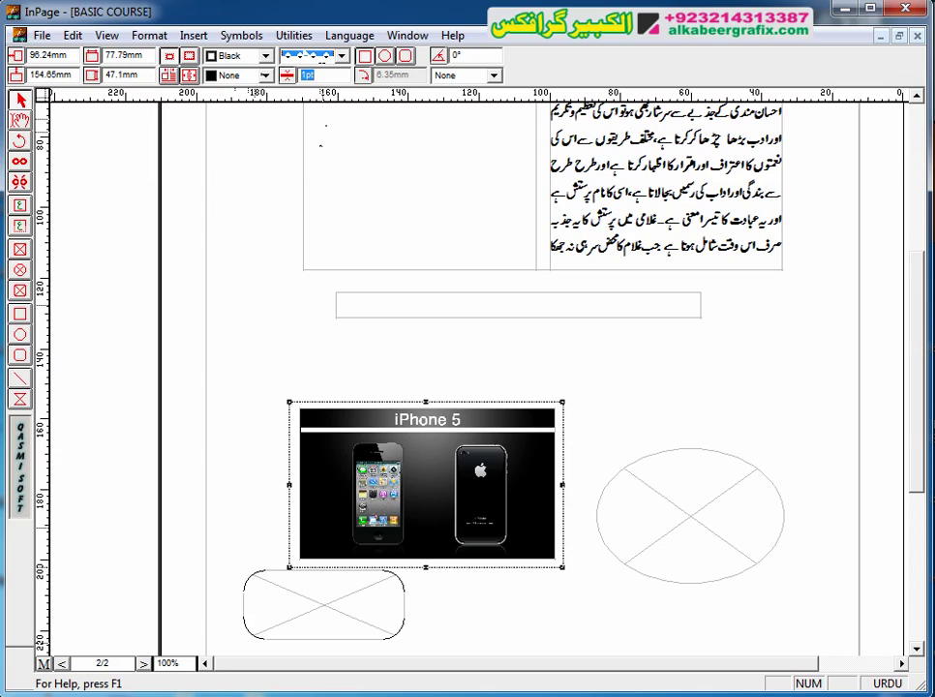
pyautogui.press('Return')
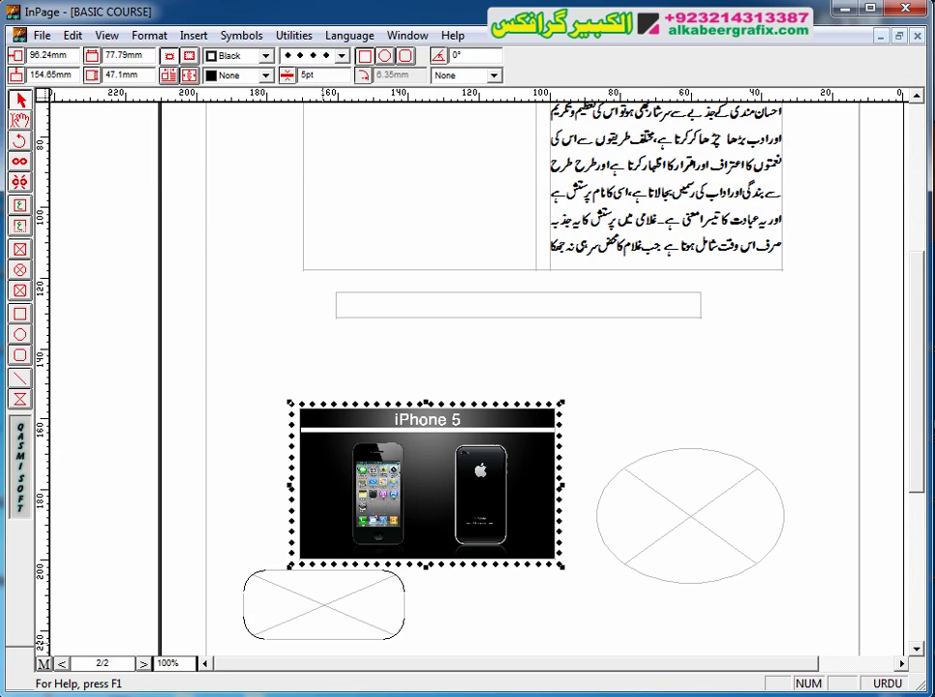
# Step: Move the rounded-corner picture box slightly down and to the left, clear of the iPhone picture's frame
pyautogui.click(313, 621)
pyautogui.moveTo(312, 622); pyautogui.dragTo(285, 637)
# Step: Change the border pattern of the frame around the iPhone picture to diamonds linked by small dots
pyautogui.click(326, 410)
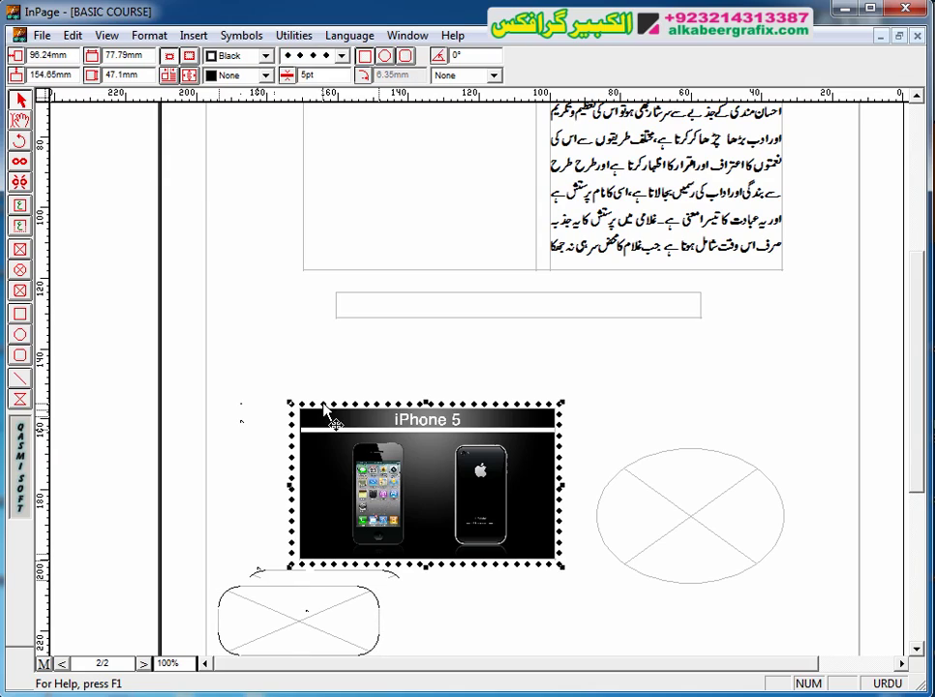
pyautogui.click(342, 57)
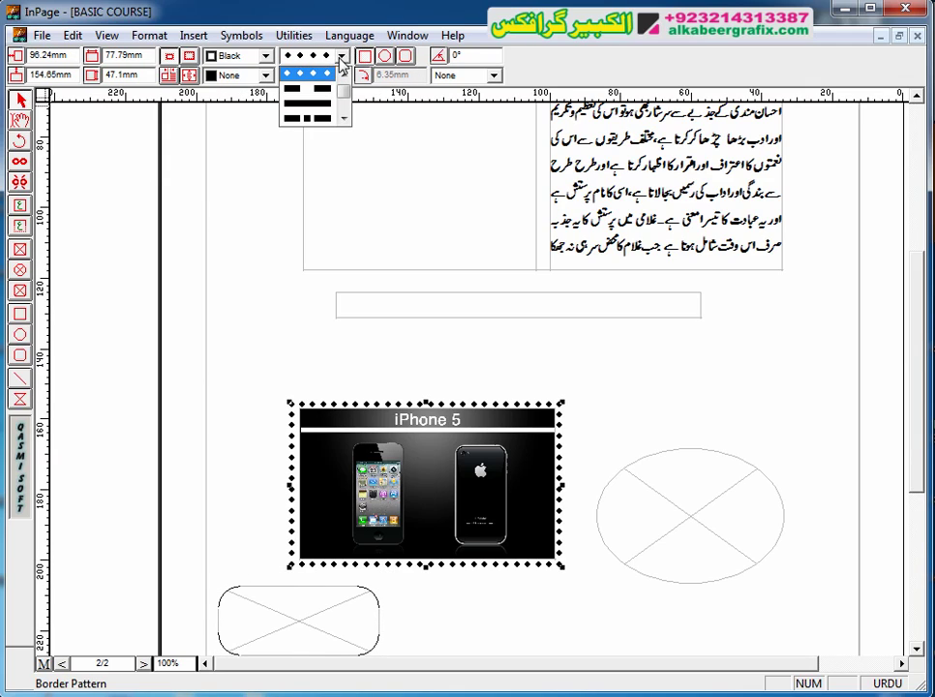
pyautogui.click(343, 114)
pyautogui.click(344, 115)
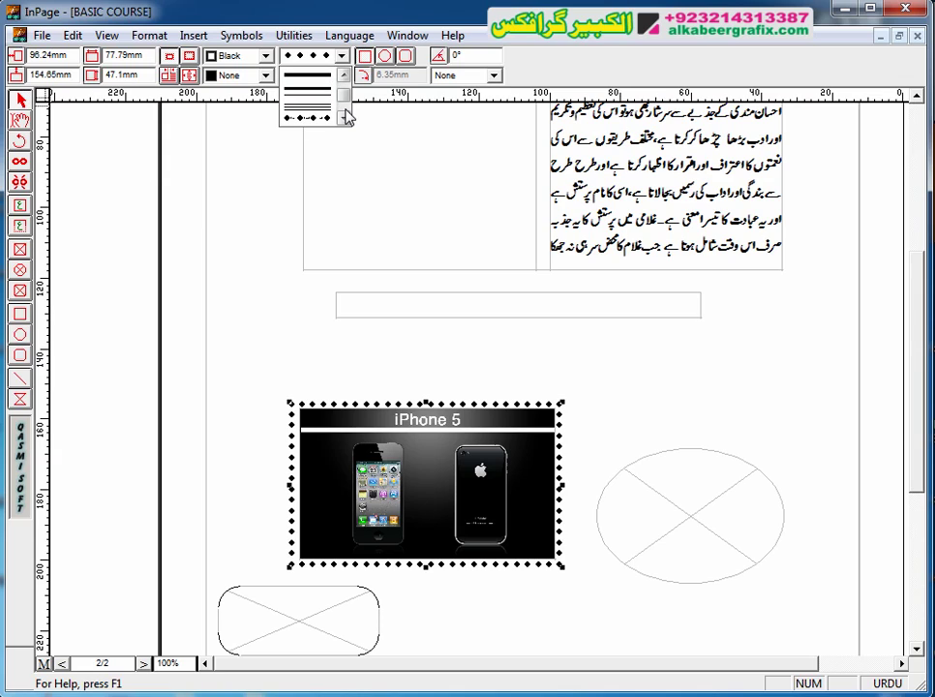
pyautogui.click(308, 118)
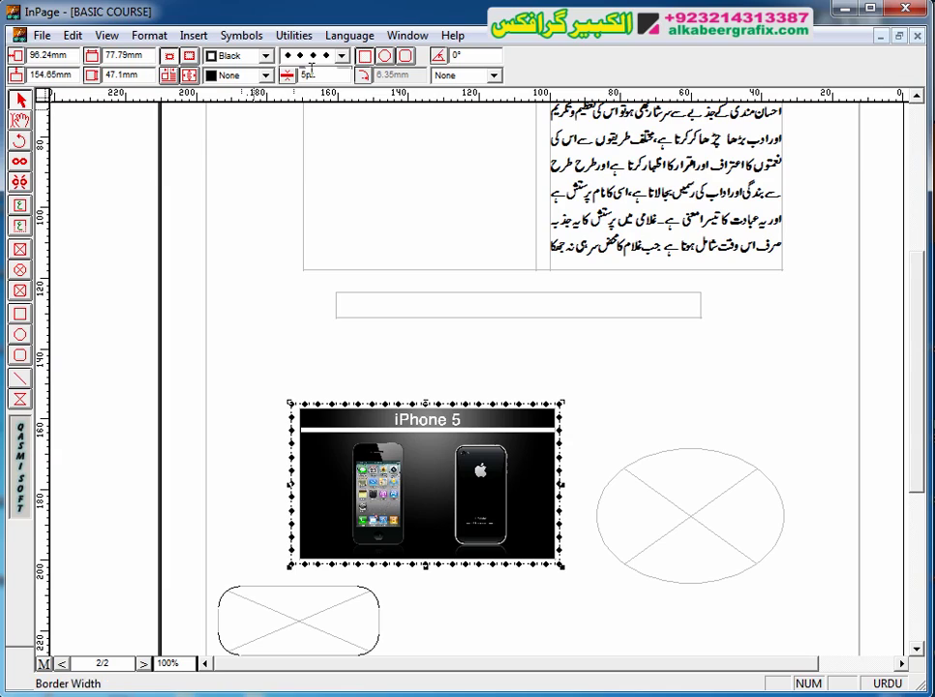
# Step: Try gray and red as the frame's border color, and set it back to Black
pyautogui.click(266, 56)
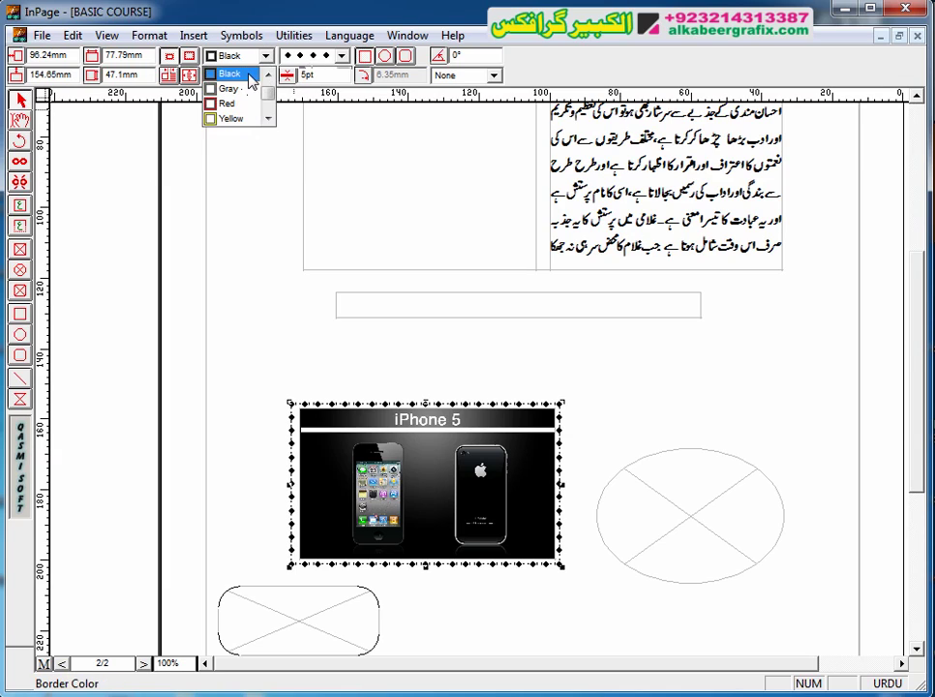
pyautogui.click(225, 94)
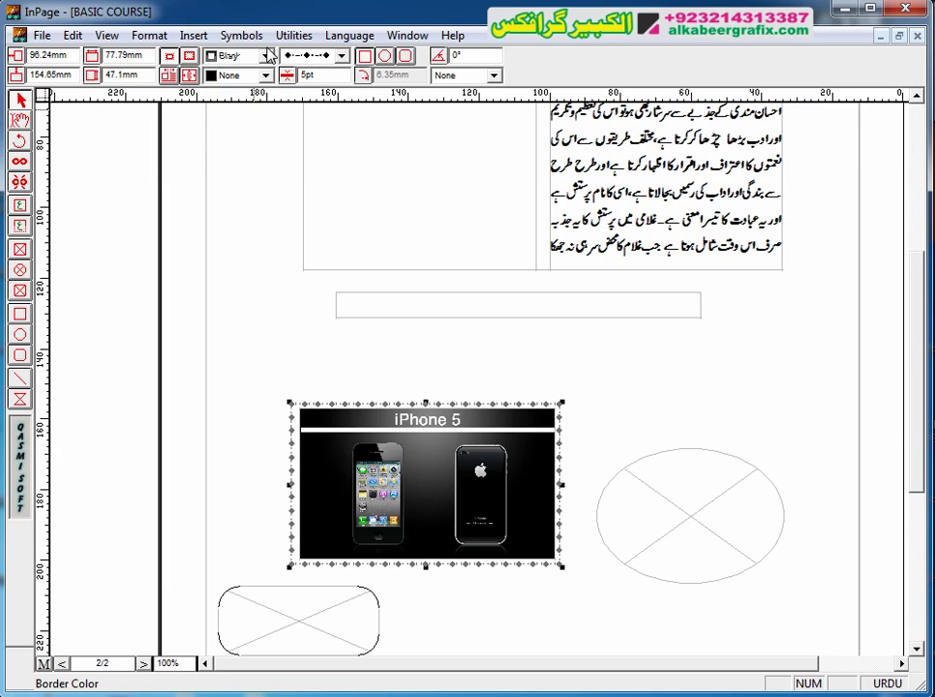
pyautogui.click(265, 55)
pyautogui.click(247, 89)
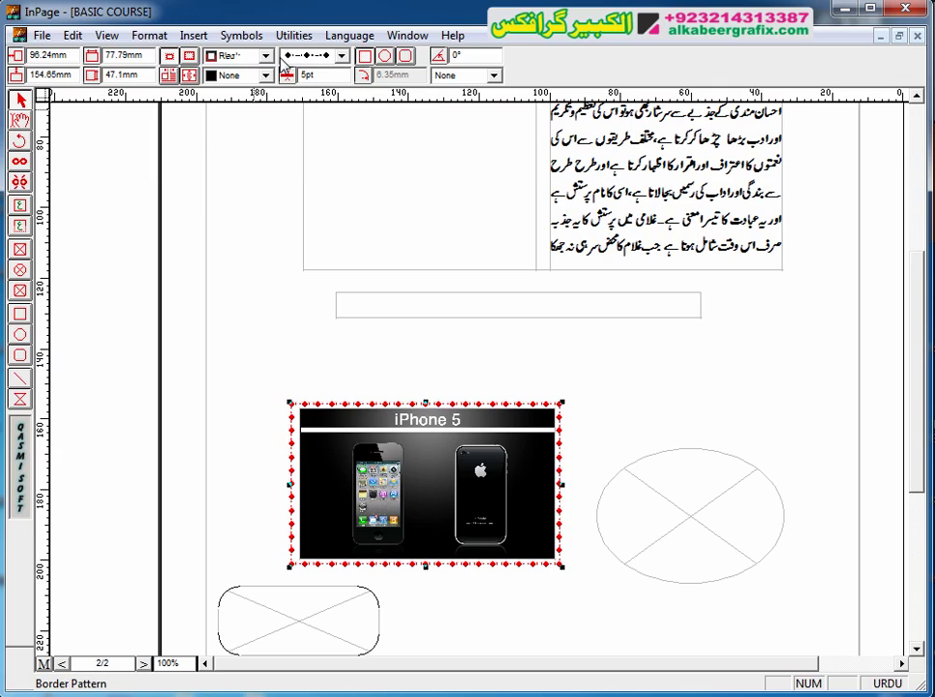
pyautogui.click(265, 55)
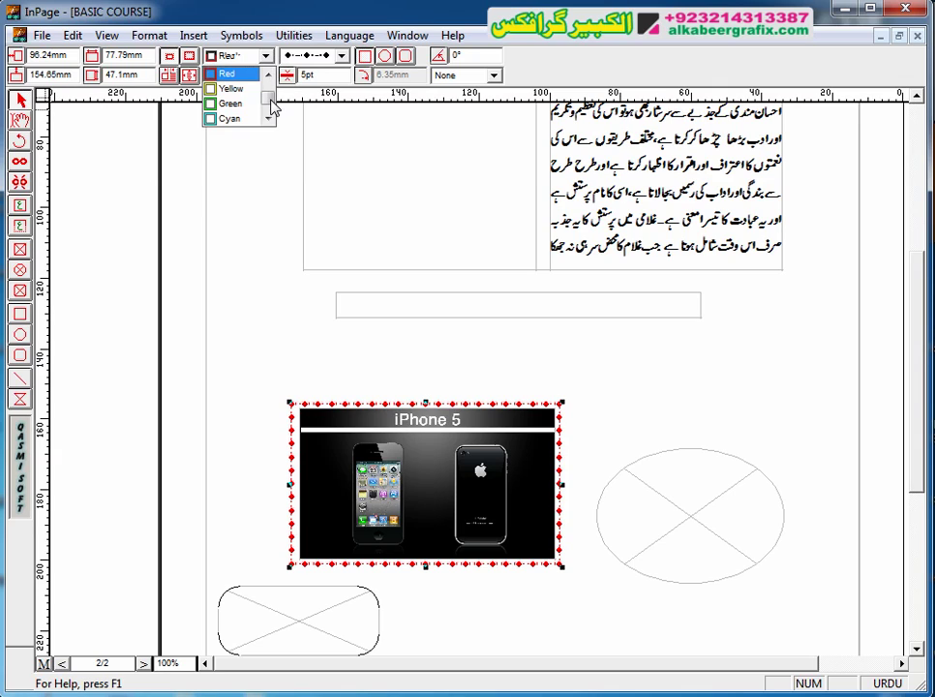
pyautogui.scroll(1, 267, 95)
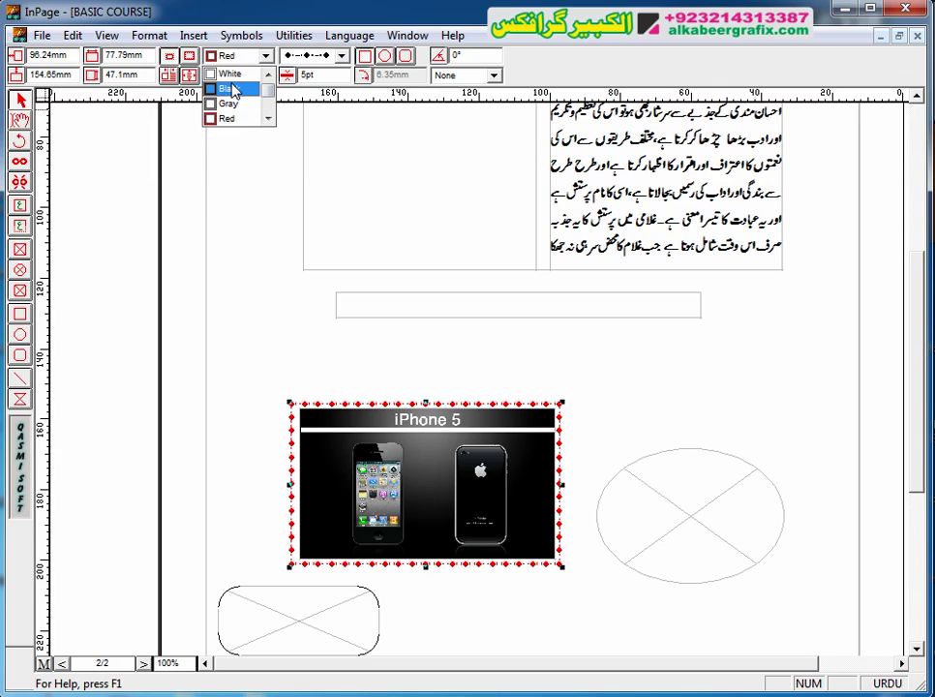
pyautogui.click(240, 88)
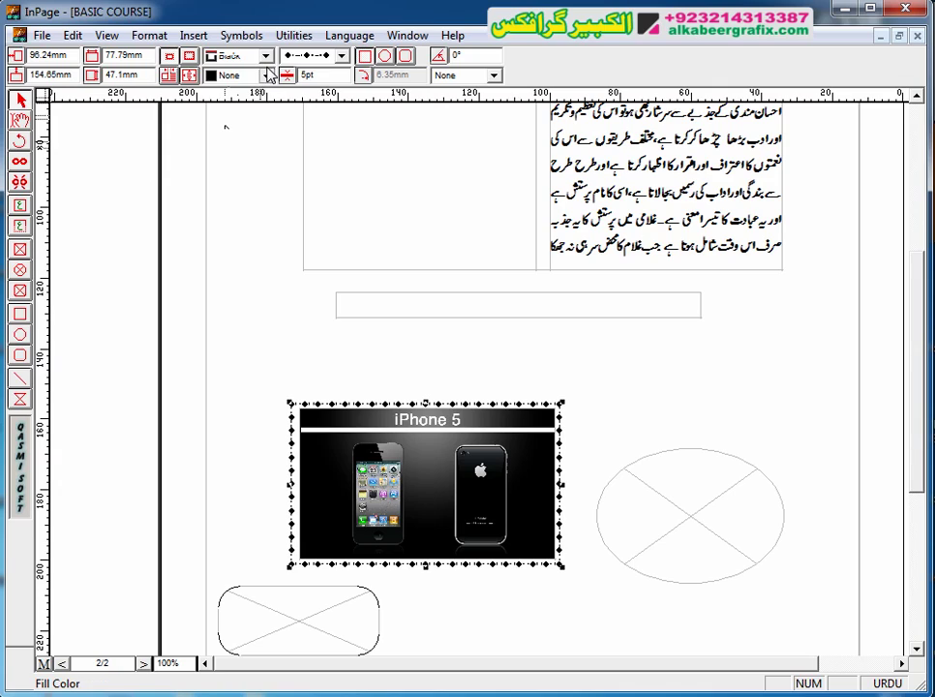
# Step: Try a White fill on the frame over the iPhone picture, and set the fill back to None
pyautogui.click(265, 74)
pyautogui.click(228, 109)
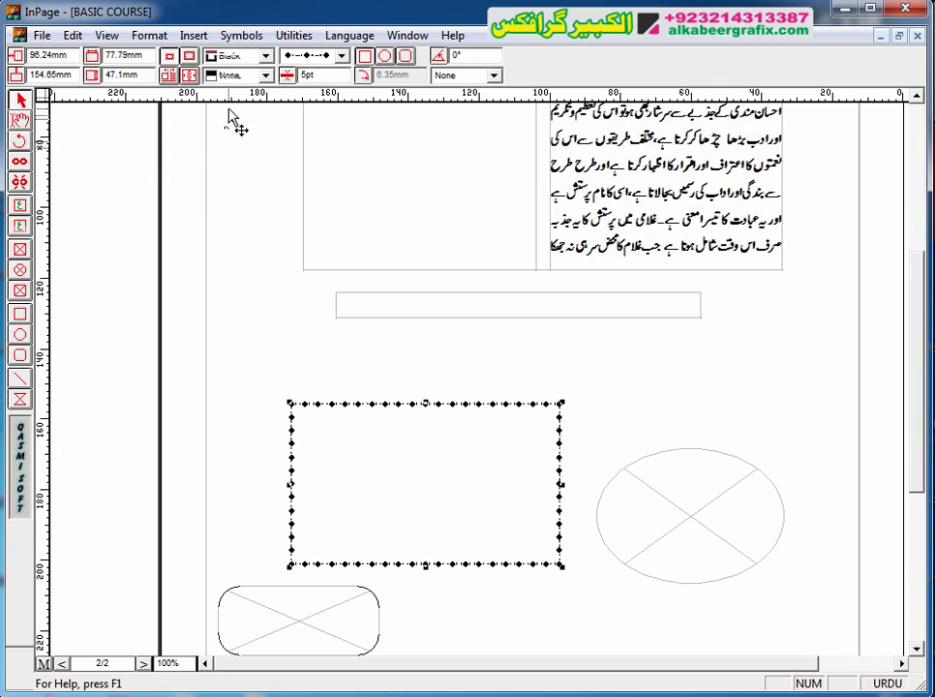
pyautogui.click(265, 75)
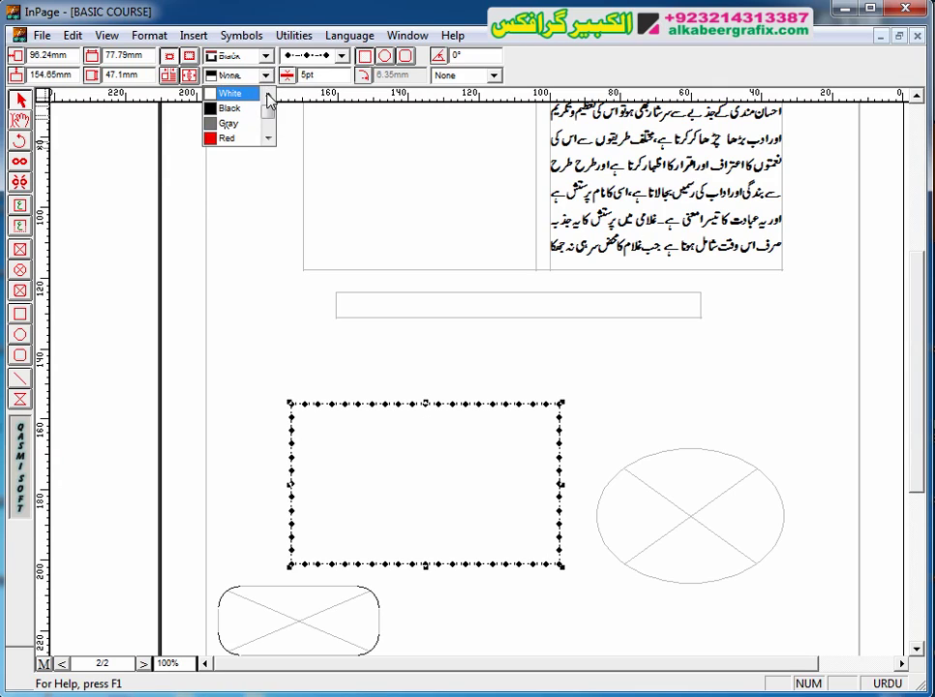
pyautogui.click(269, 95)
pyautogui.click(229, 93)
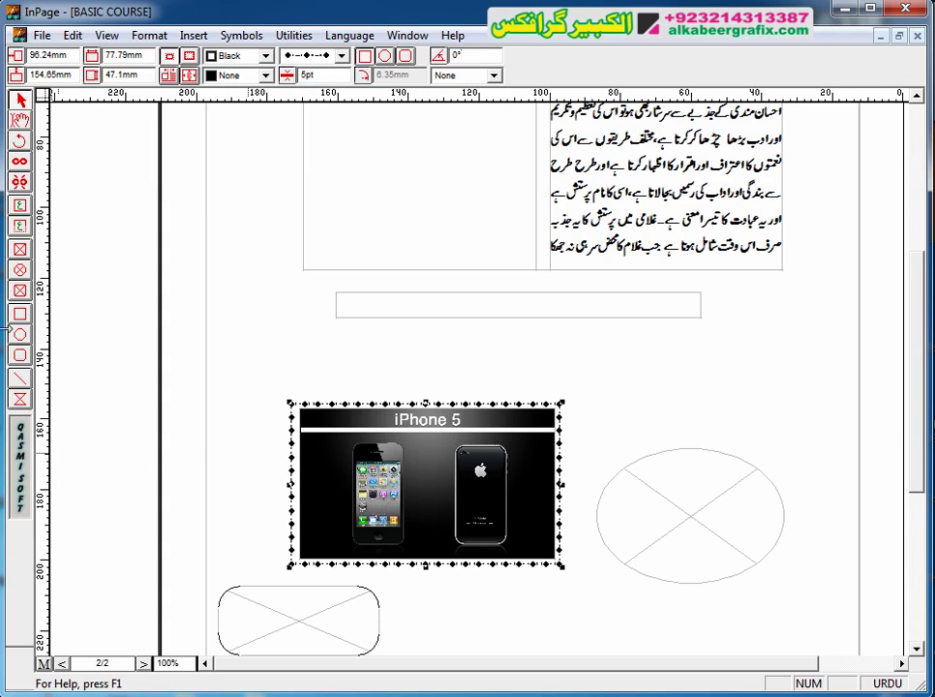
# Step: Draw an upright ellipse about 8 by 30 mm left of the iPhone picture and a rounded rectangle about 24 by 19 mm above it
pyautogui.click(20, 334)
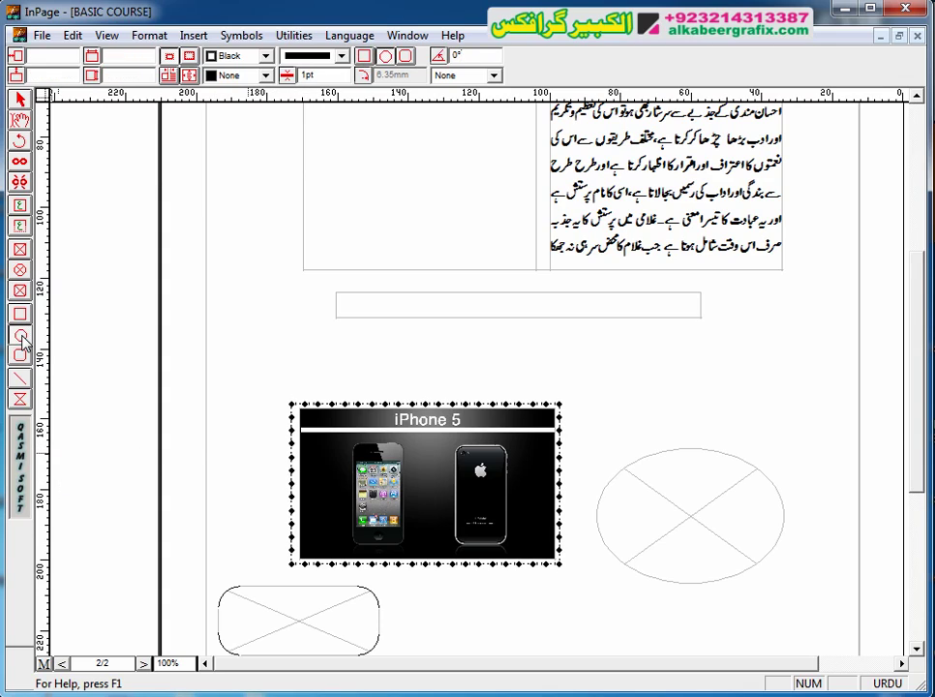
pyautogui.moveTo(240, 532); pyautogui.dragTo(270, 423)
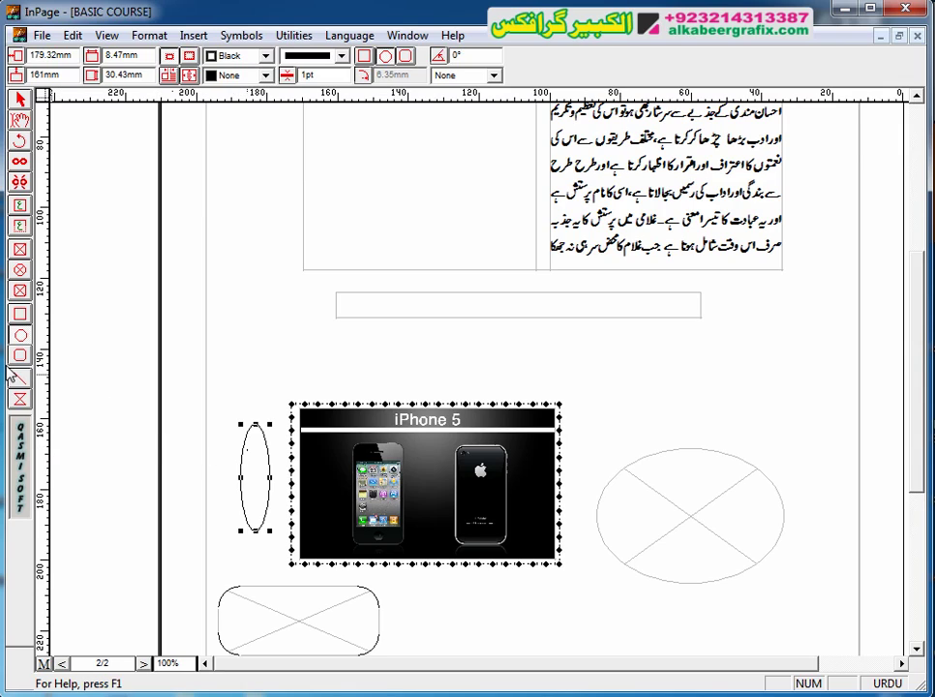
pyautogui.click(19, 270)
pyautogui.moveTo(207, 294)
pyautogui.mouseDown()
pyautogui.moveTo(237, 298)
pyautogui.moveTo(294, 365)
pyautogui.mouseUp()
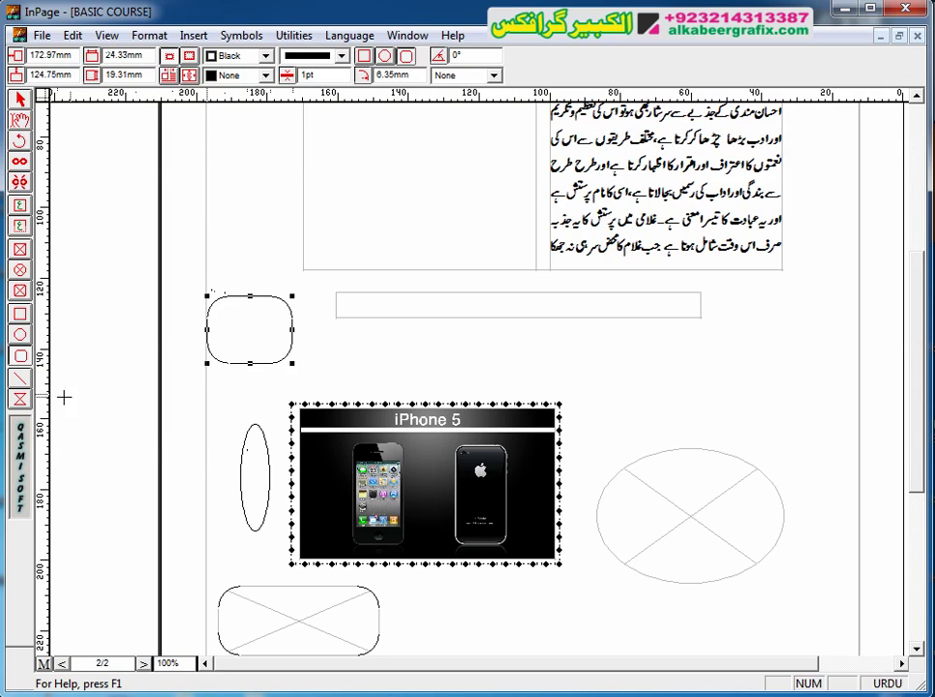
# Step: Draw a horizontal line about 69 mm long beneath the second-to-last text row of the right-hand column
pyautogui.click(19, 379)
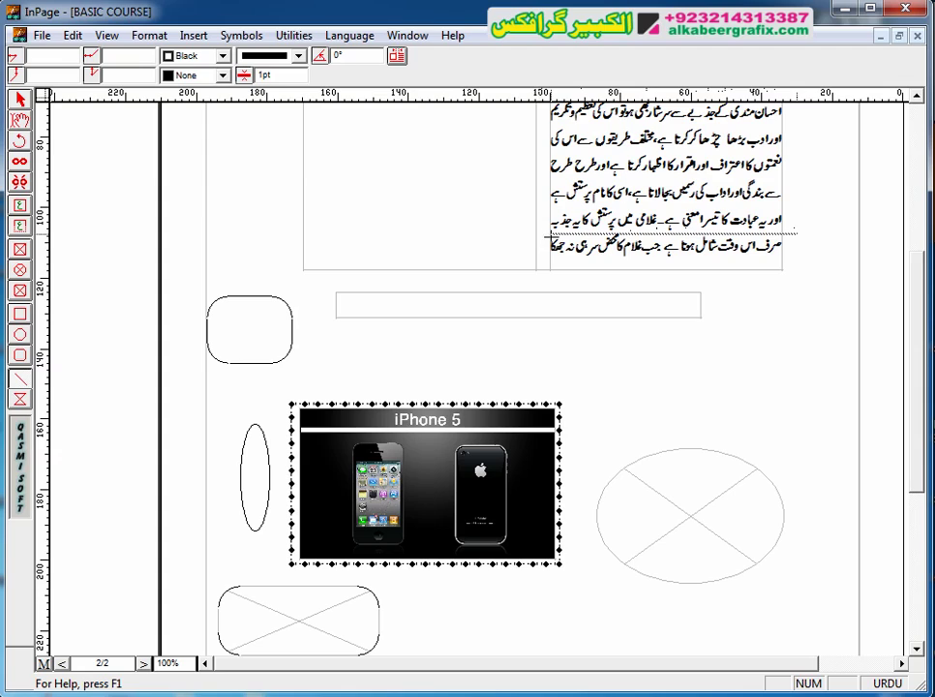
pyautogui.moveTo(552, 233); pyautogui.dragTo(798, 233)
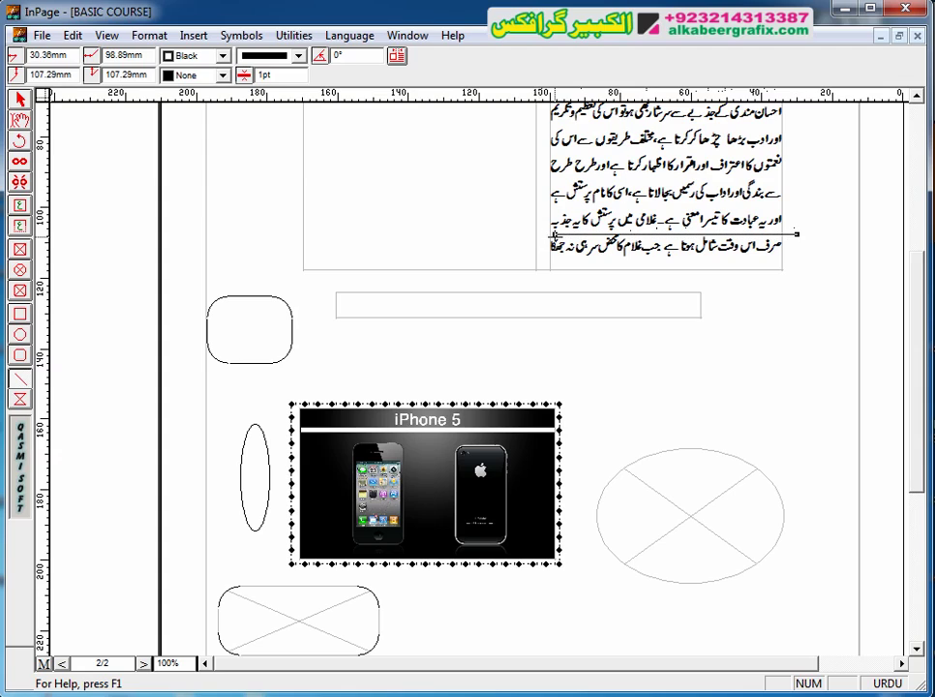
# Step: Shorten the line from its right end to about 62 mm long and set its thickness to 2 pt
pyautogui.click(19, 99)
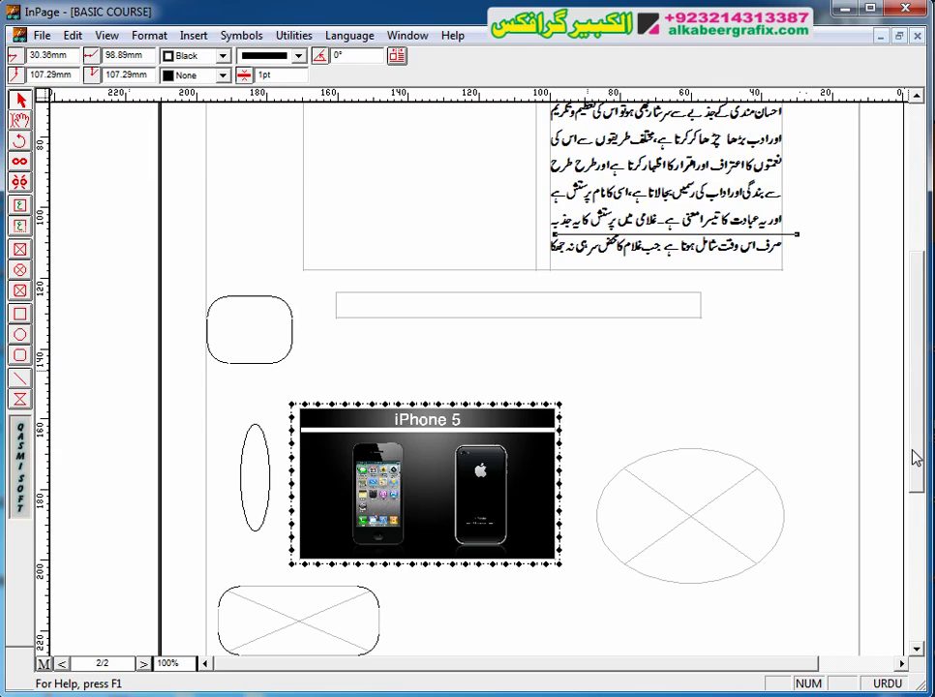
pyautogui.scroll(2, 842, 392)
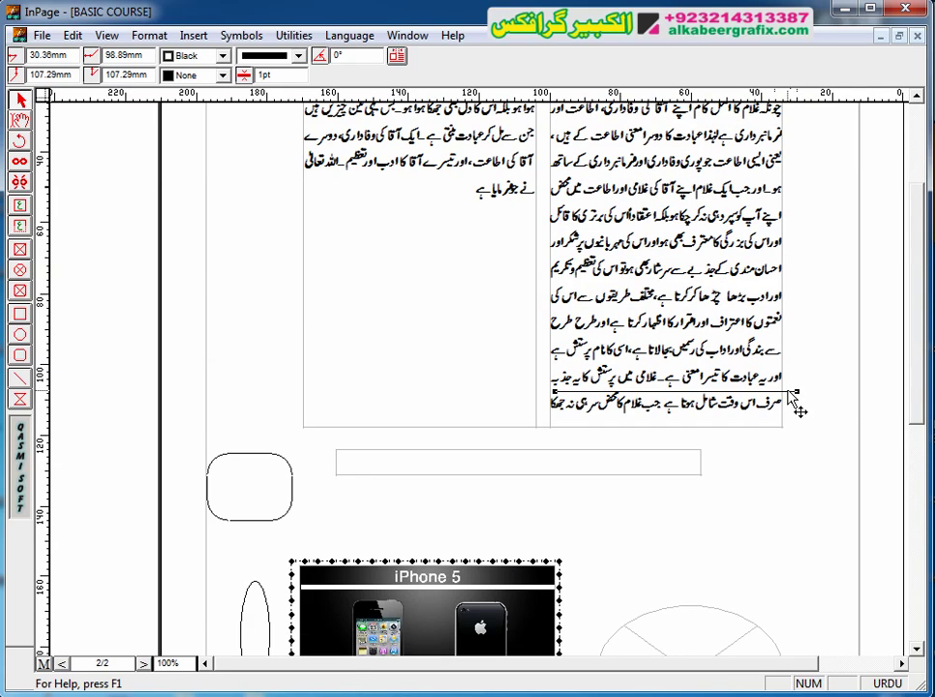
pyautogui.moveTo(788, 391); pyautogui.dragTo(801, 393)
pyautogui.click(796, 393)
pyautogui.click(795, 394)
pyautogui.click(798, 395)
pyautogui.click(793, 395)
pyautogui.moveTo(796, 393); pyautogui.dragTo(782, 392)
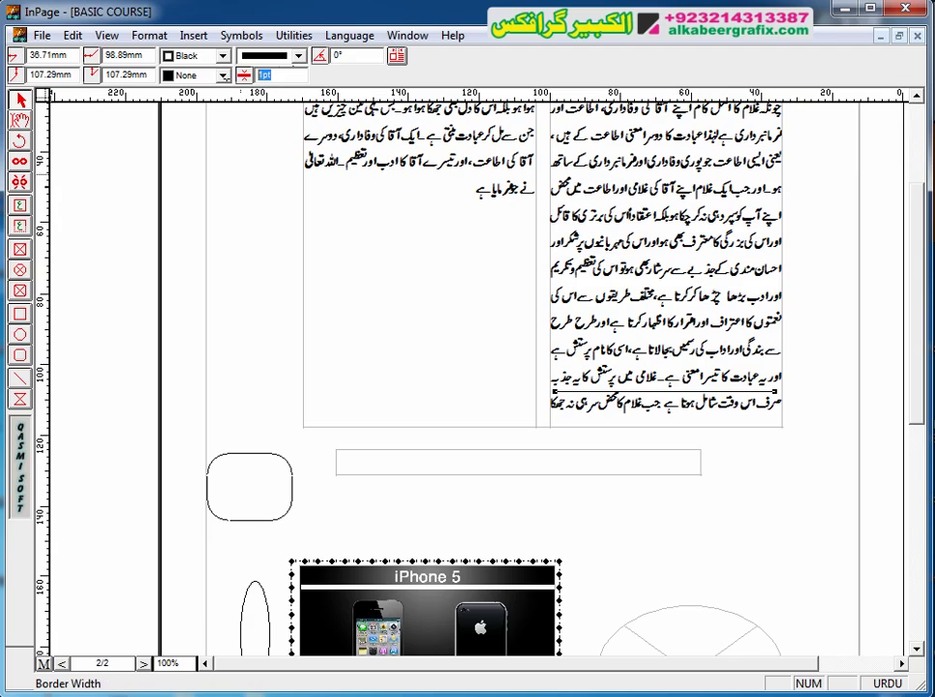
pyautogui.click(265, 74)
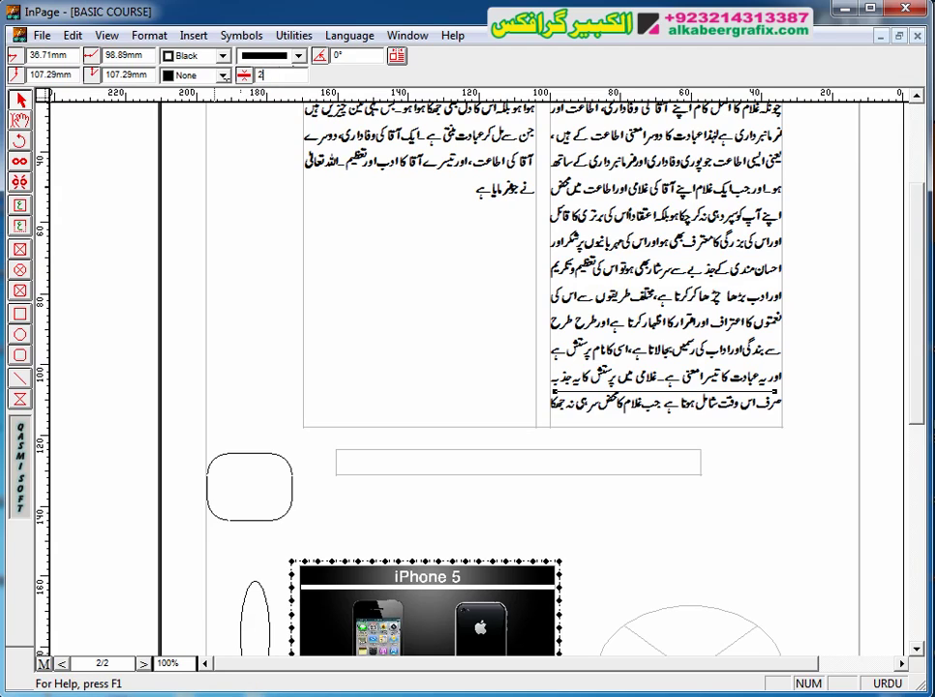
pyautogui.press('Return')
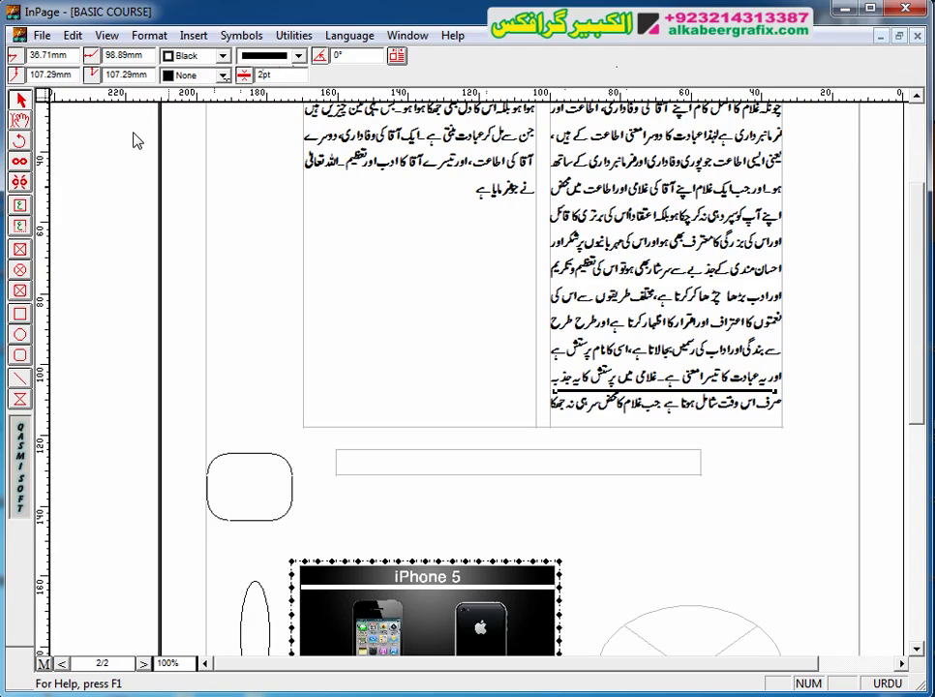
# Step: Insert an empty line at the start of the text in the two-column box
pyautogui.click(19, 122)
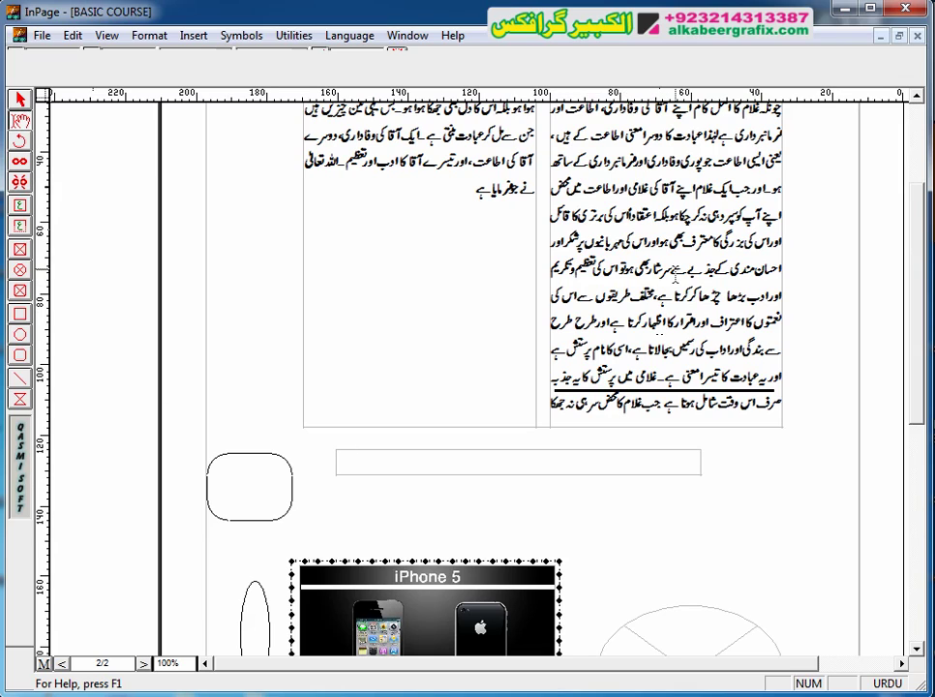
pyautogui.scroll(3, 809, 196)
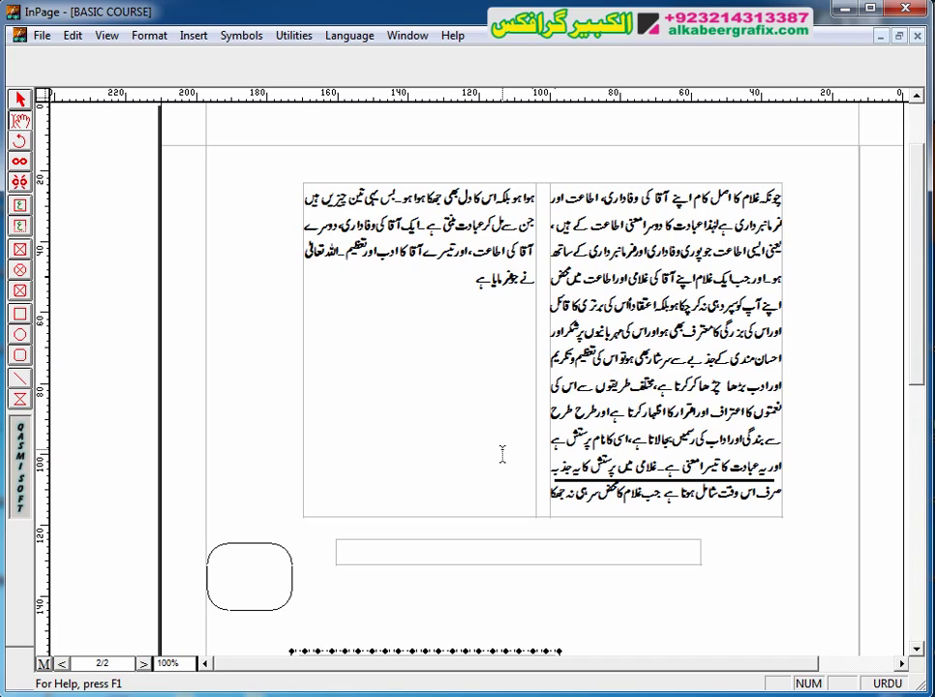
pyautogui.click(639, 198)
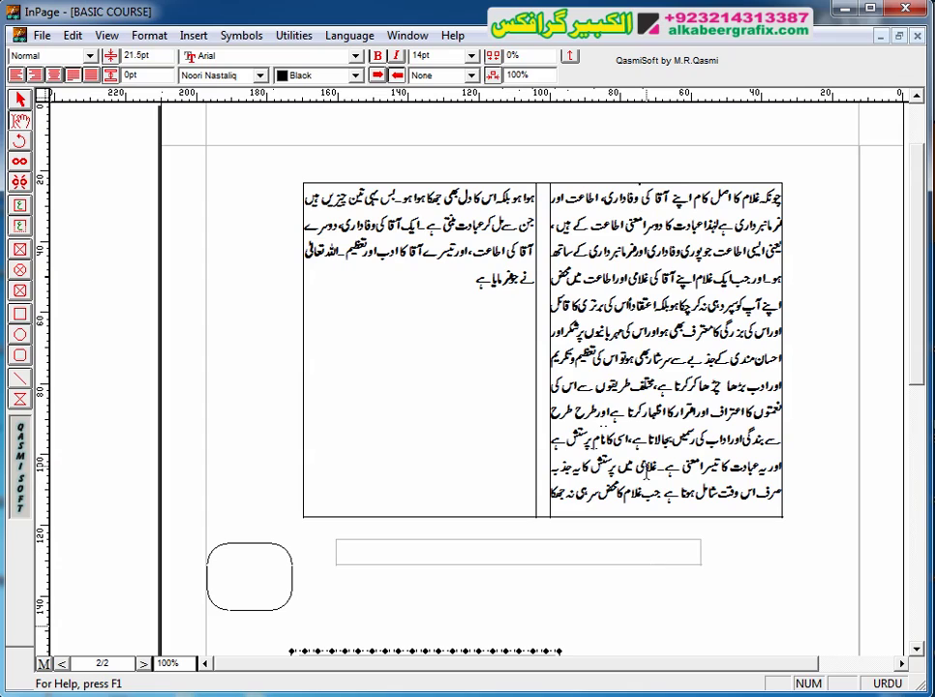
pyautogui.click(21, 100)
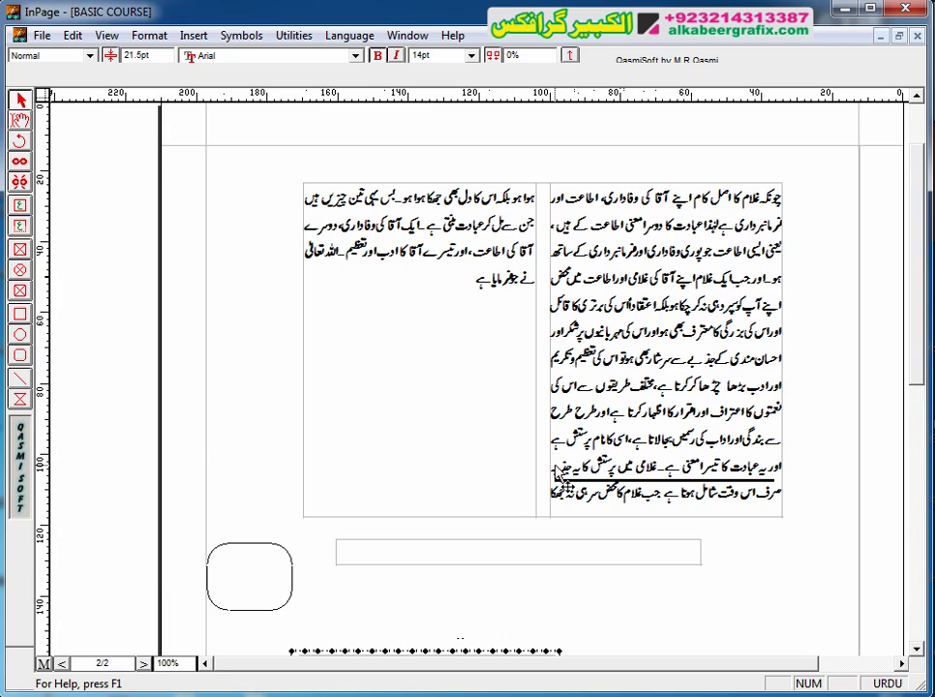
pyautogui.click(616, 483)
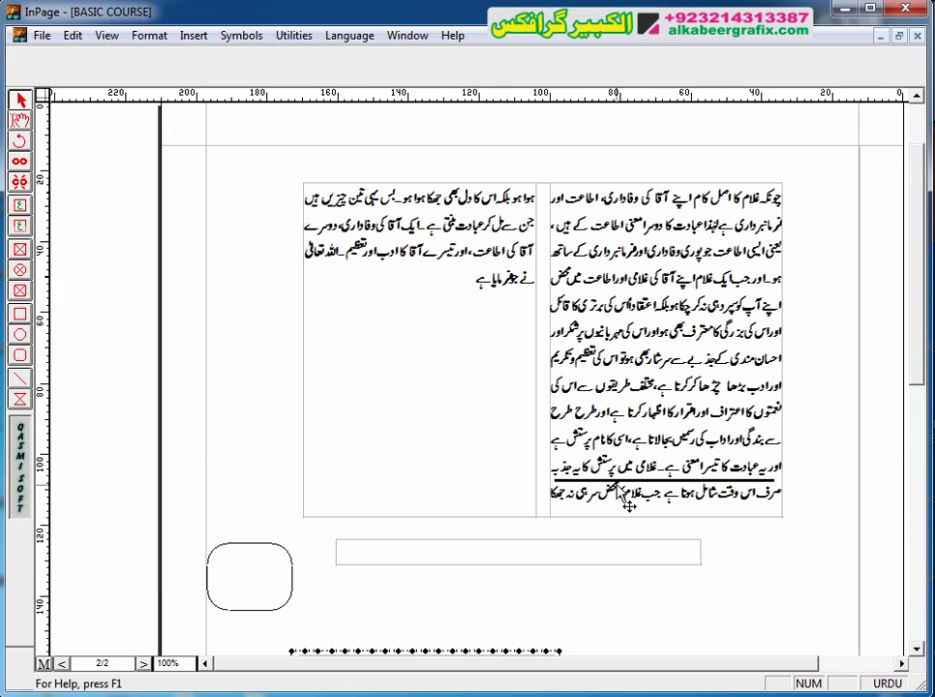
pyautogui.click(19, 120)
pyautogui.click(652, 200)
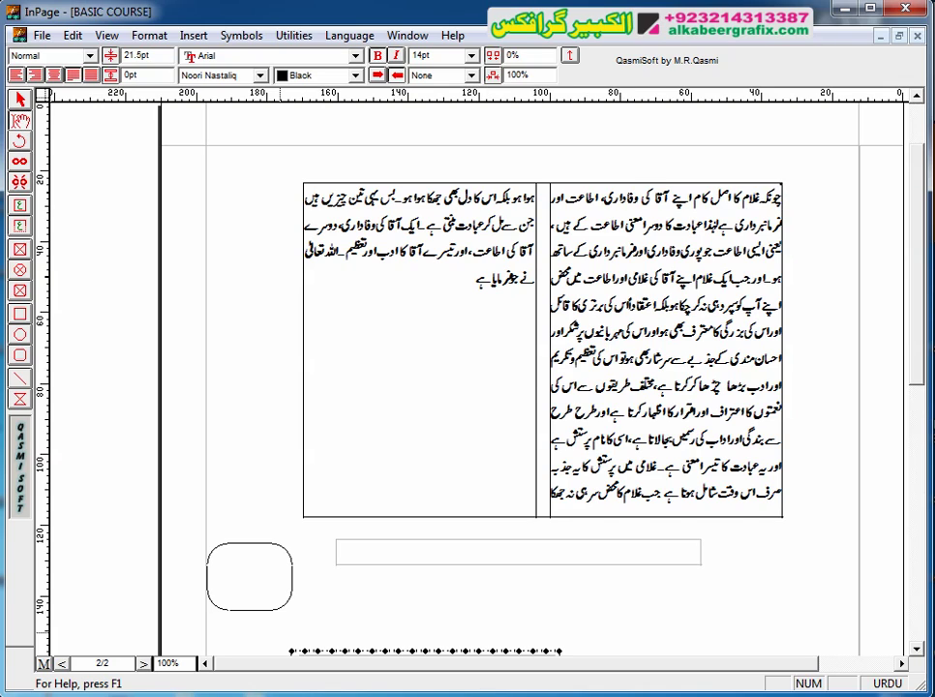
pyautogui.press('Return')
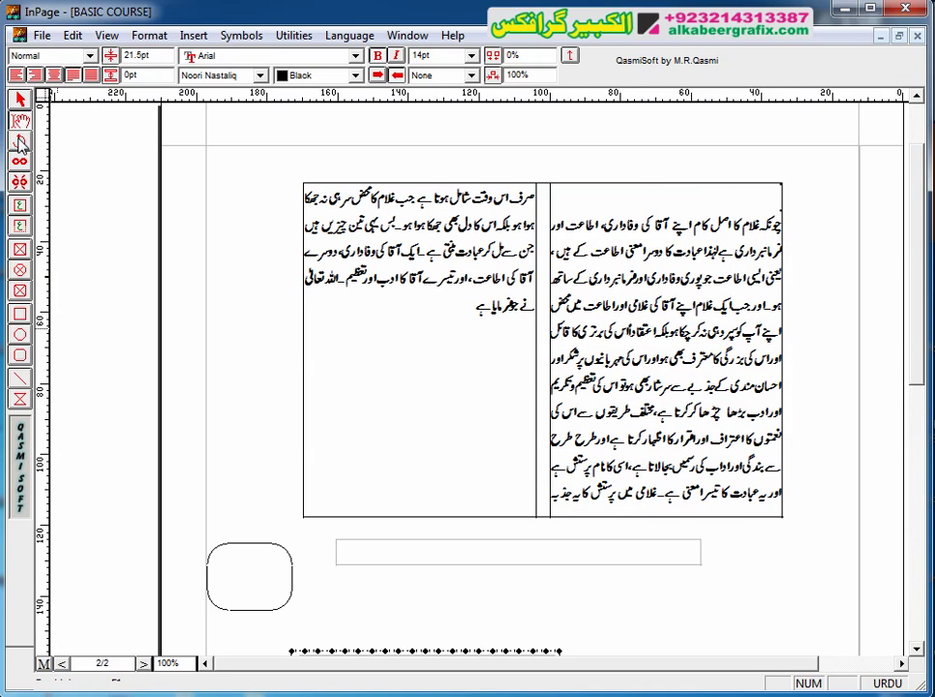
# Step: Move the horizontal line below the last text row of the right-hand column, and delete it
pyautogui.click(19, 99)
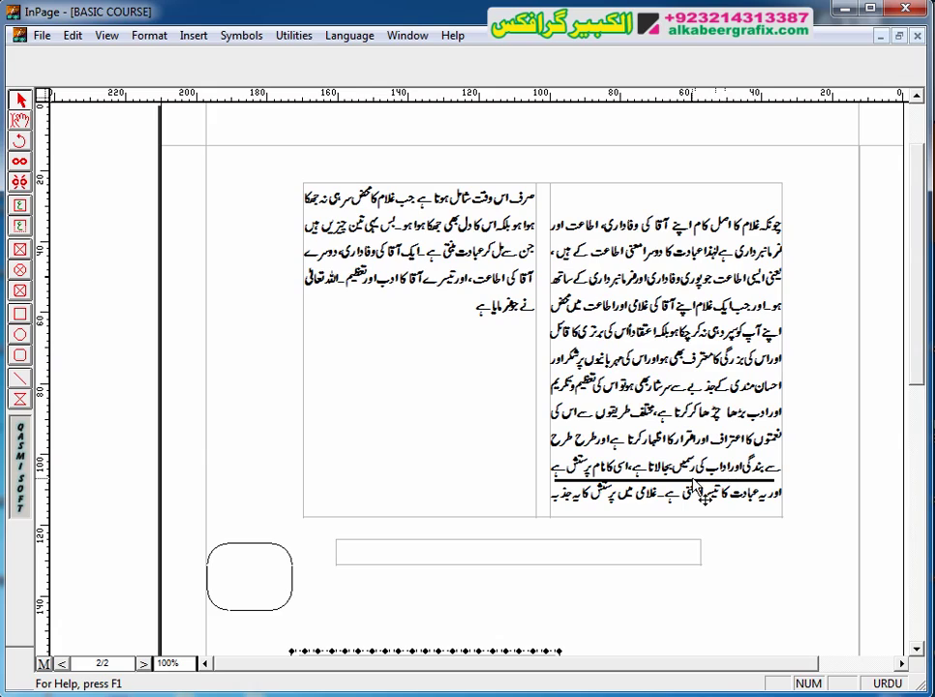
pyautogui.click(695, 492)
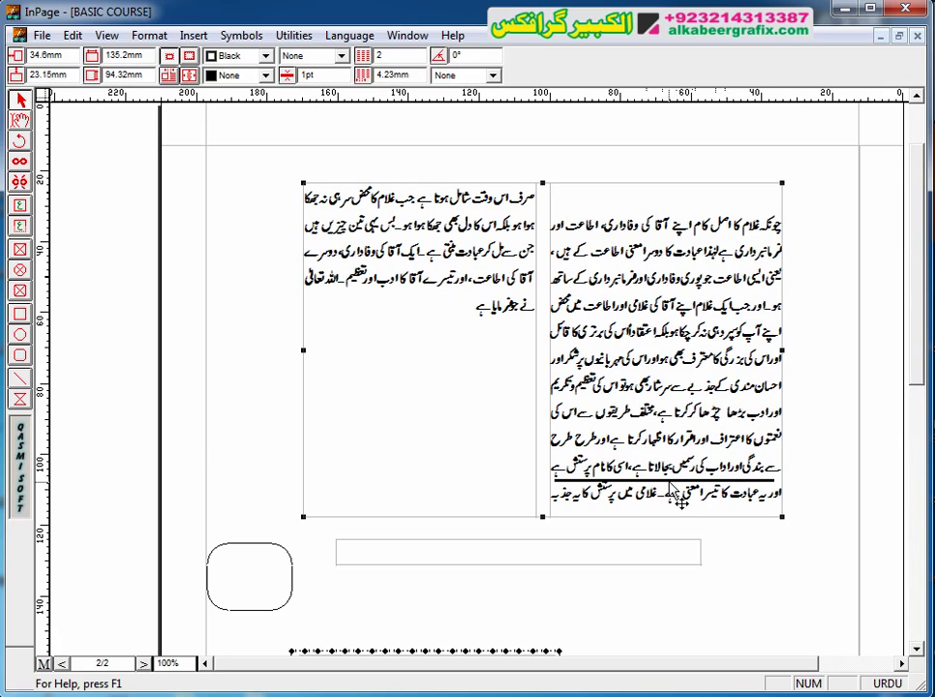
pyautogui.click(680, 492)
pyautogui.moveTo(681, 499)
pyautogui.mouseDown()
pyautogui.moveTo(668, 526)
pyautogui.moveTo(678, 539)
pyautogui.moveTo(684, 526)
pyautogui.moveTo(674, 520)
pyautogui.mouseUp()
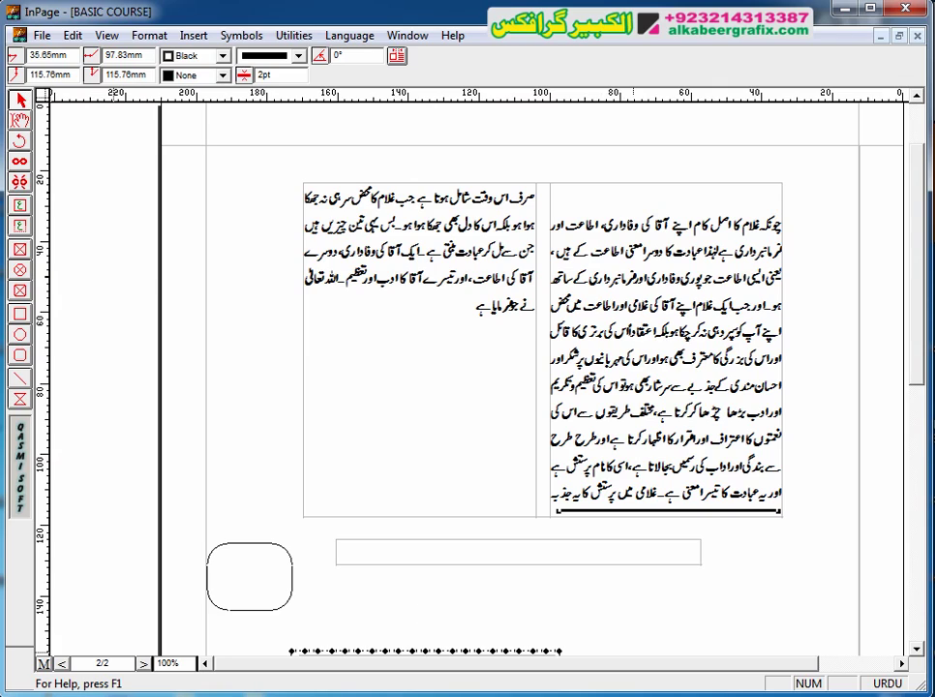
pyautogui.press('Delete')
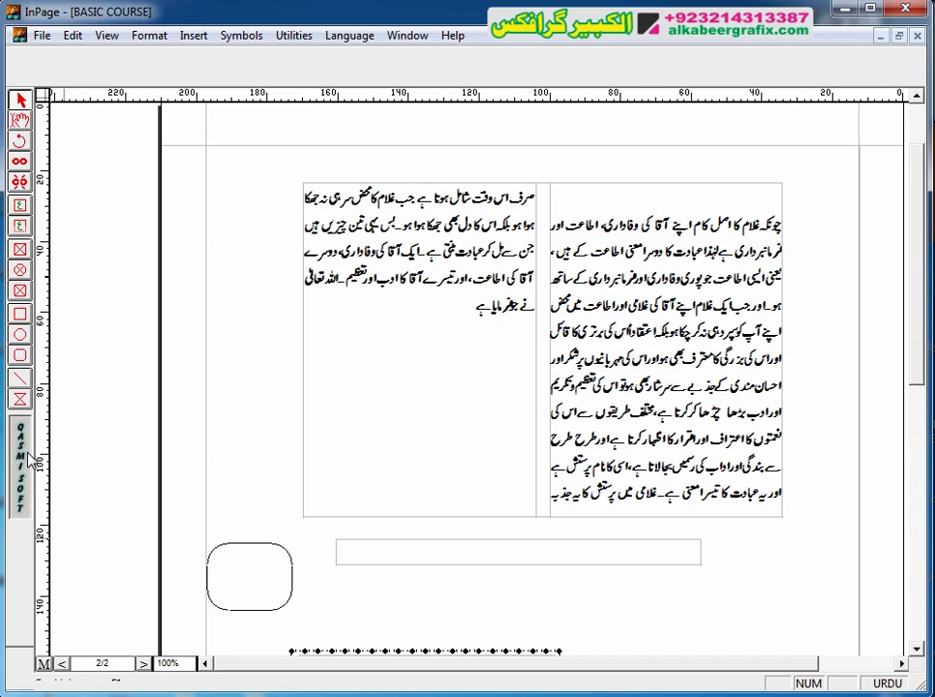
# Step: Draw a narrow upright polygon about 2 mm wide and 38 mm high beside the left text column, and undo the extra rectangular shape
pyautogui.click(19, 400)
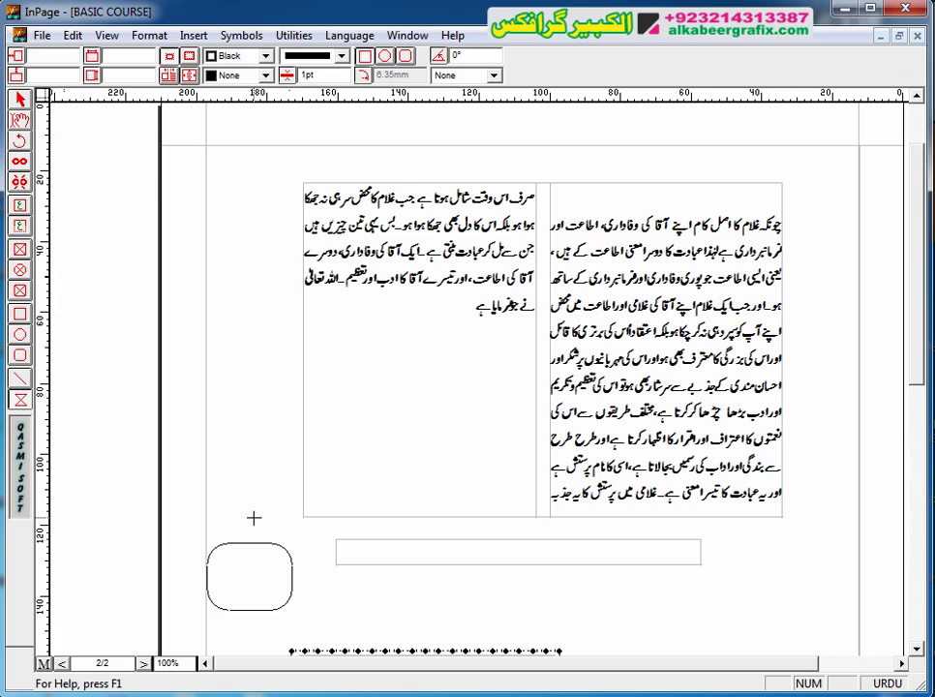
pyautogui.moveTo(254, 519)
pyautogui.mouseDown()
pyautogui.moveTo(259, 384)
pyautogui.moveTo(359, 402)
pyautogui.moveTo(362, 435)
pyautogui.mouseUp()
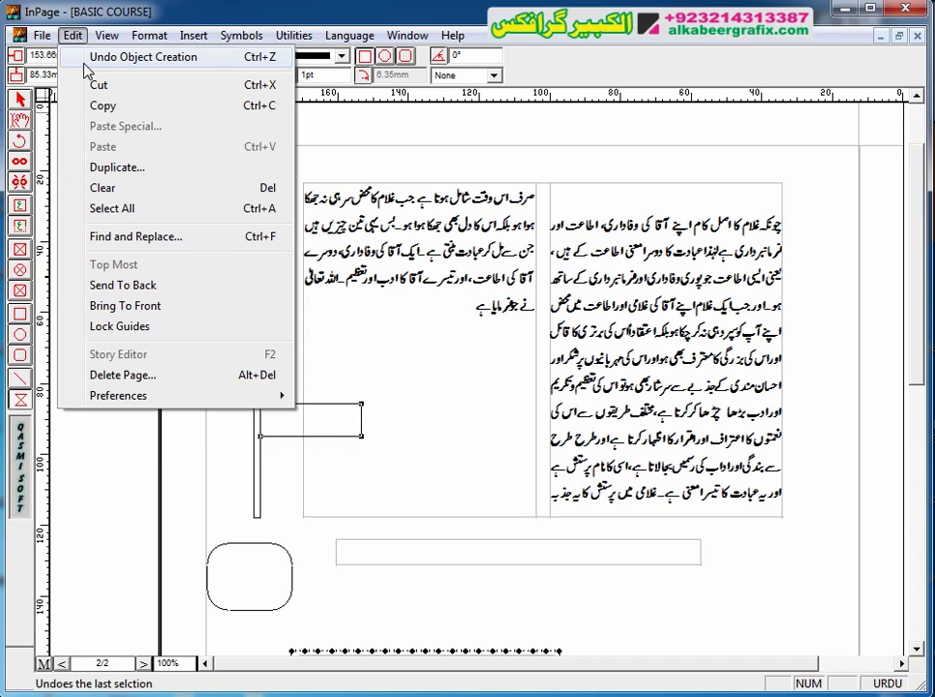
pyautogui.click(87, 58)
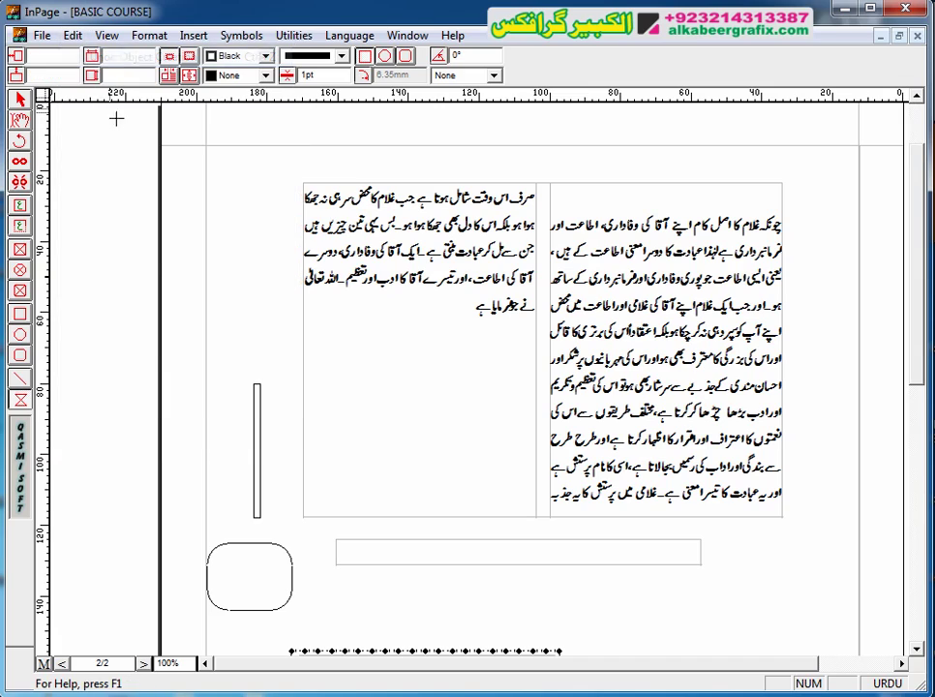
pyautogui.click(20, 101)
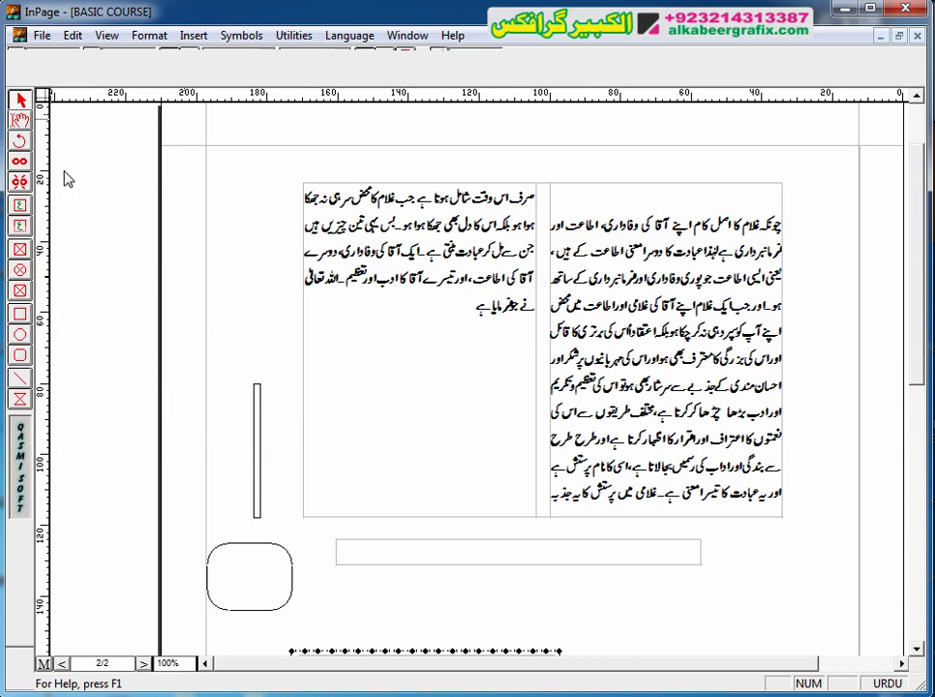
# Step: Reshape the narrow polygon by pulling new corner points out of its sides, until it is about 54.5 mm wide and 61.7 mm high
pyautogui.click(258, 460)
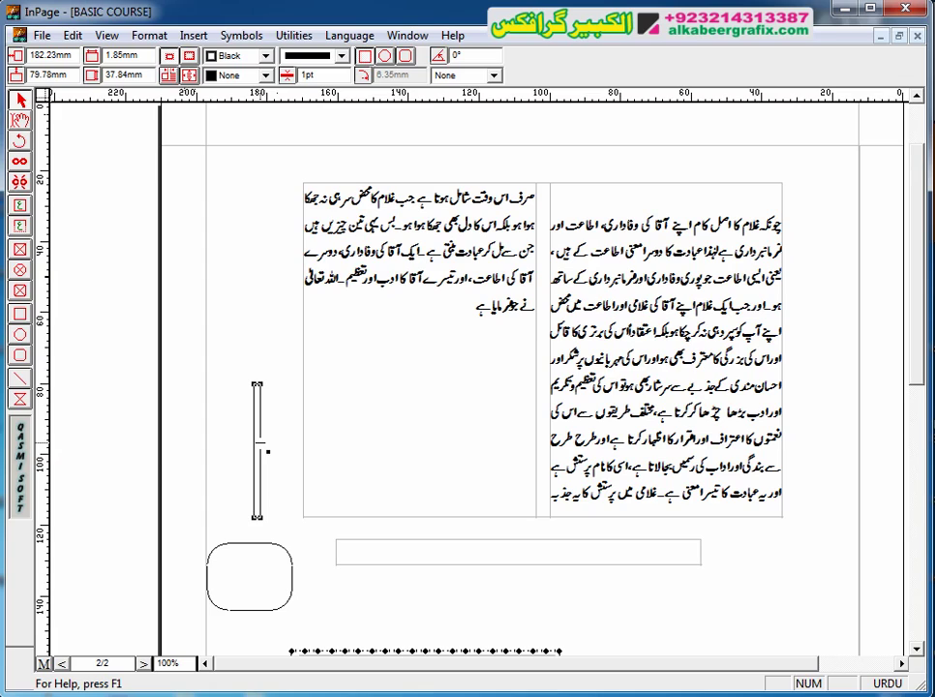
pyautogui.moveTo(262, 443); pyautogui.dragTo(332, 397)
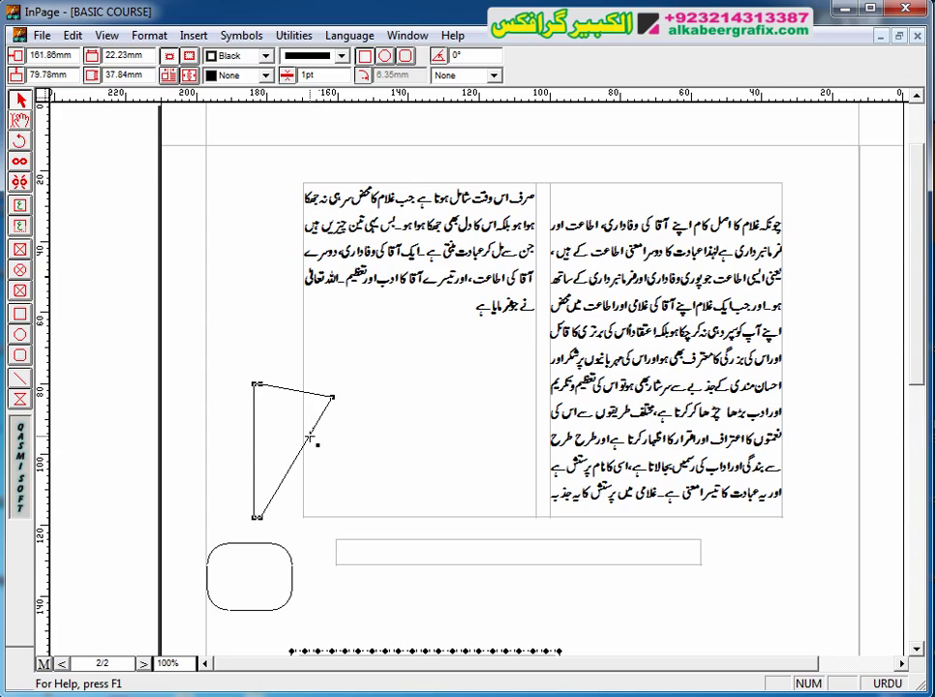
pyautogui.moveTo(313, 439); pyautogui.dragTo(397, 452)
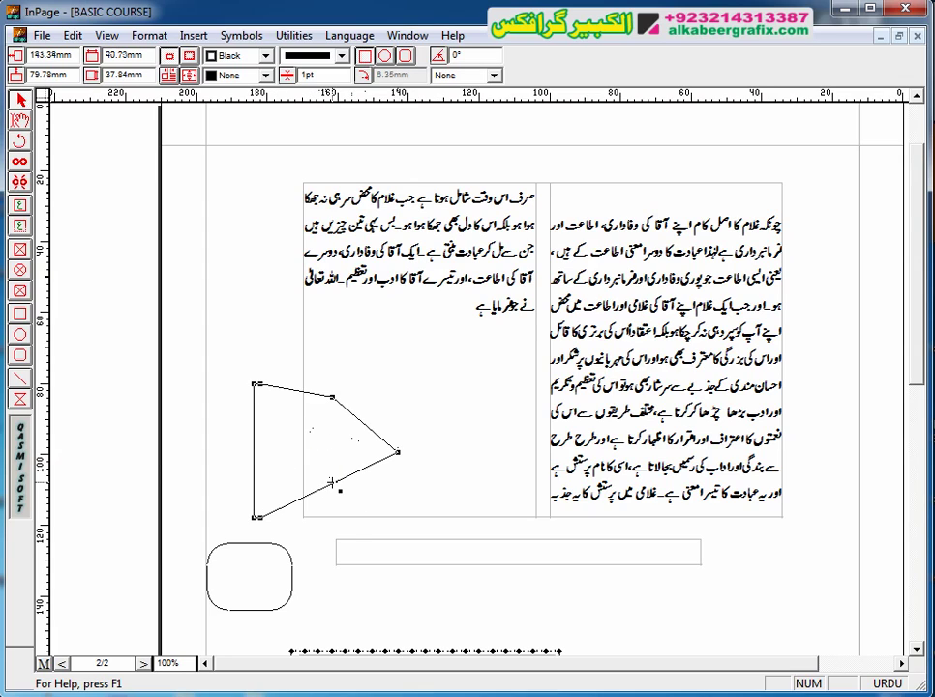
pyautogui.moveTo(334, 484); pyautogui.dragTo(350, 543)
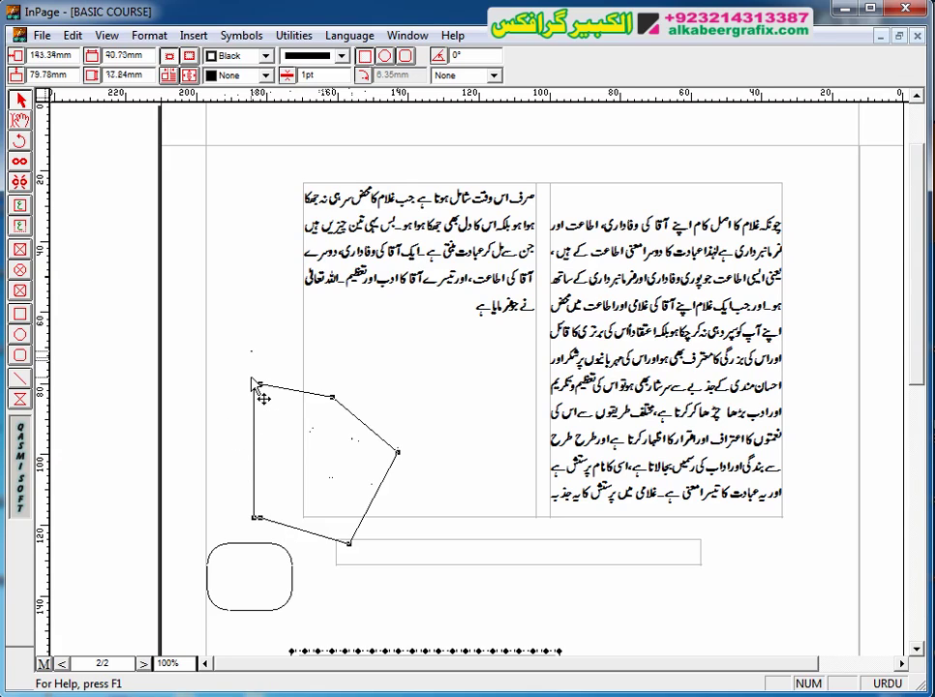
pyautogui.moveTo(254, 399); pyautogui.dragTo(205, 397)
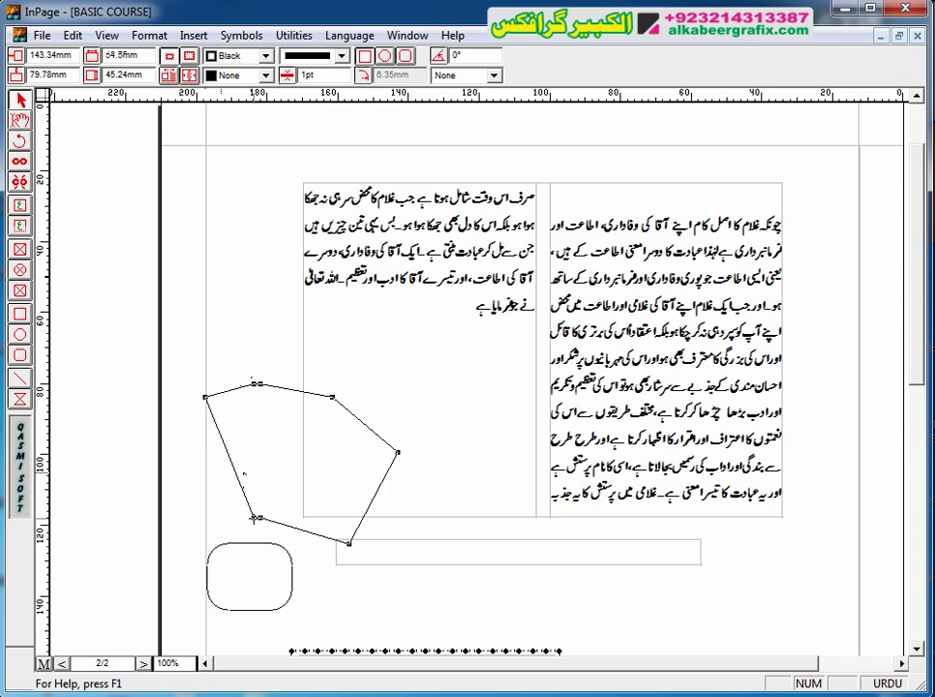
pyautogui.moveTo(254, 519); pyautogui.dragTo(252, 602)
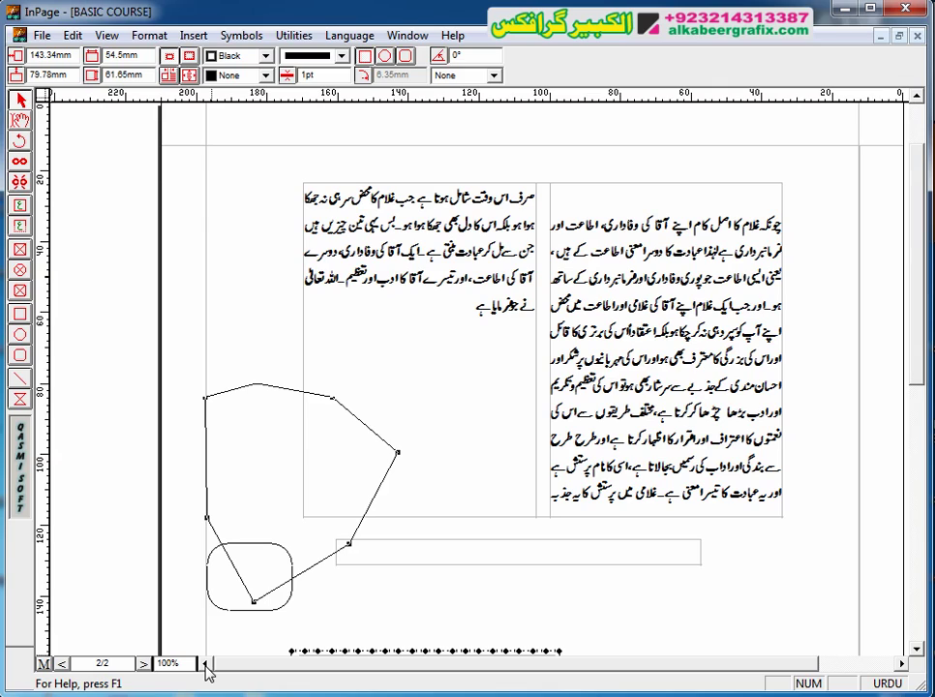
pyautogui.click(26, 119)
pyautogui.click(309, 493)
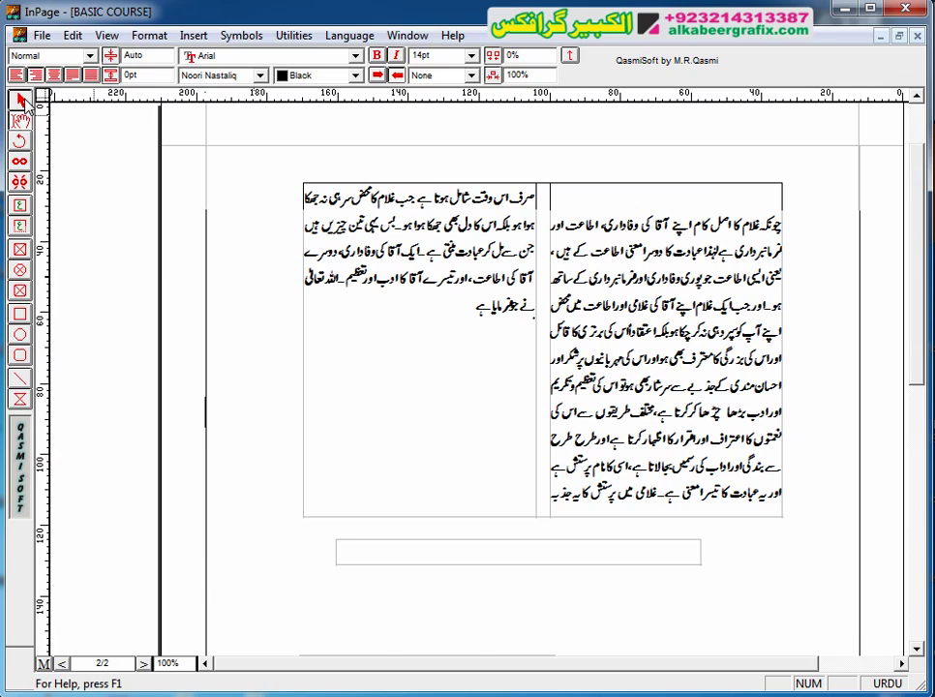
pyautogui.click(254, 500)
pyautogui.doubleClick(250, 496)
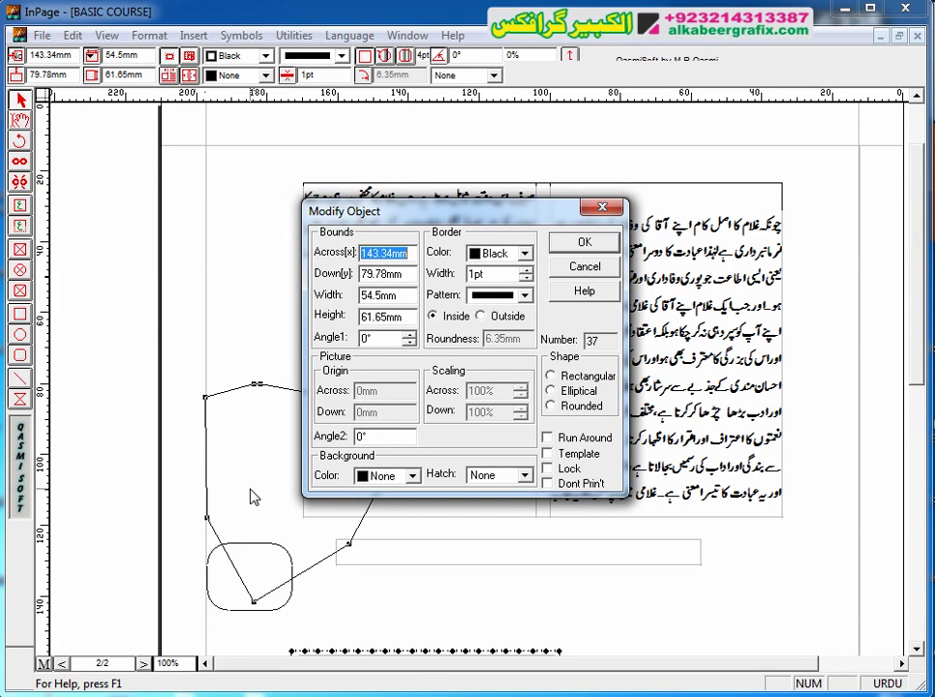
pyautogui.click(588, 440)
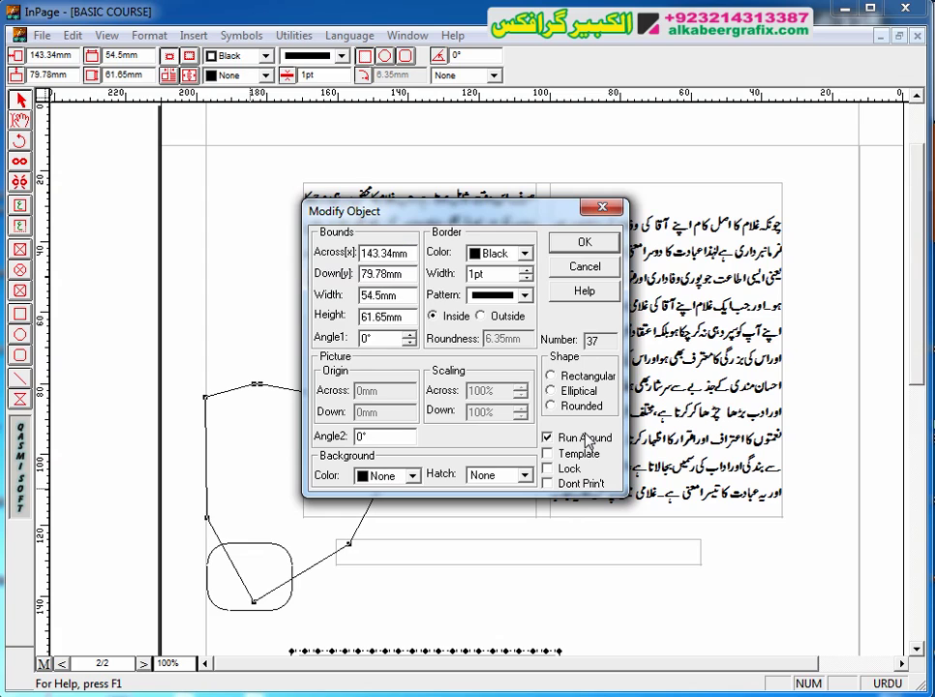
pyautogui.click(585, 268)
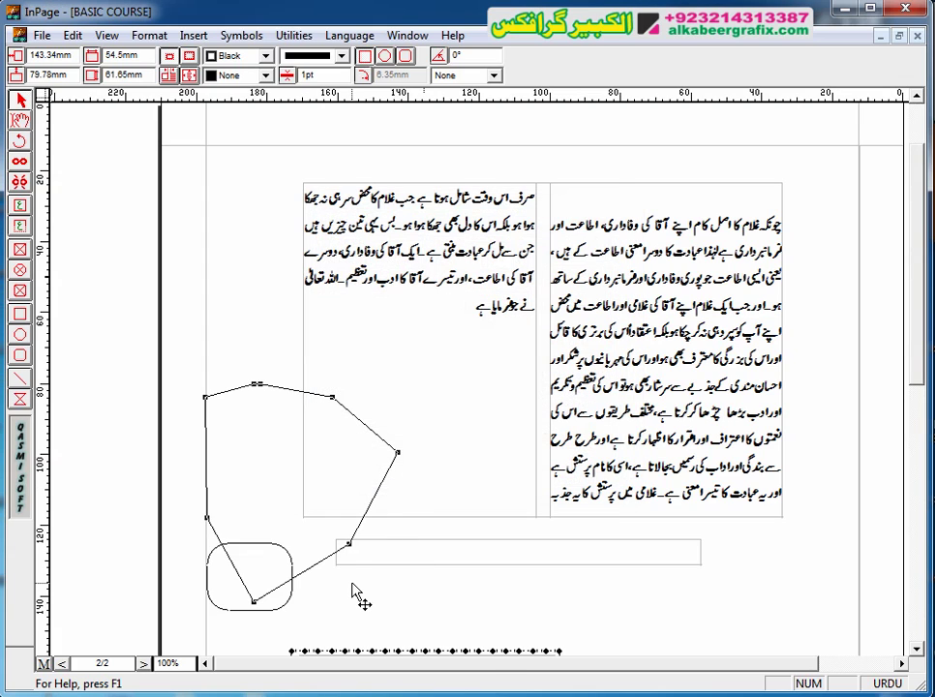